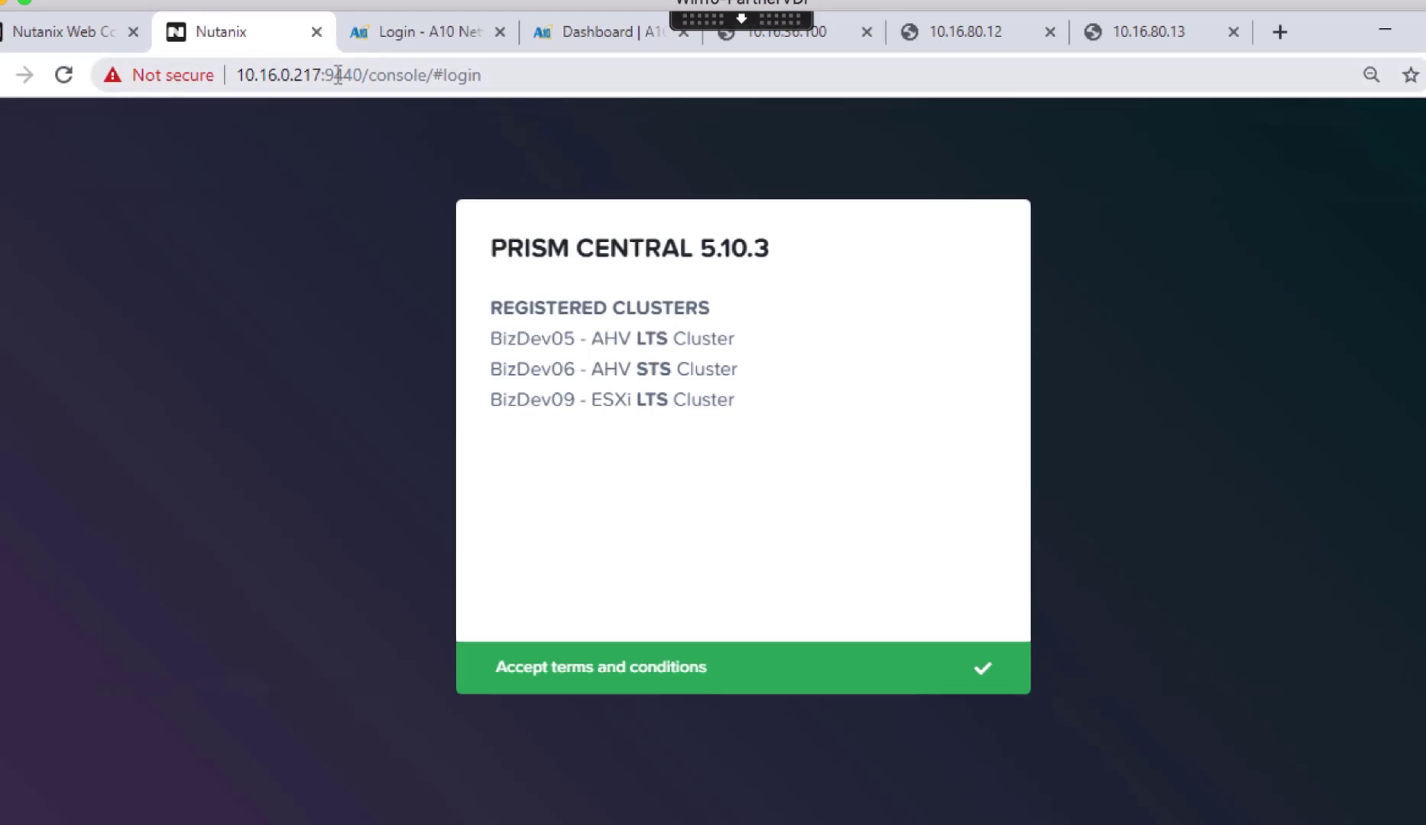
# - Reload the Prism Central page and sign in with the account username and password
pyautogui.click(337, 75)
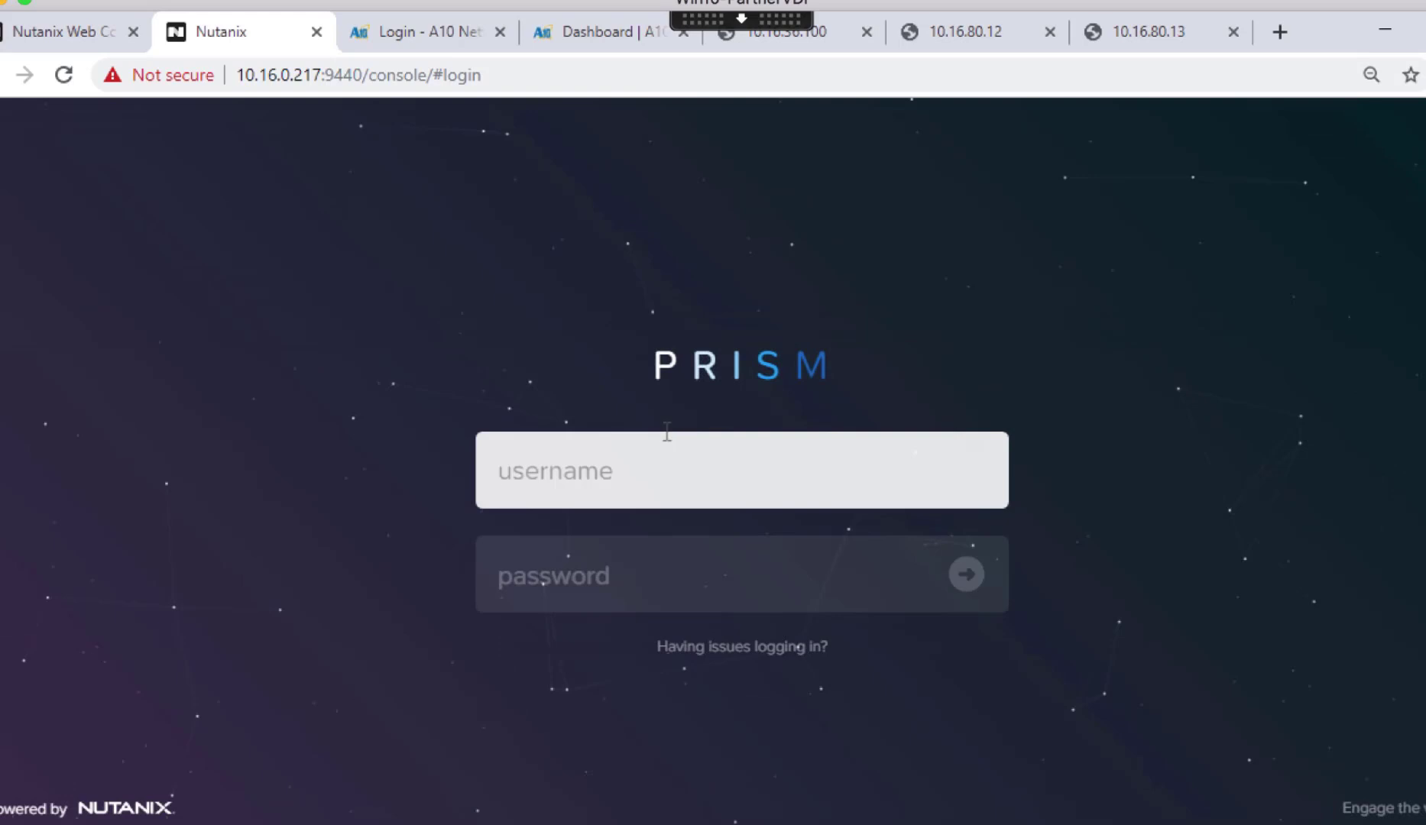
pyautogui.hotkey('ctrl', 'v')
pyautogui.click(607, 582)
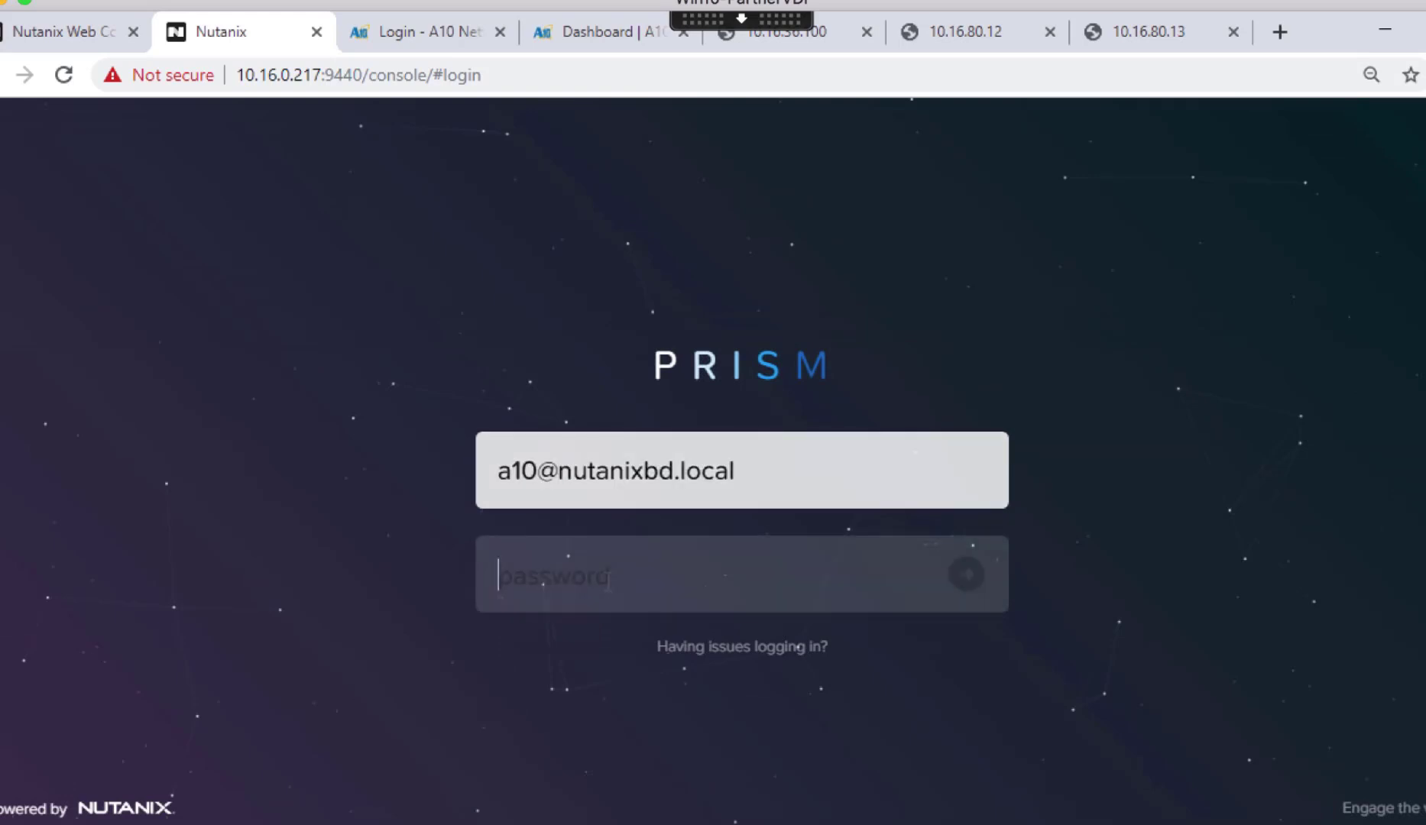
pyautogui.write('•••')
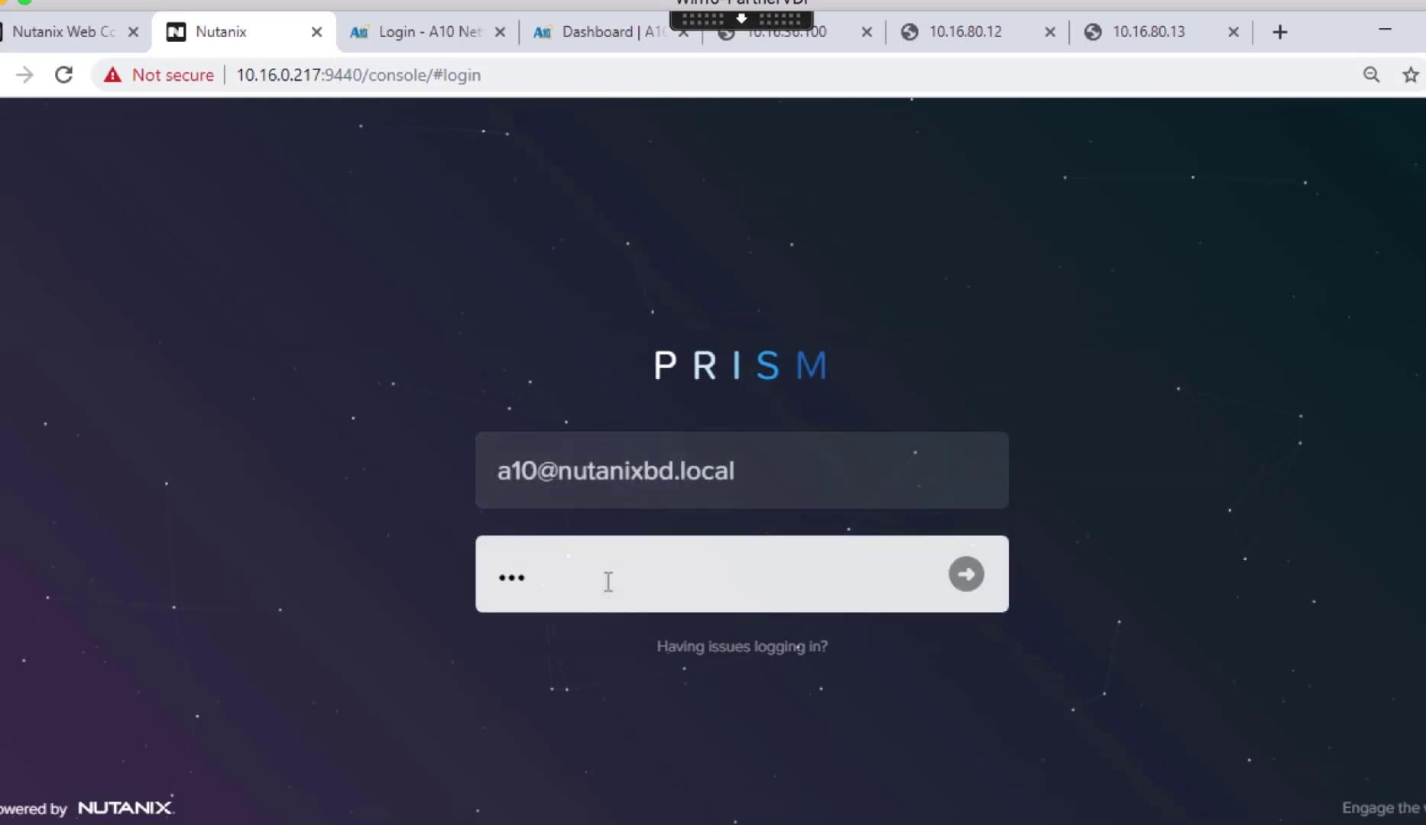
pyautogui.write('•••••••••')
pyautogui.press('Return')
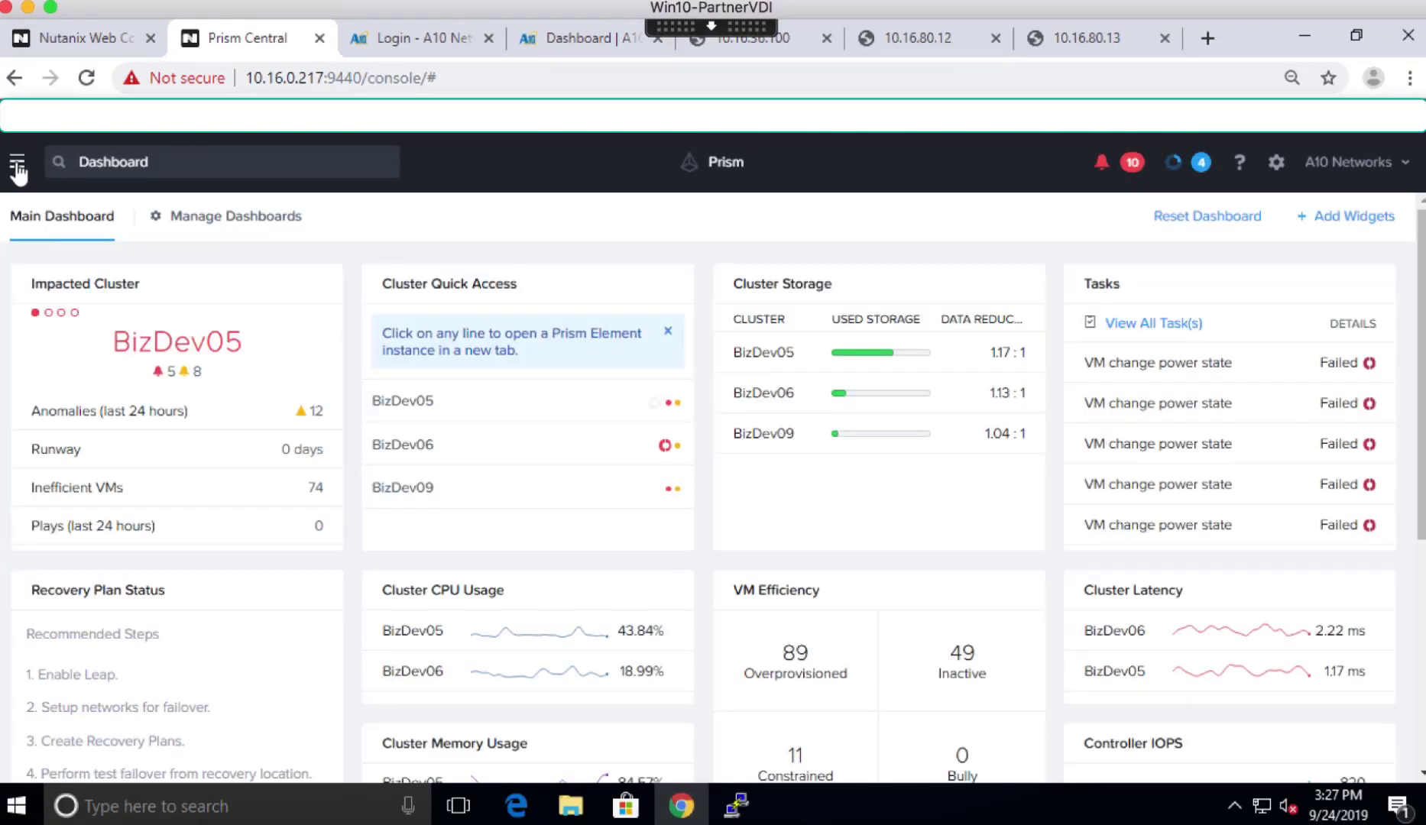
# - Go to Hardware > Clusters to review BizDev05, BizDev06 and BizDev09
pyautogui.click(17, 170)
pyautogui.moveTo(212, 353)
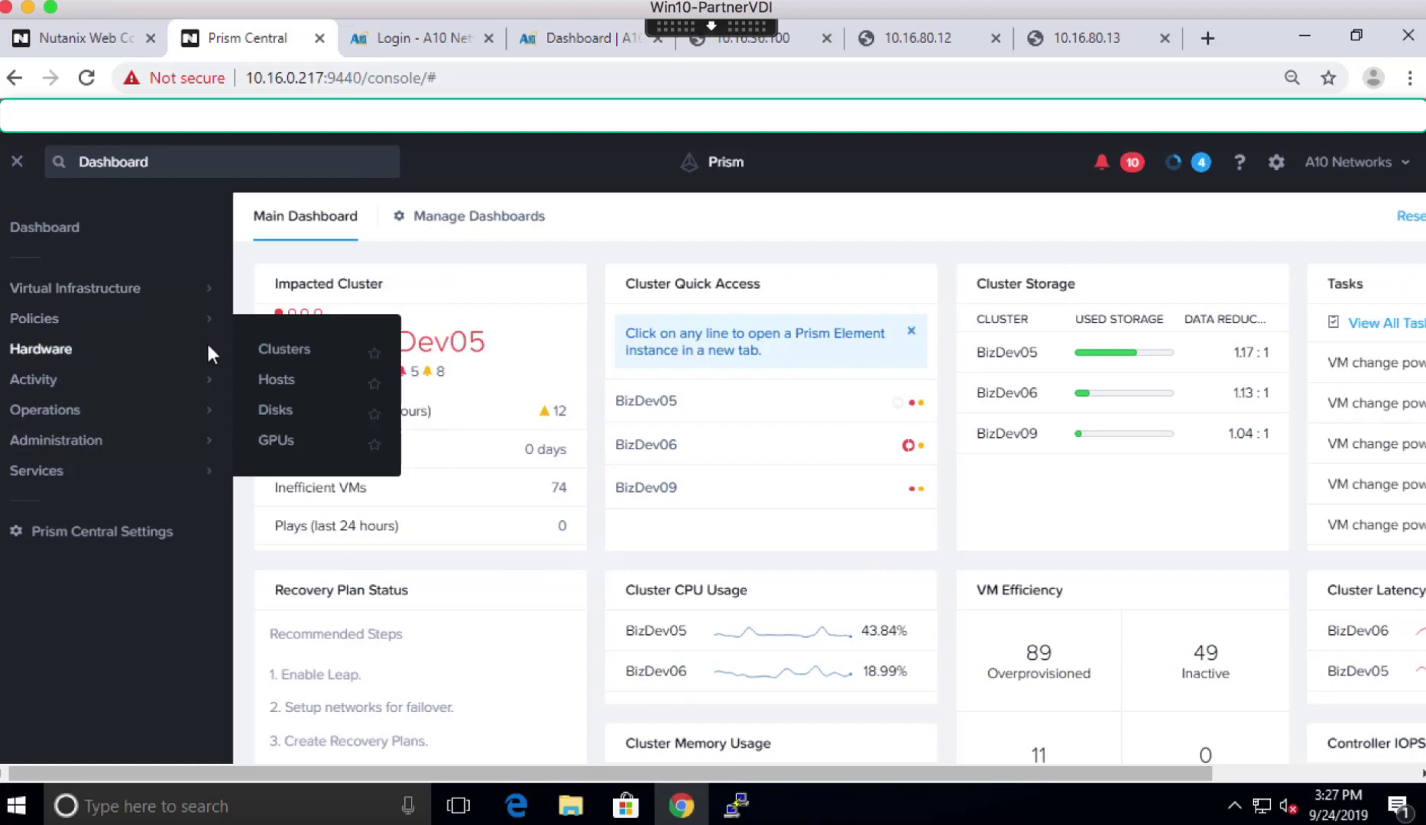
pyautogui.click(275, 352)
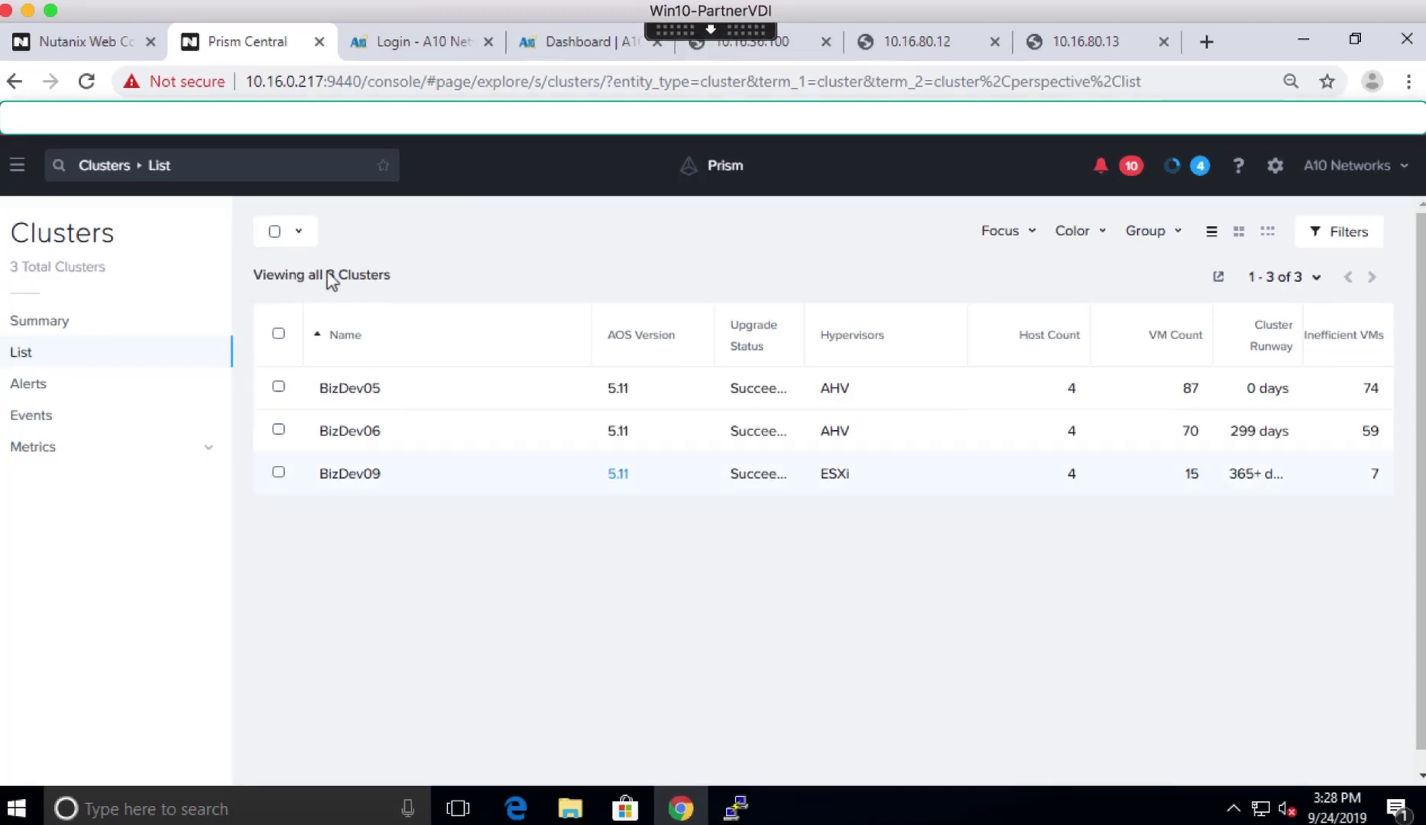
pyautogui.click(18, 172)
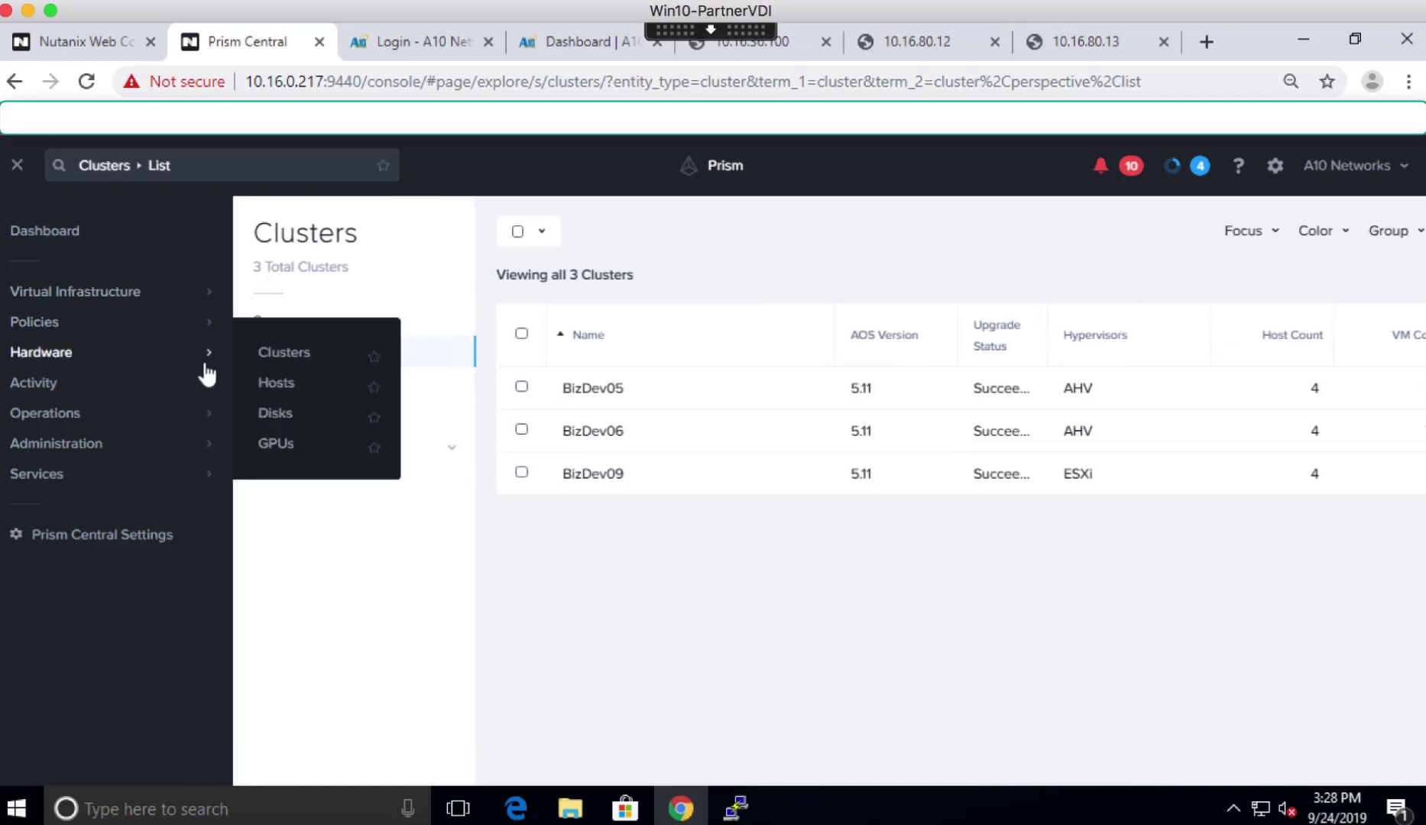
pyautogui.moveTo(207, 379)
# - Review the Hosts list, then return to the main dashboard
pyautogui.click(266, 382)
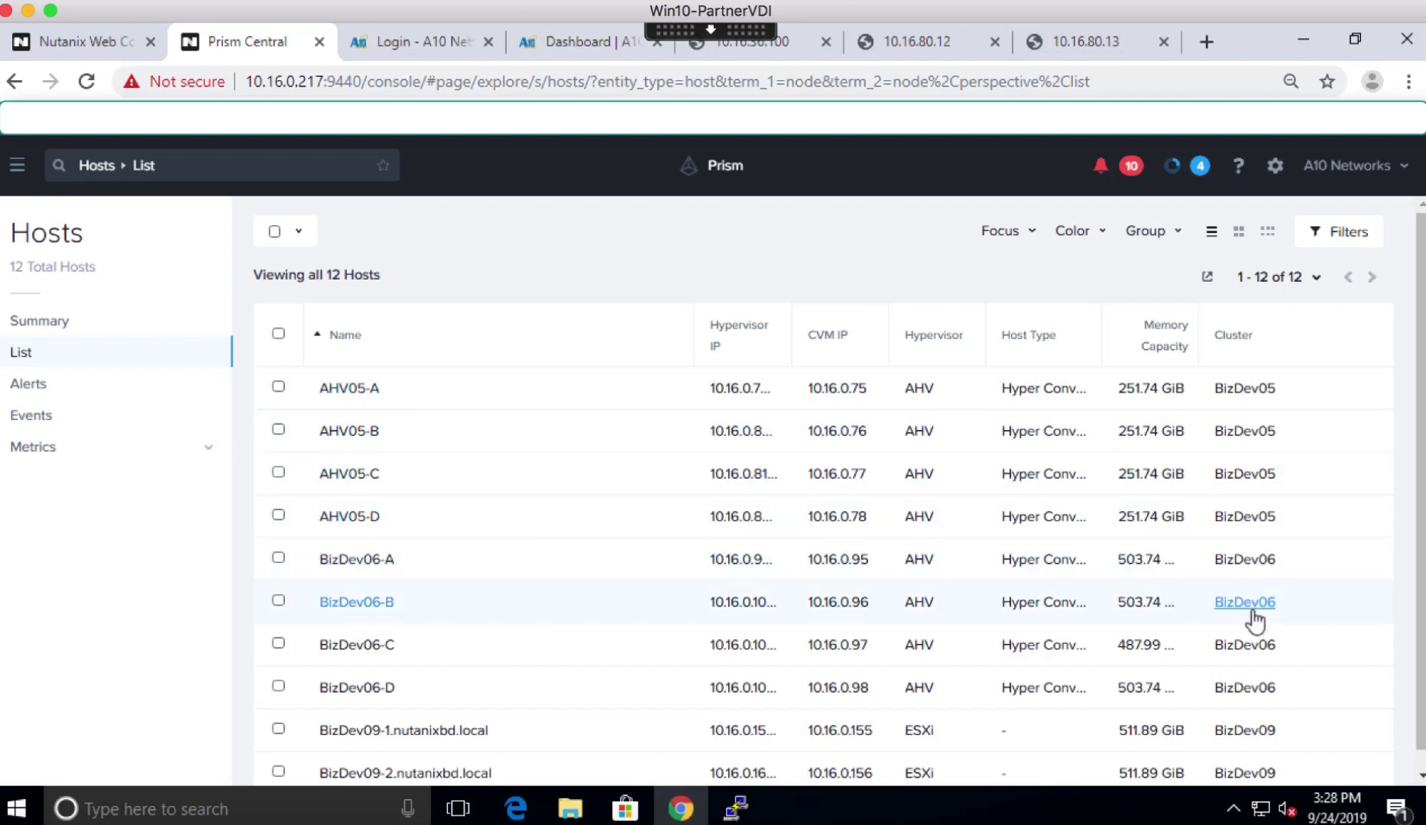
pyautogui.click(17, 167)
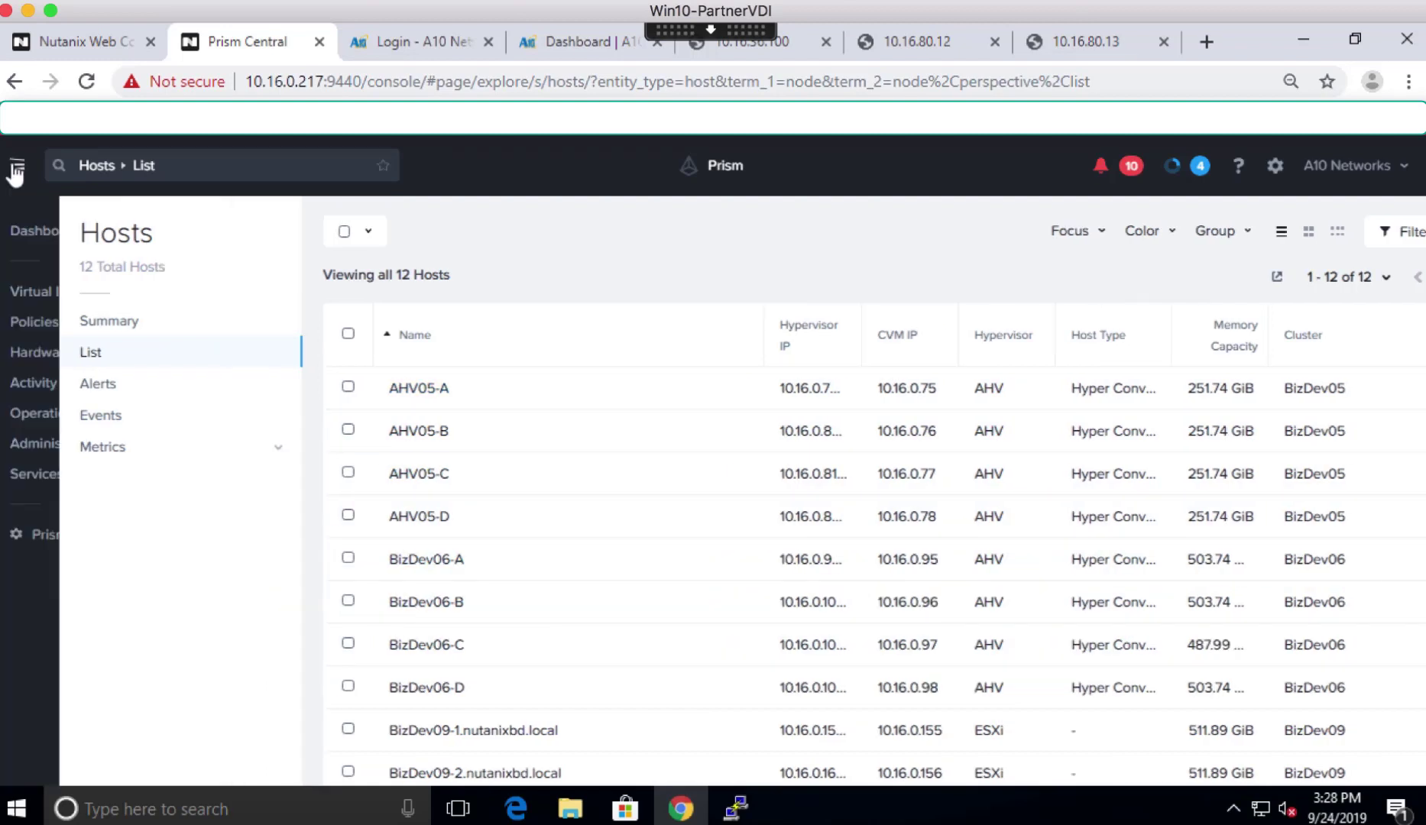
pyautogui.click(42, 233)
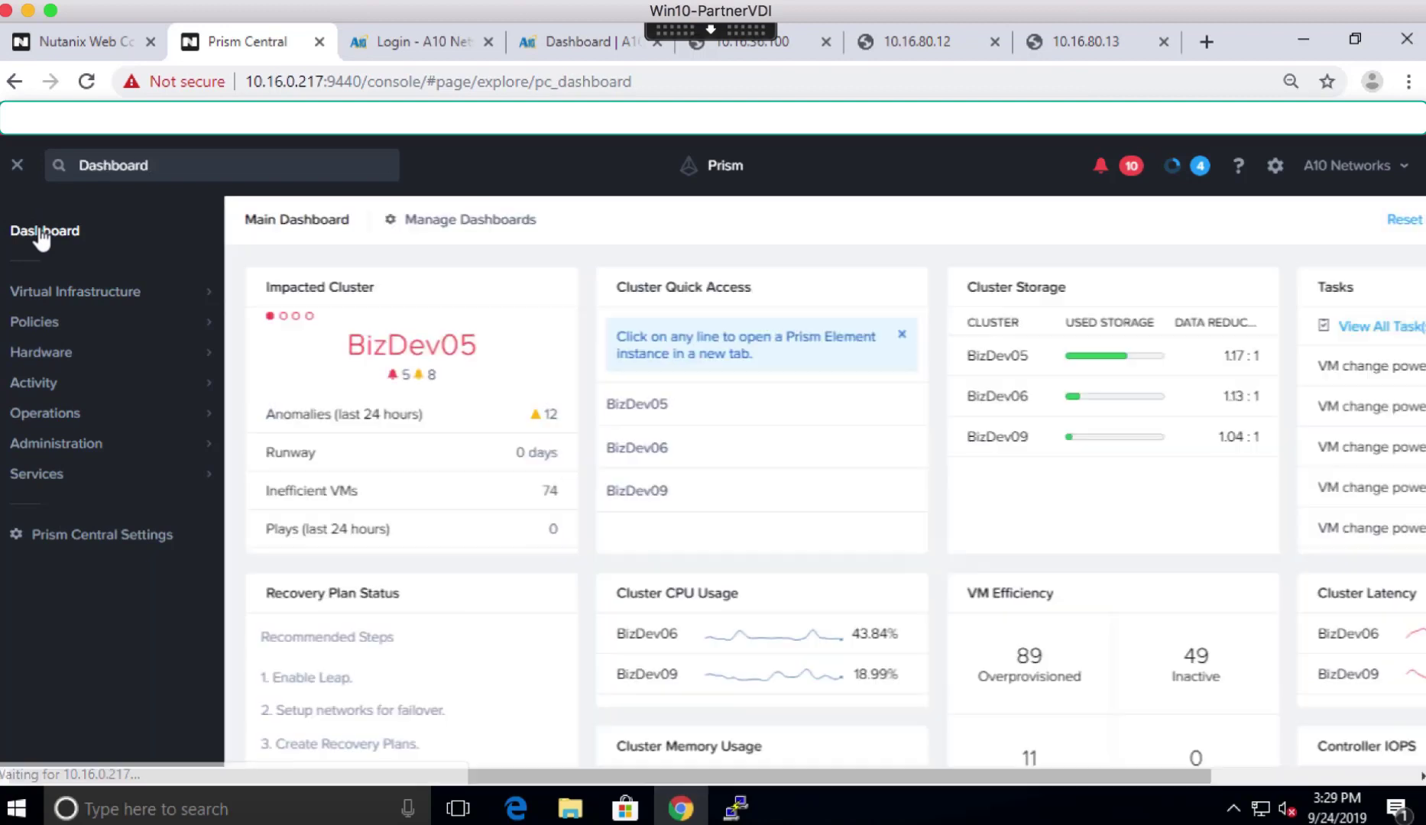
# - Show all 172 VMs under Virtual Infrastructure > VMs and put focus in the search bar
pyautogui.click(17, 166)
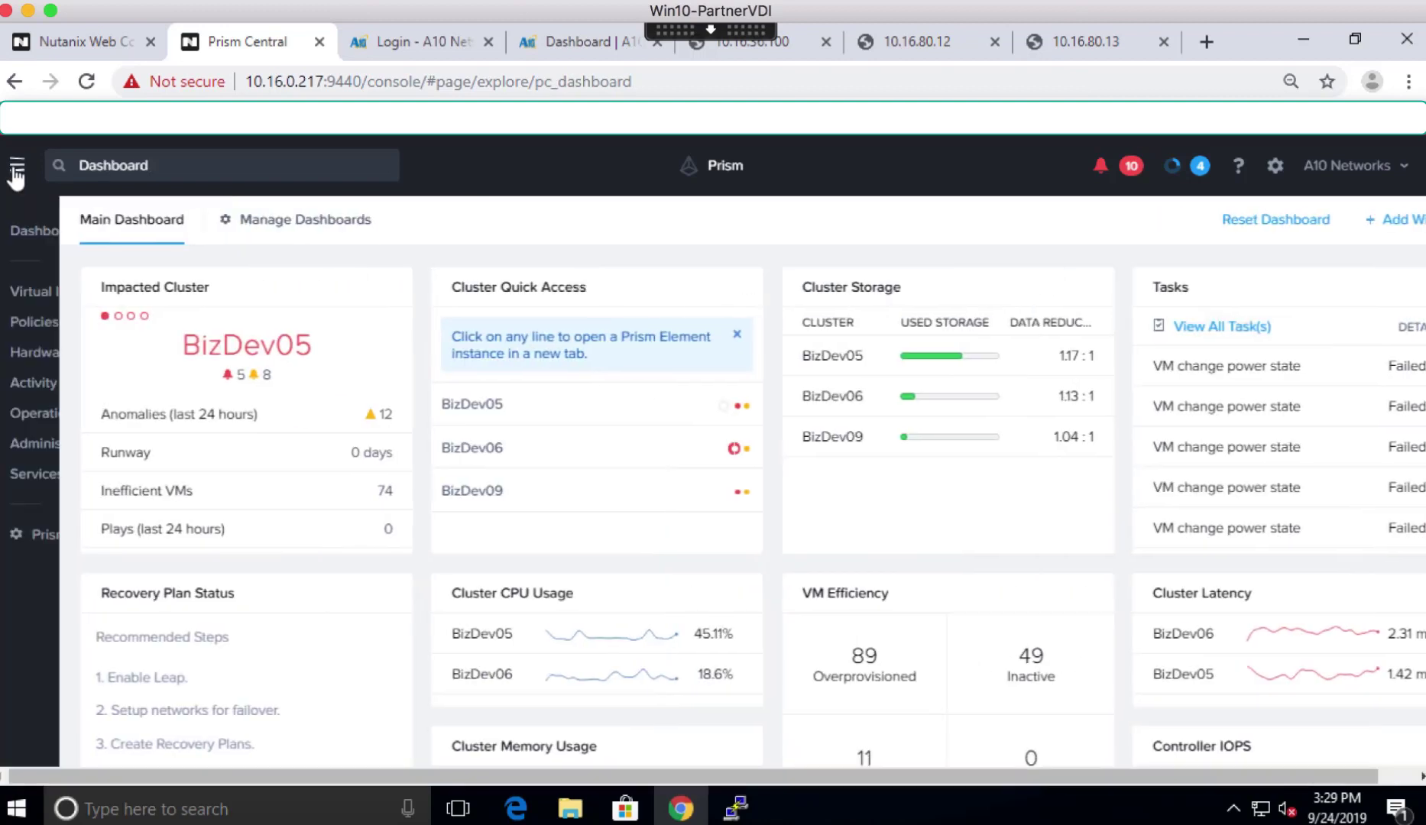
pyautogui.moveTo(28, 294)
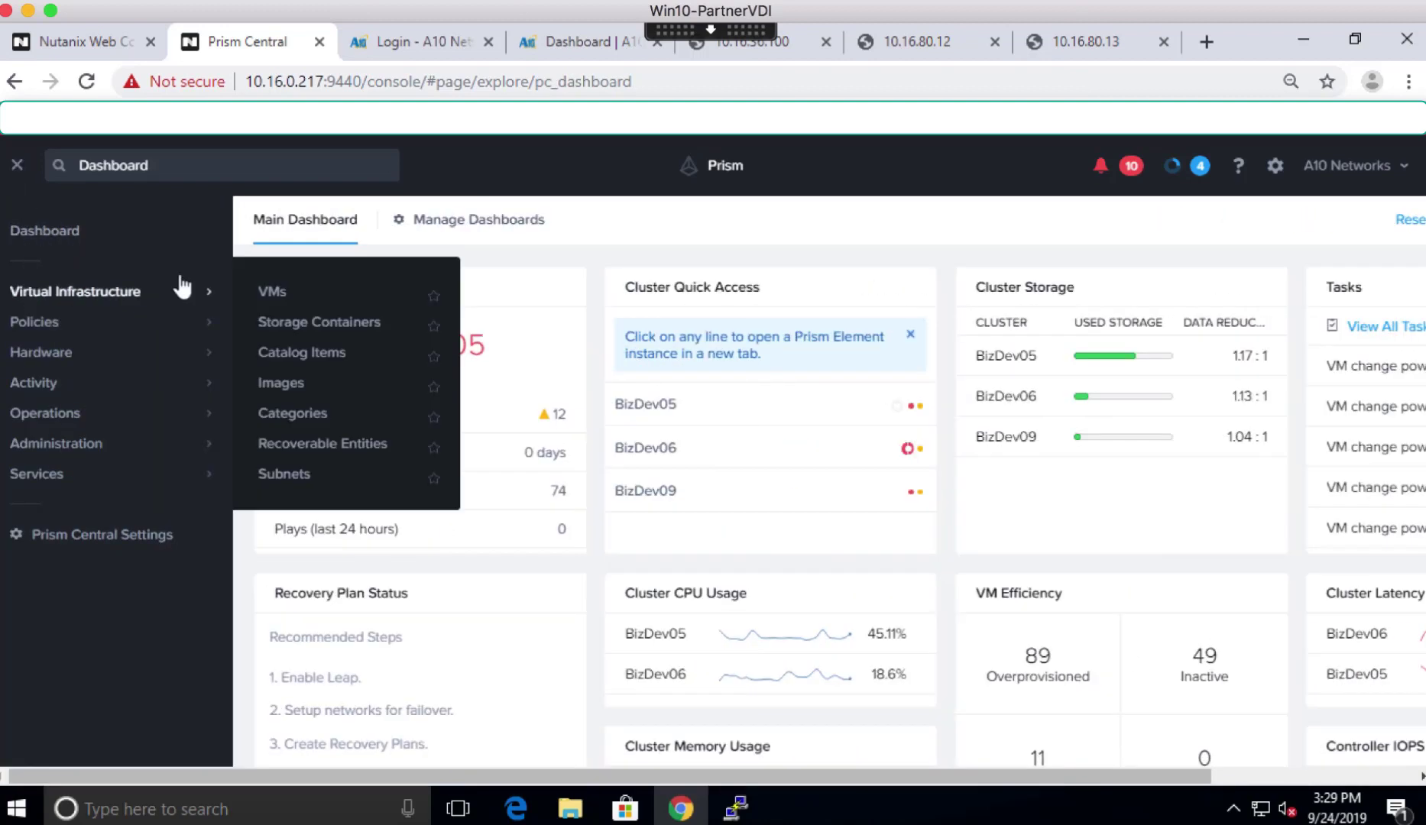
pyautogui.click(277, 292)
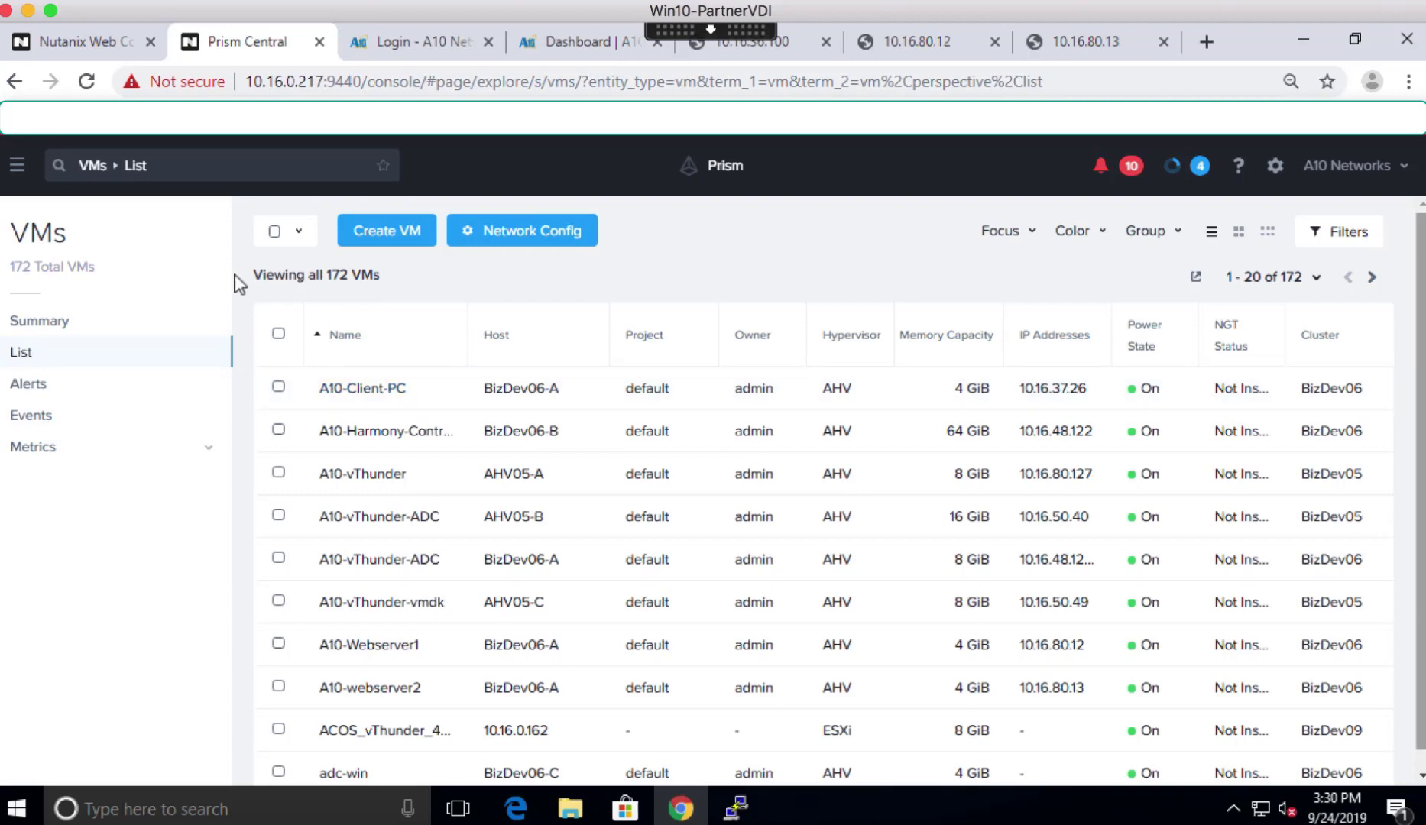
pyautogui.click(221, 162)
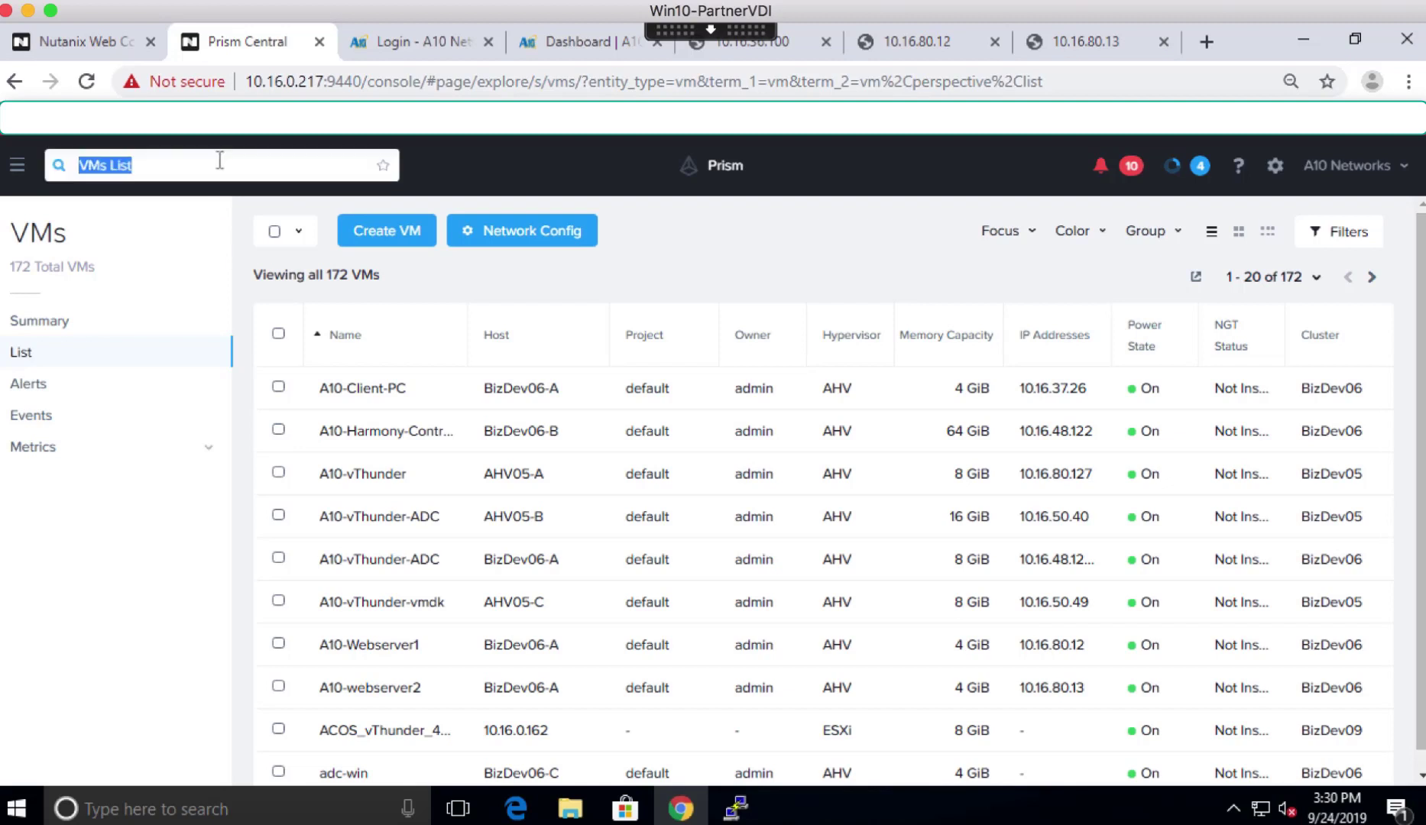
pyautogui.click(212, 165)
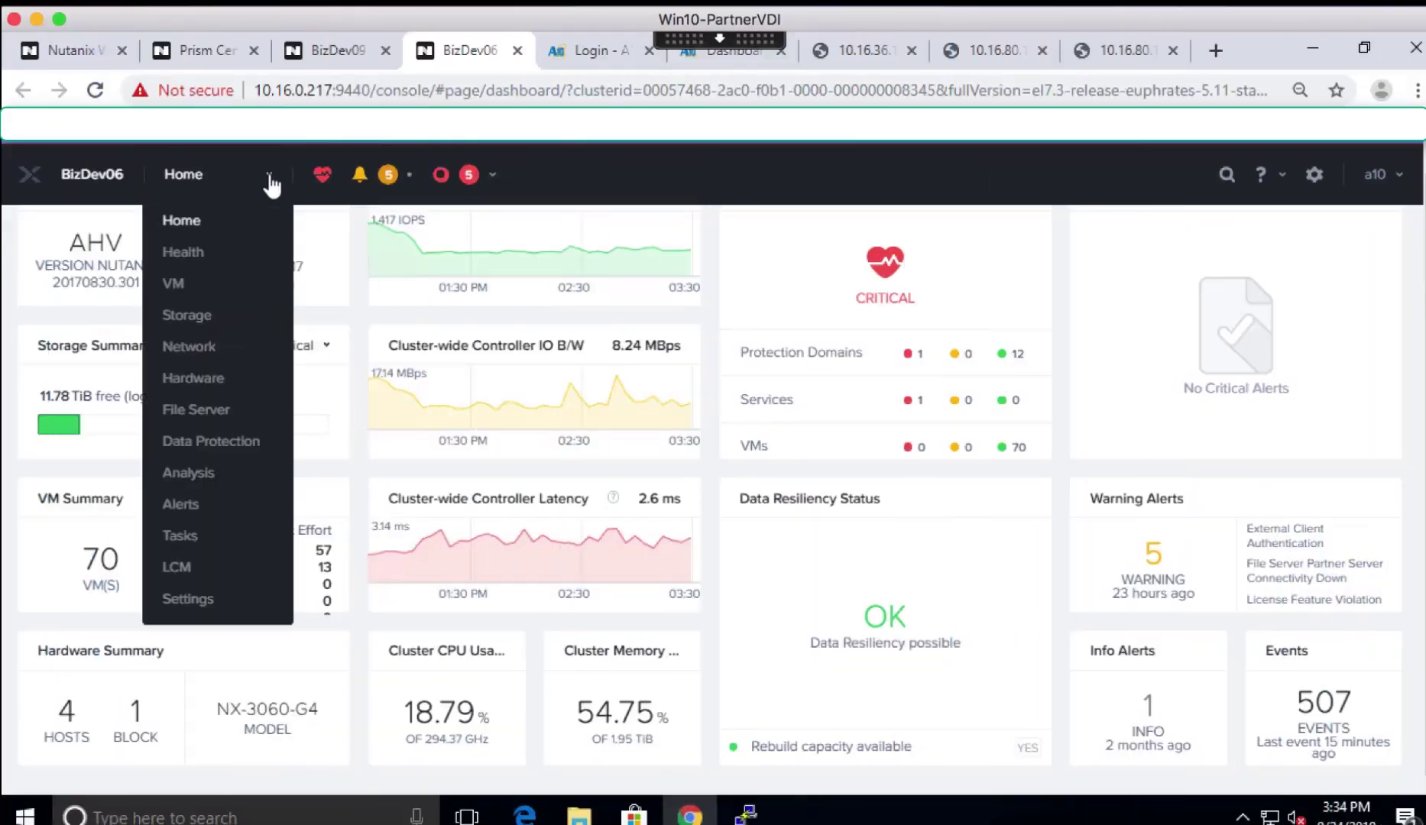
# - On the Storage page, add and save a storage container named 'test-a10'
pyautogui.click(195, 316)
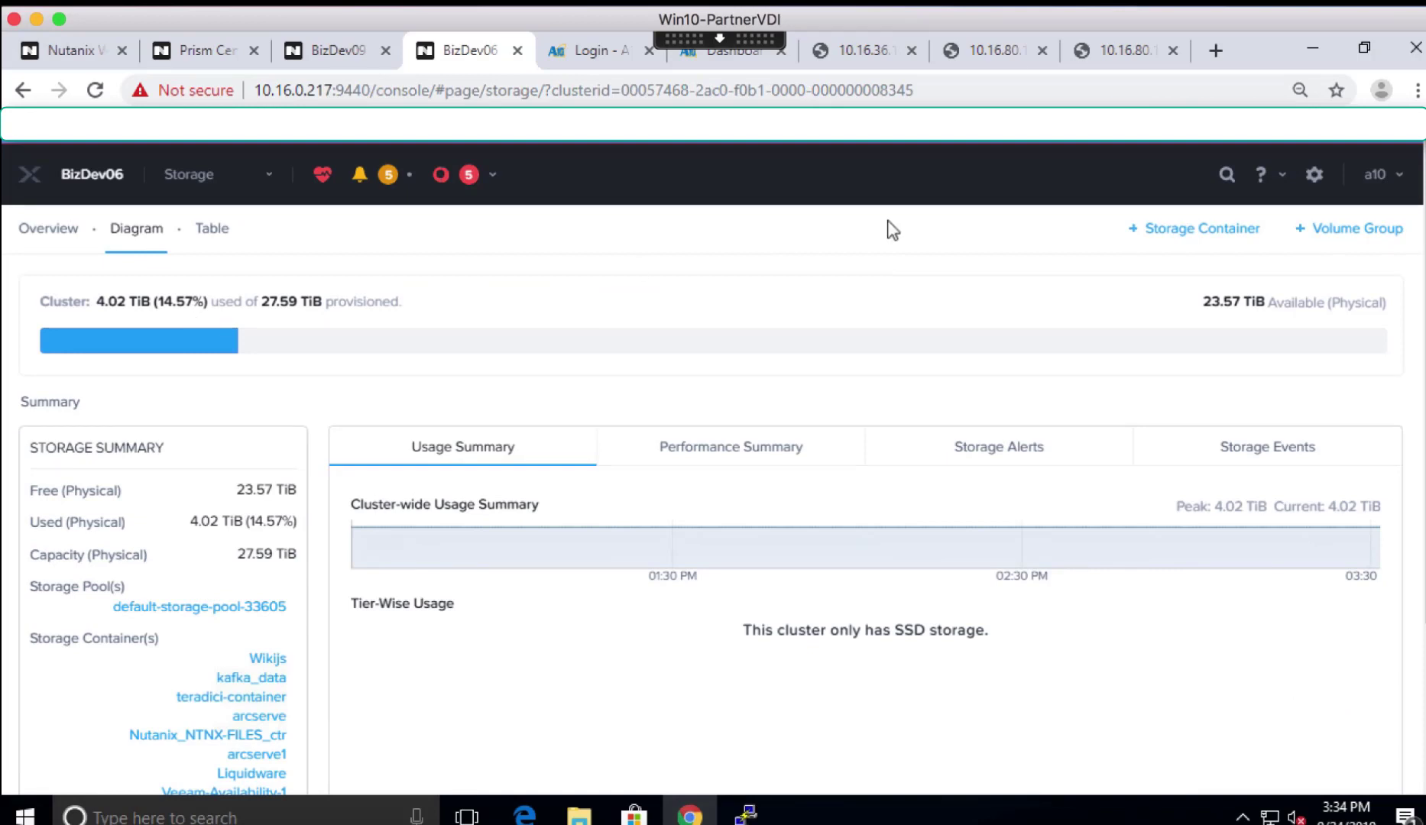
pyautogui.click(1204, 233)
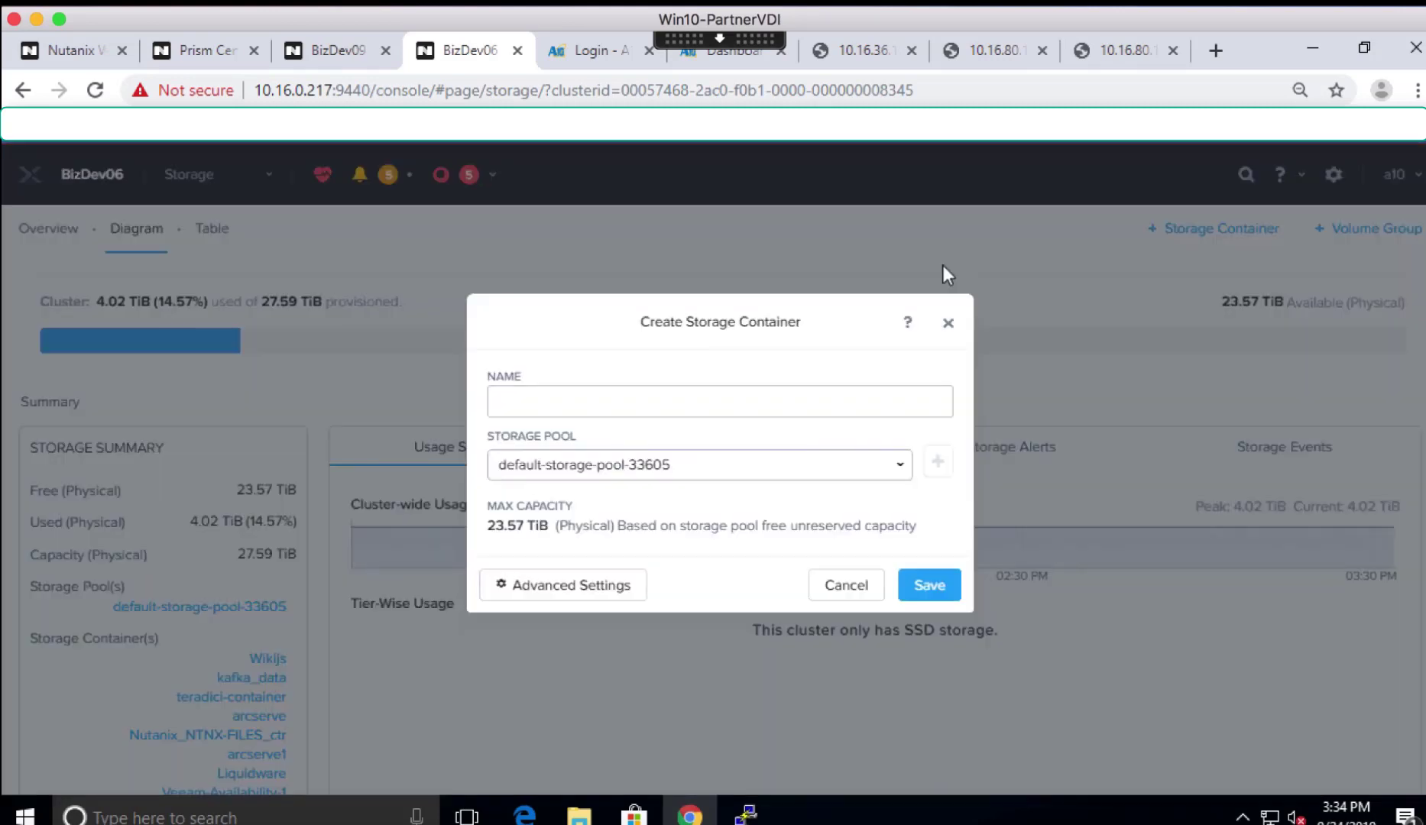
pyautogui.click(639, 403)
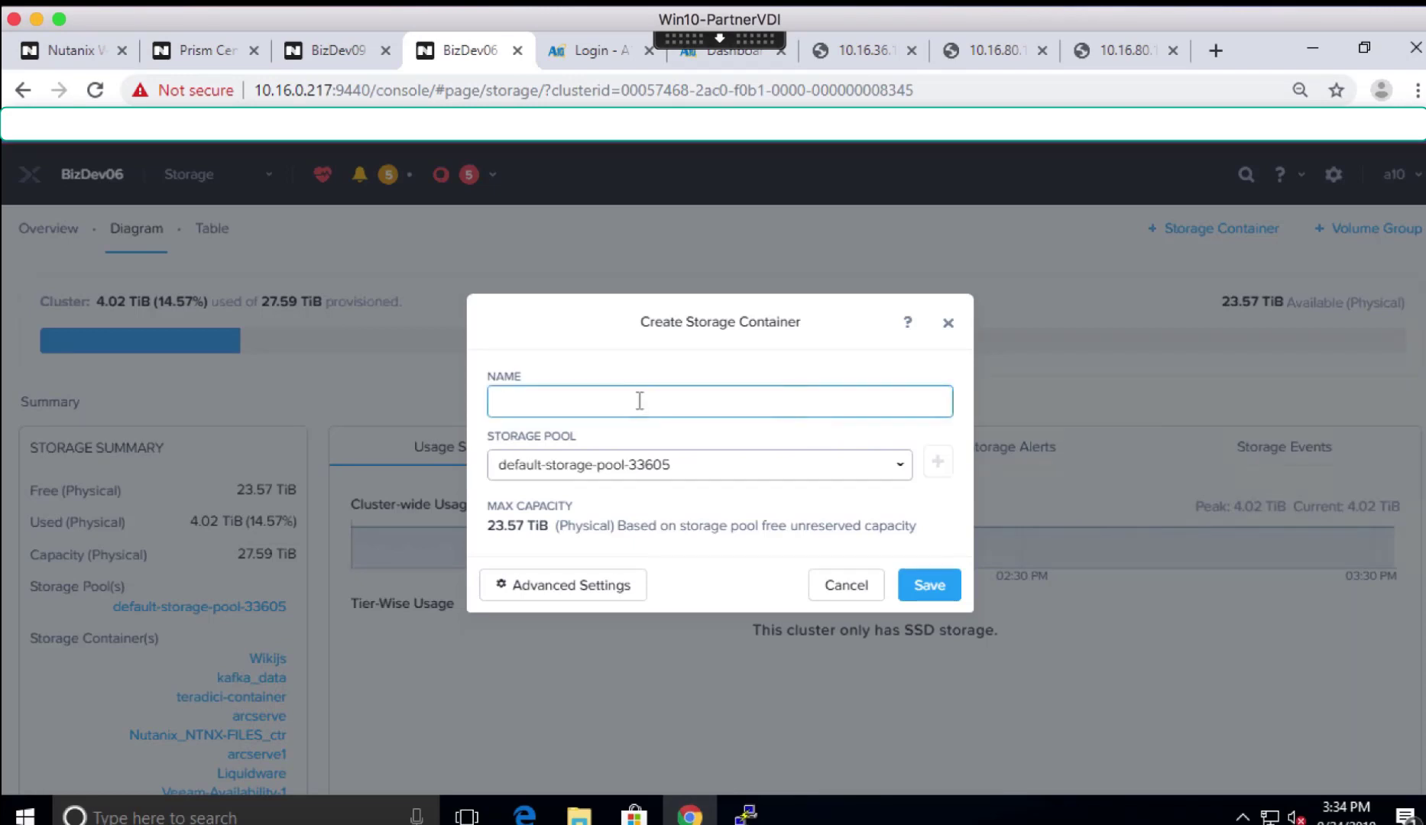
pyautogui.write('test-a10')
pyautogui.click(932, 590)
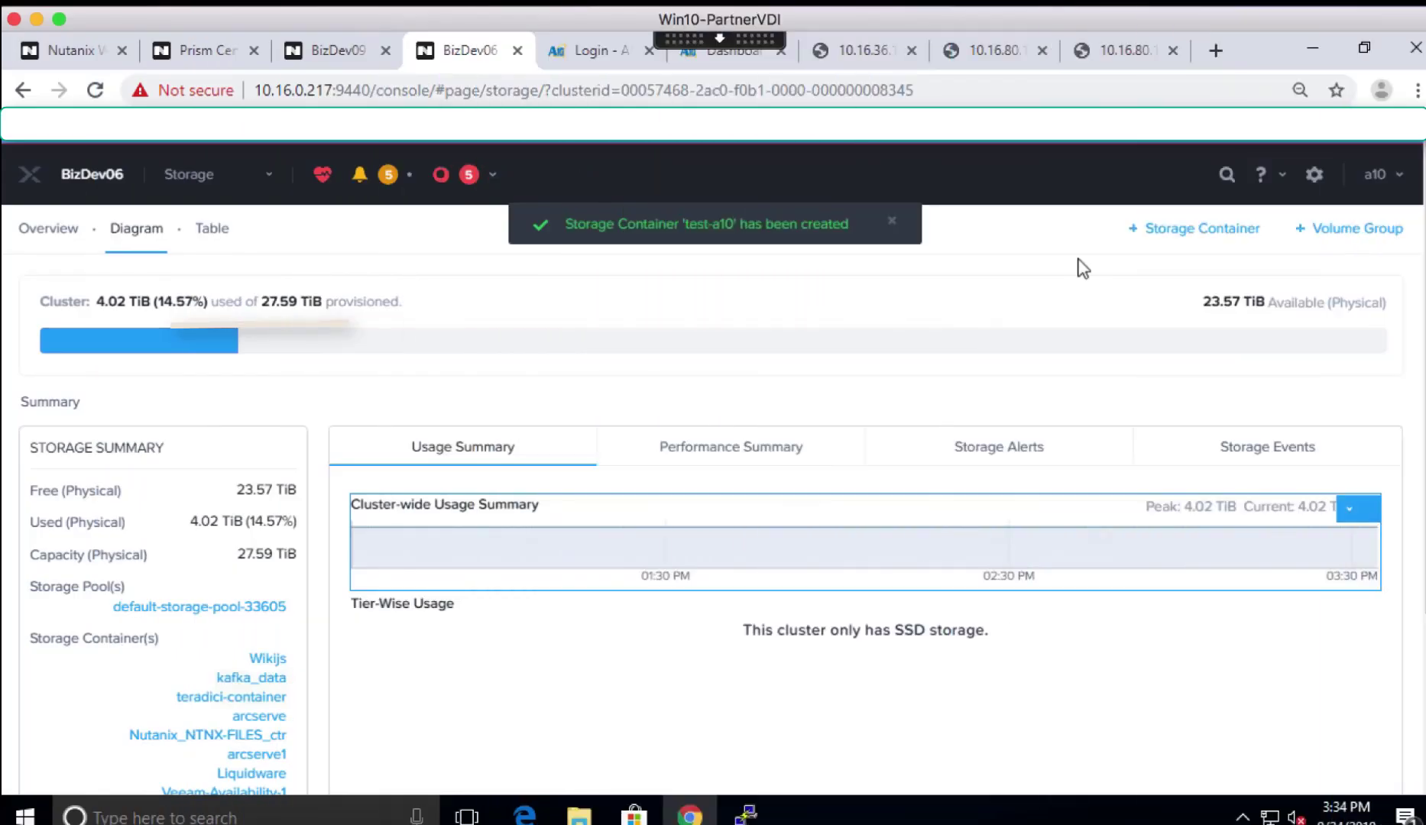
# - In Image Configuration, begin a new image upload named 'A10-vThunder'
pyautogui.click(1314, 178)
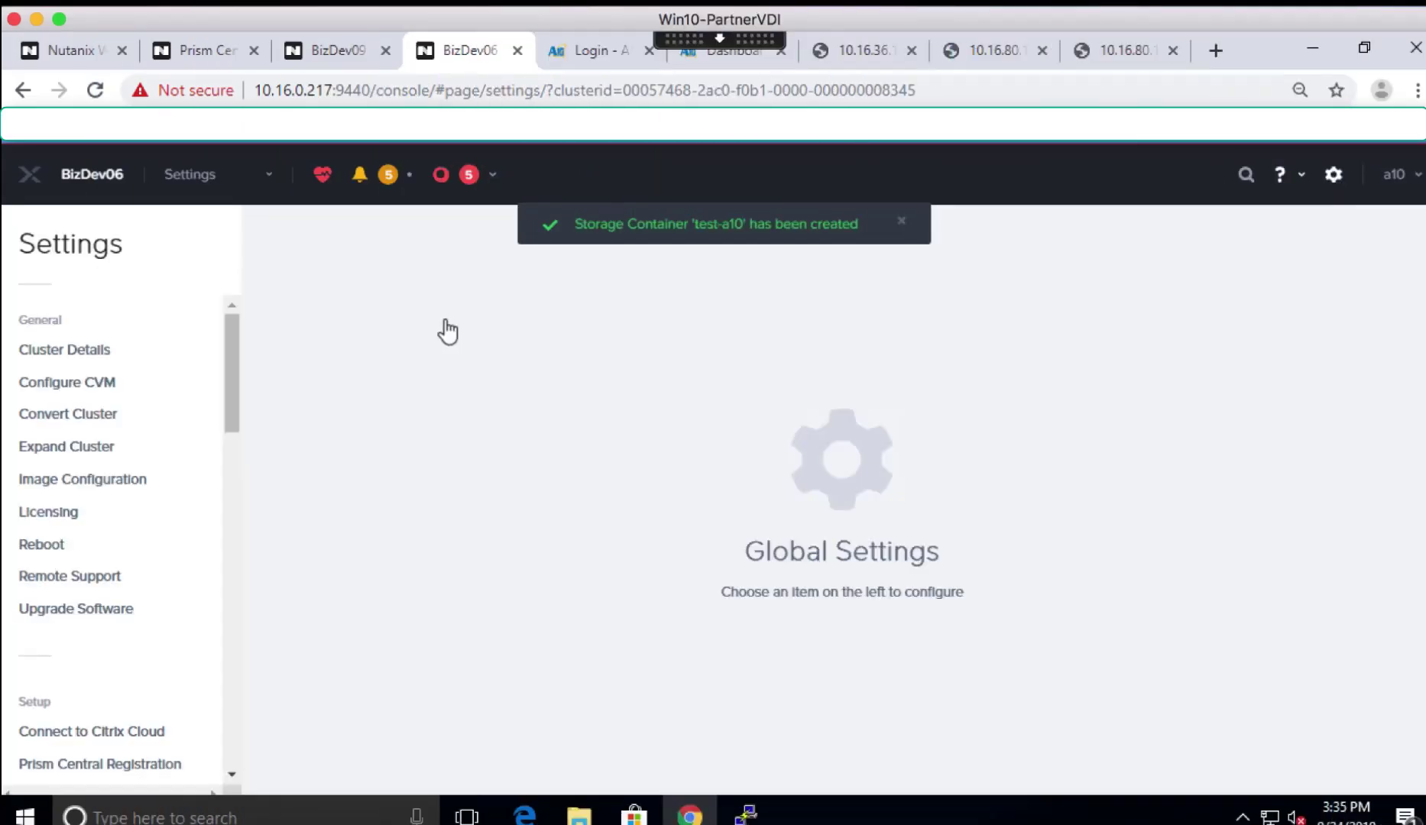
pyautogui.click(65, 482)
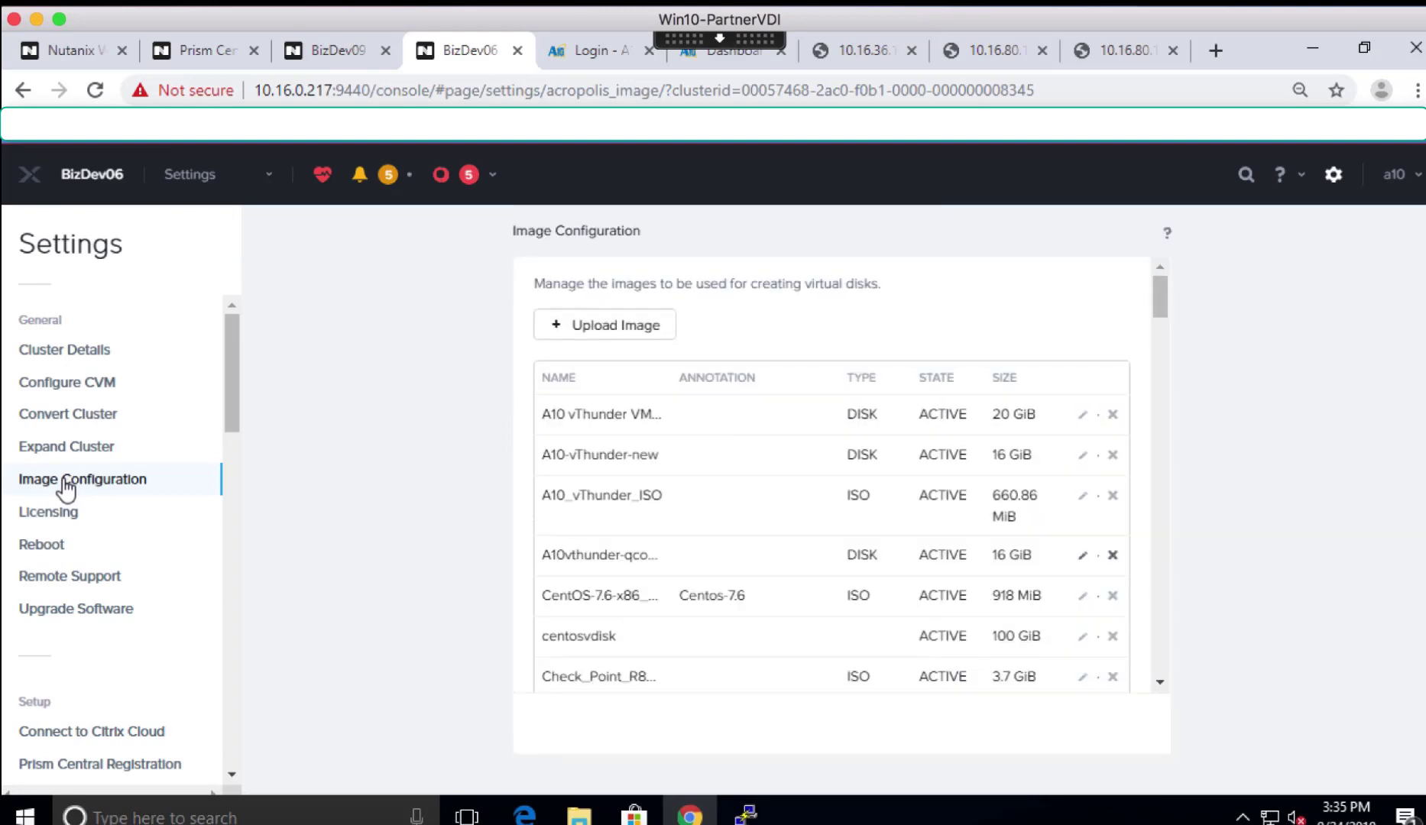
pyautogui.click(588, 329)
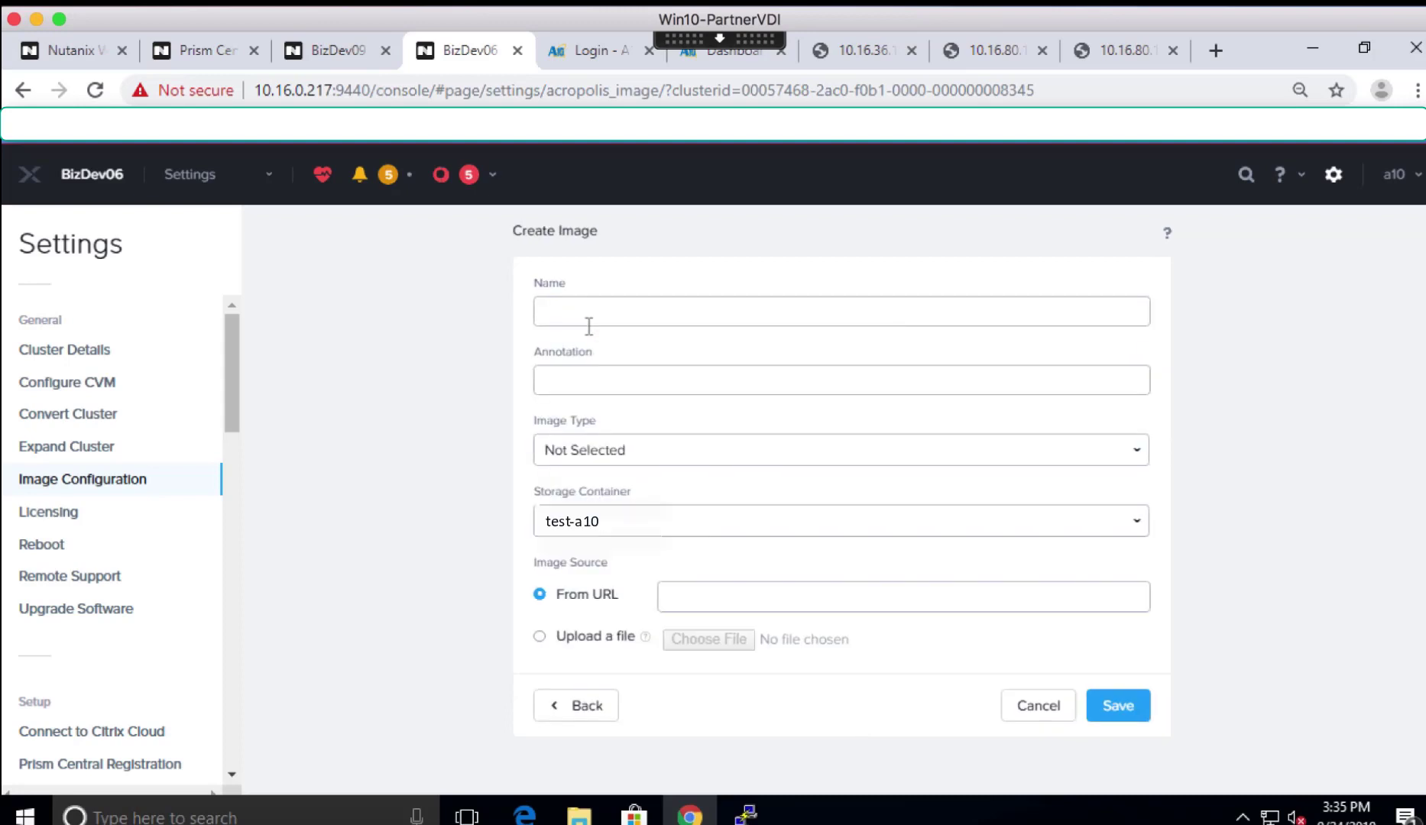
pyautogui.click(584, 306)
pyautogui.write('A10-vThunder')
# - Make it a DISK image sourced from the local ACOS_vThunder_4_1_4-GR1-P2_151.qcow2 file
pyautogui.click(607, 451)
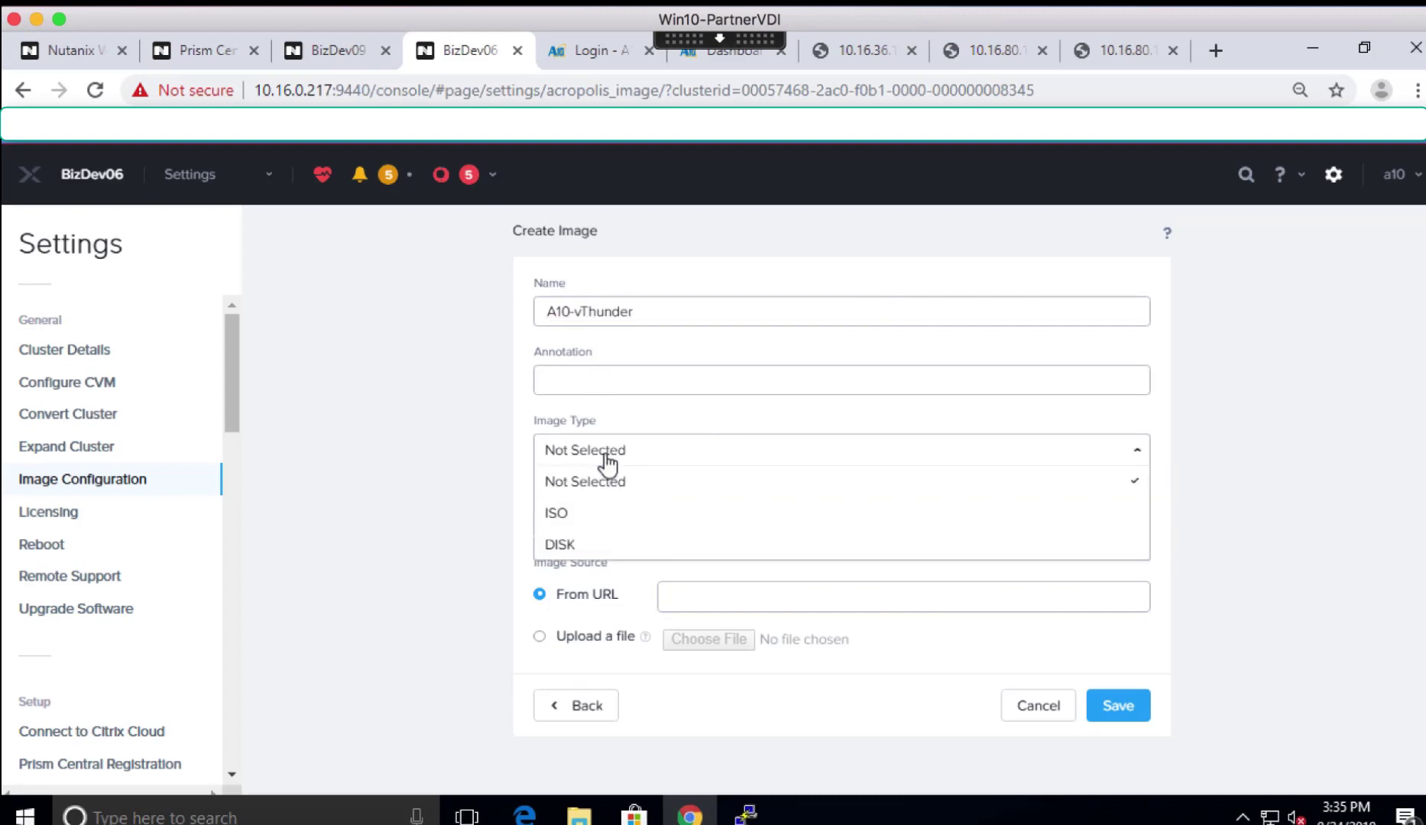
pyautogui.click(561, 545)
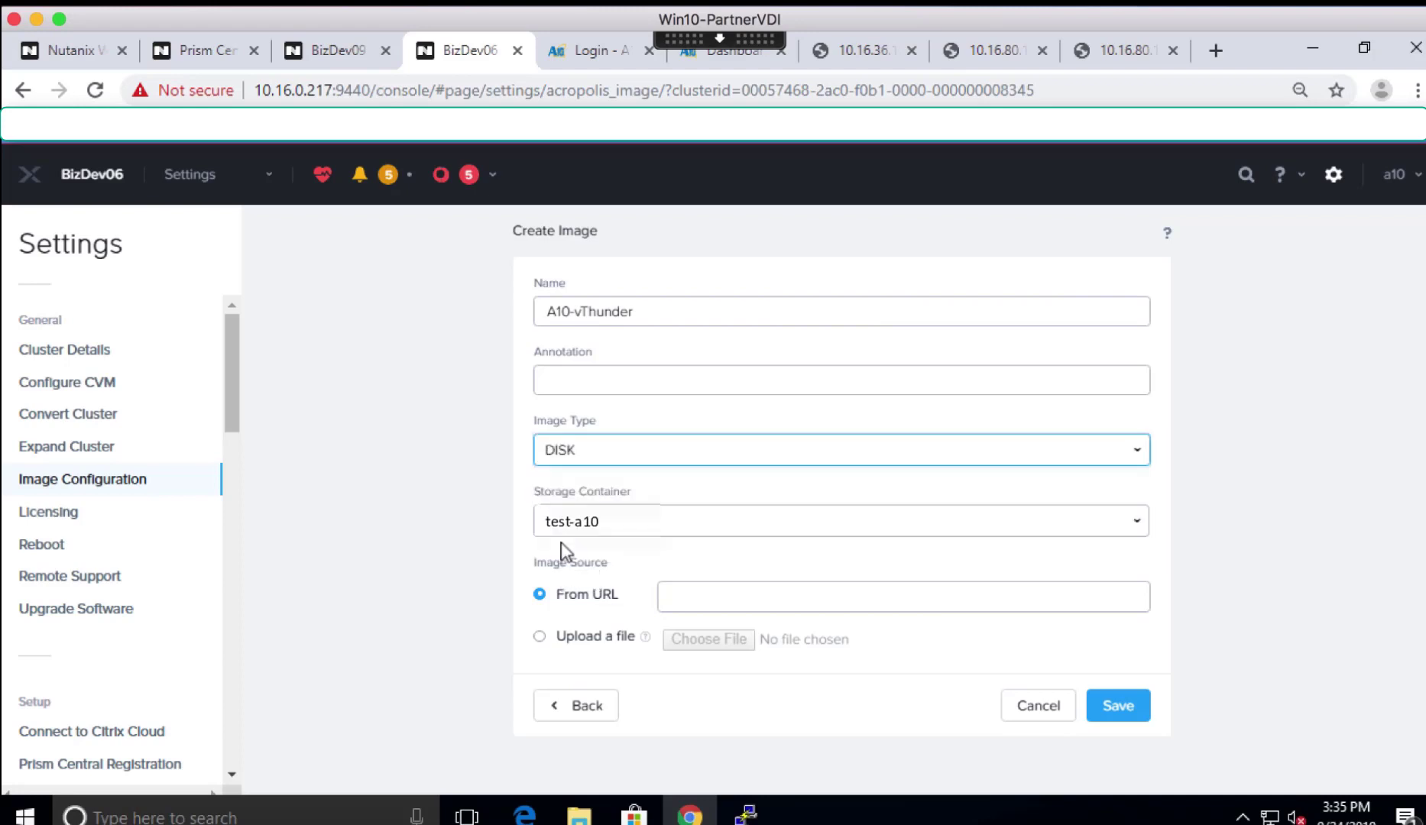
pyautogui.click(540, 638)
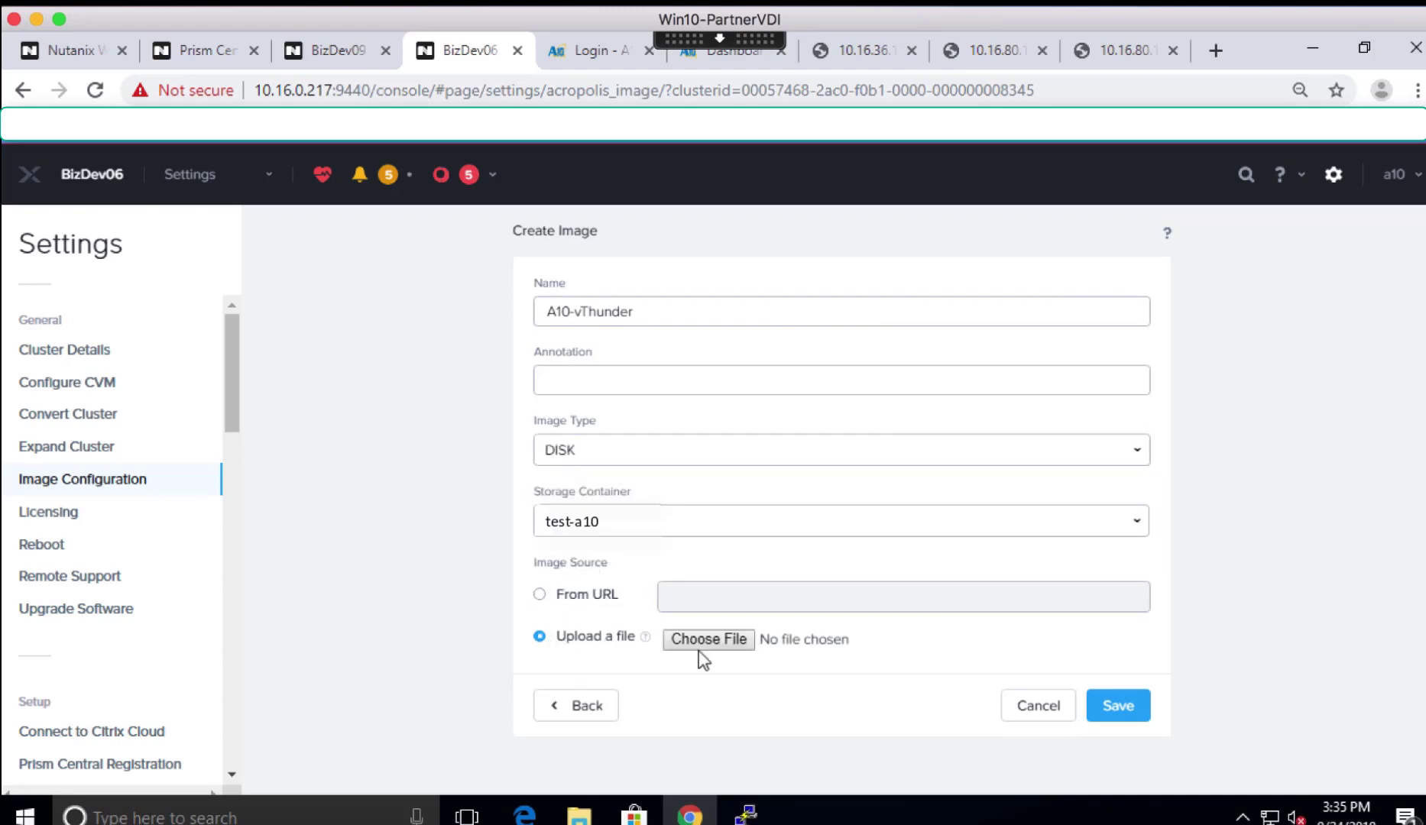
pyautogui.click(707, 641)
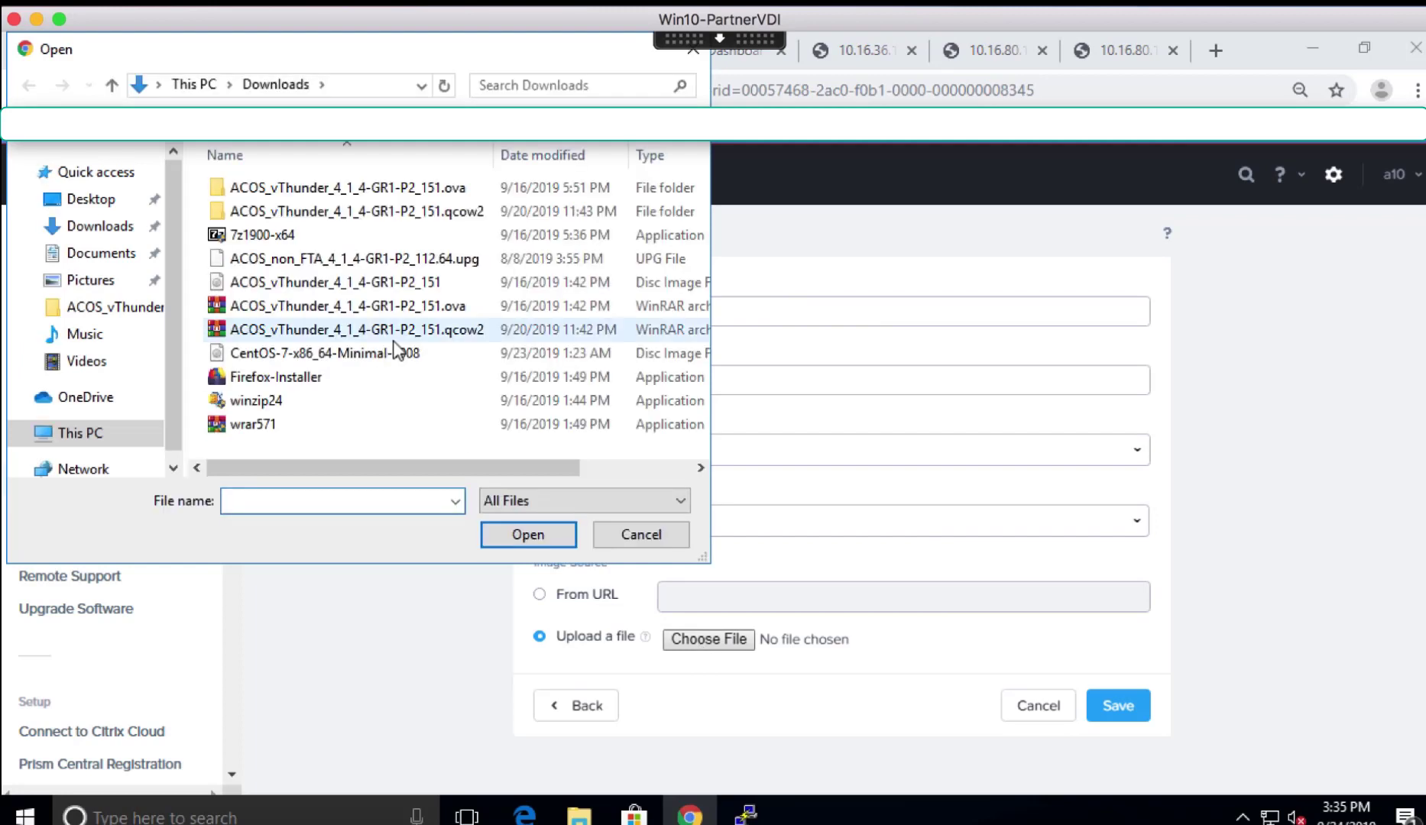
pyautogui.click(268, 337)
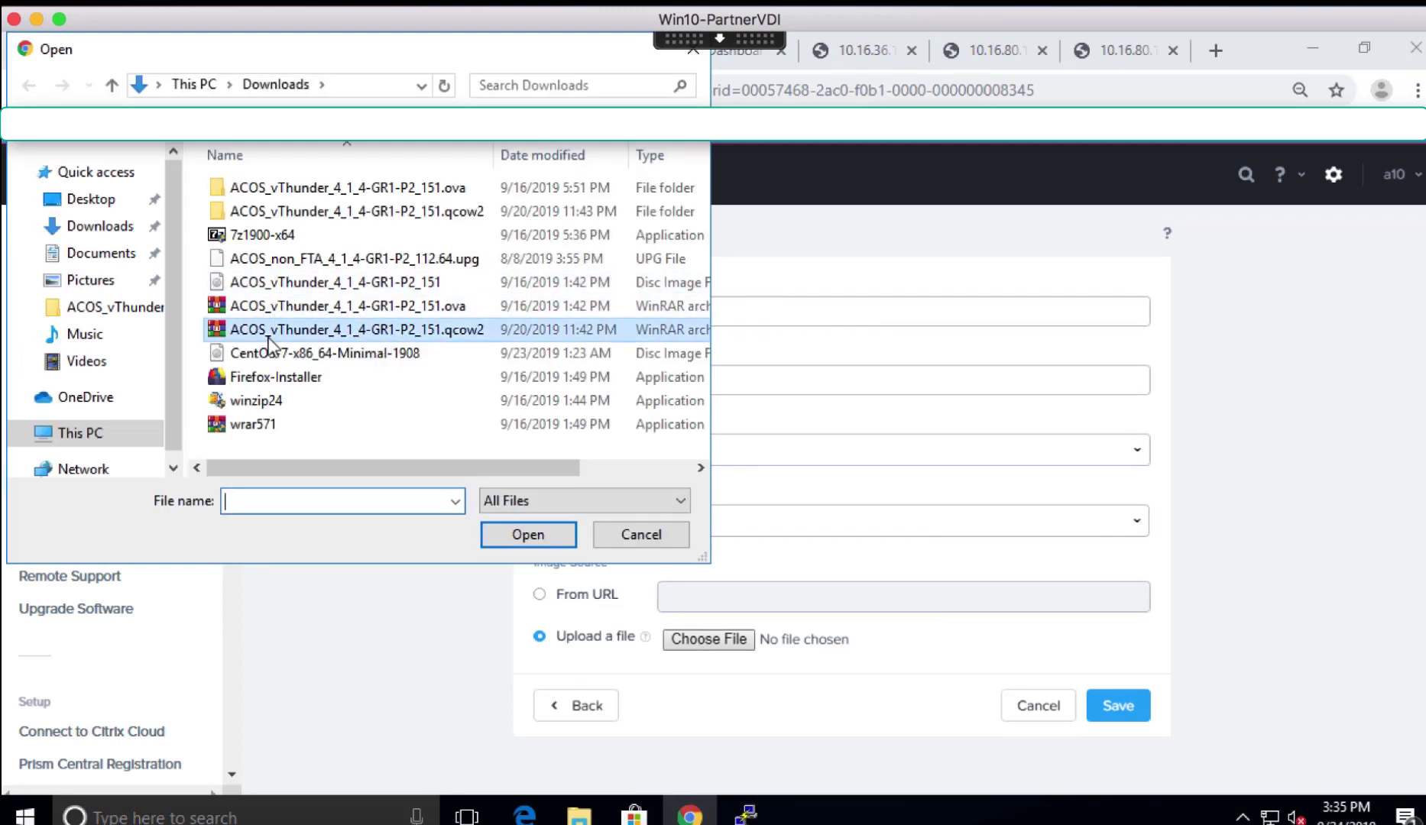
pyautogui.click(531, 534)
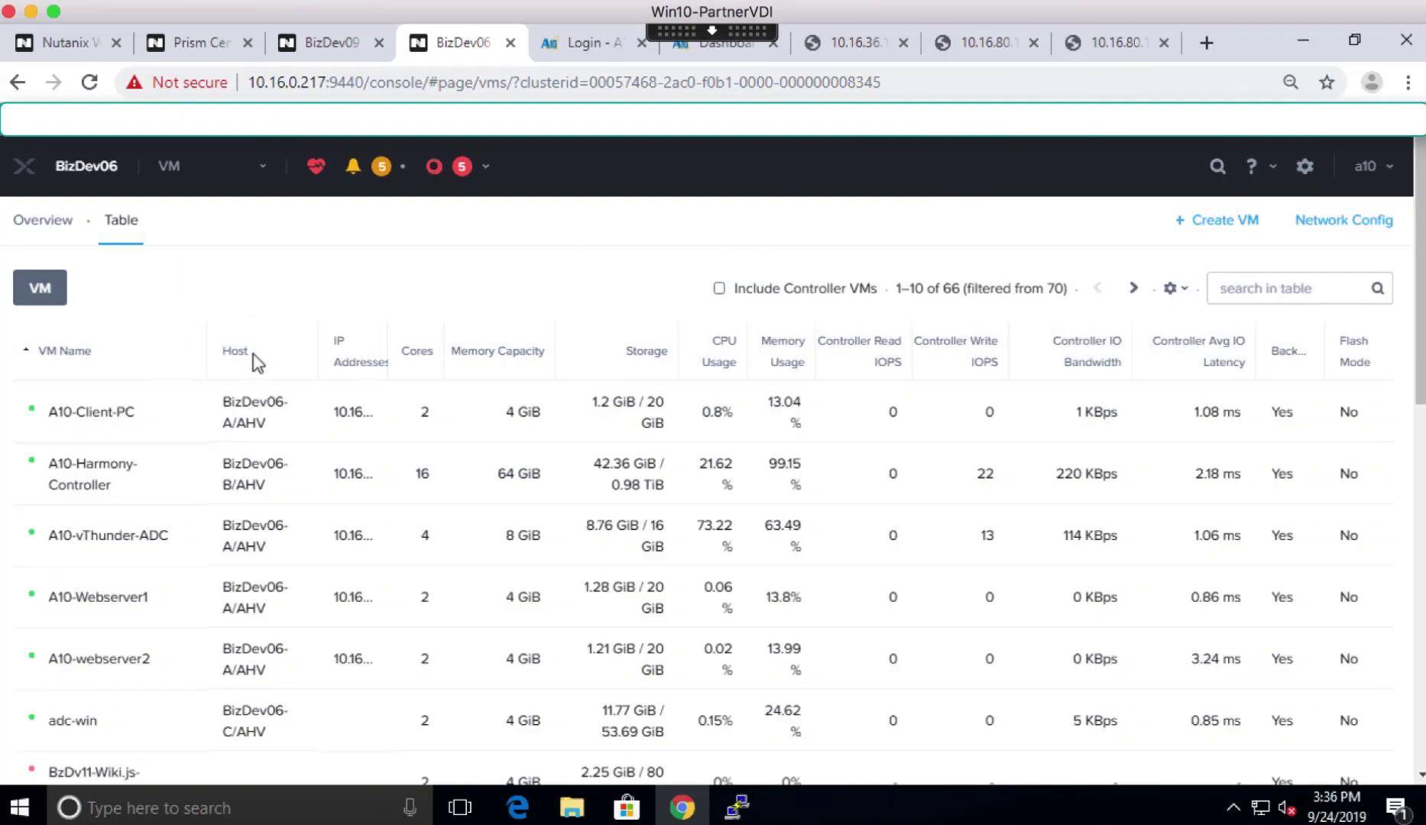
# - Start a new VM named A10-test-vm with 4 vCPUs and 8 GiB of memory
pyautogui.click(1223, 222)
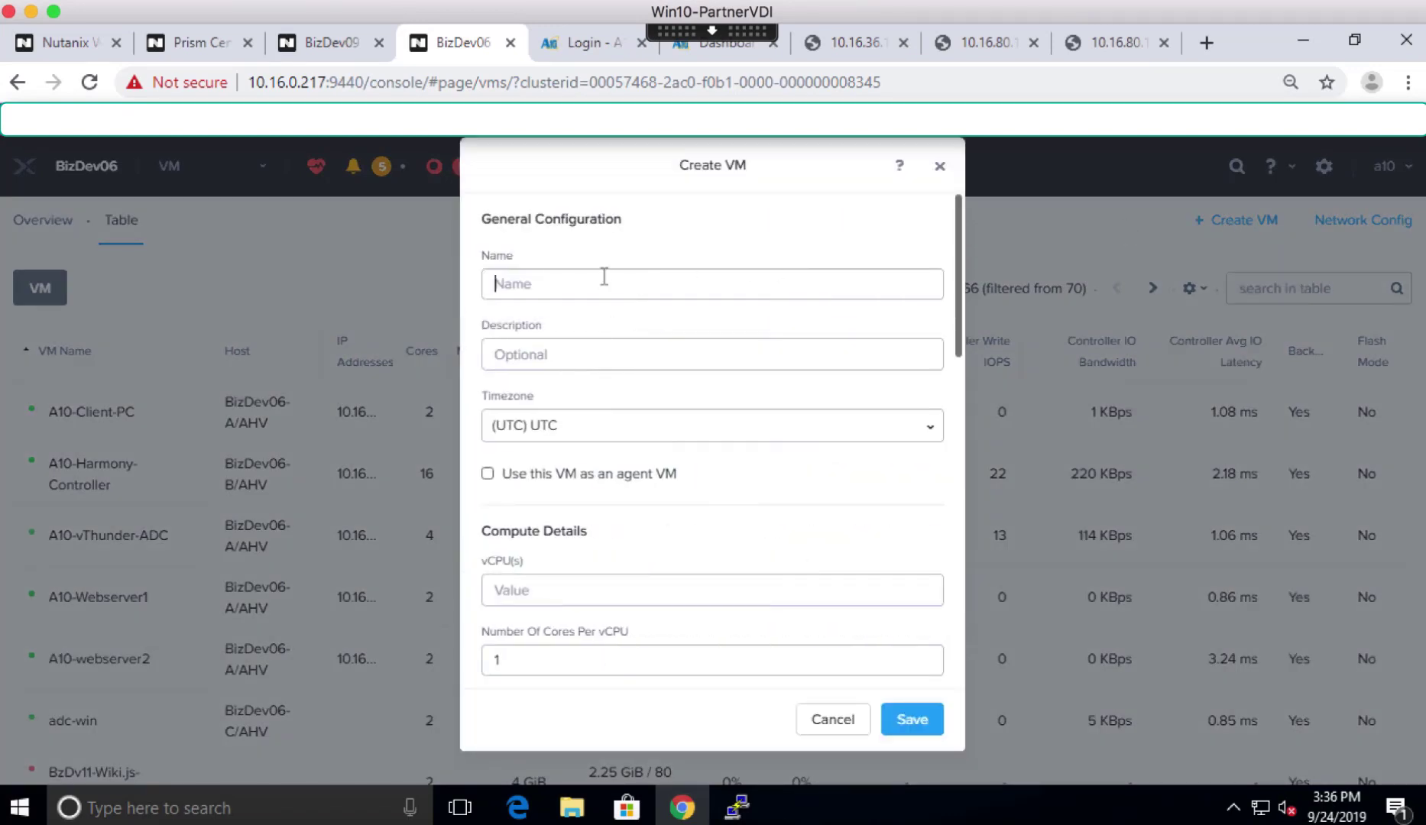
pyautogui.write('A10-test-vm')
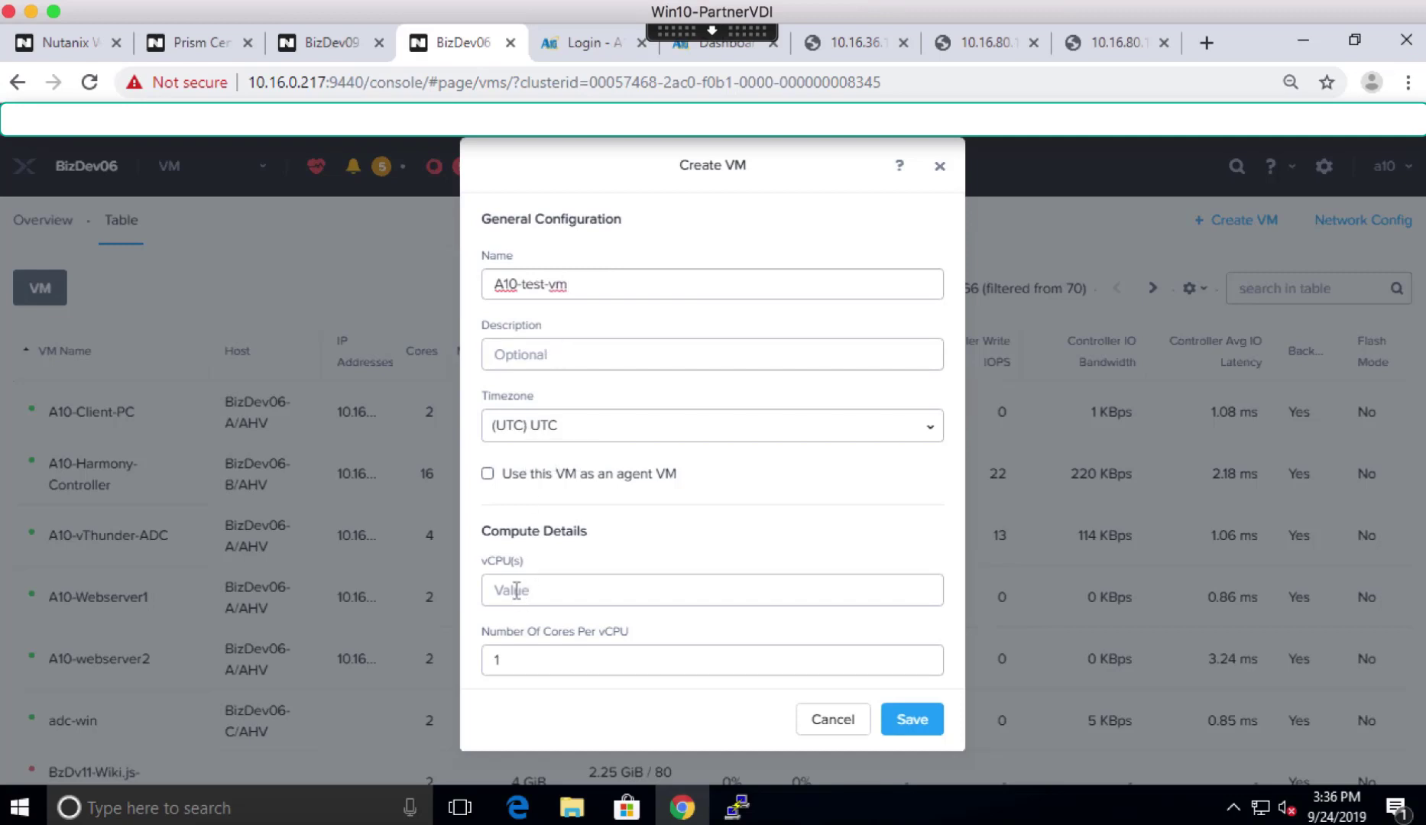
pyautogui.write('4')
pyautogui.press('Tab')
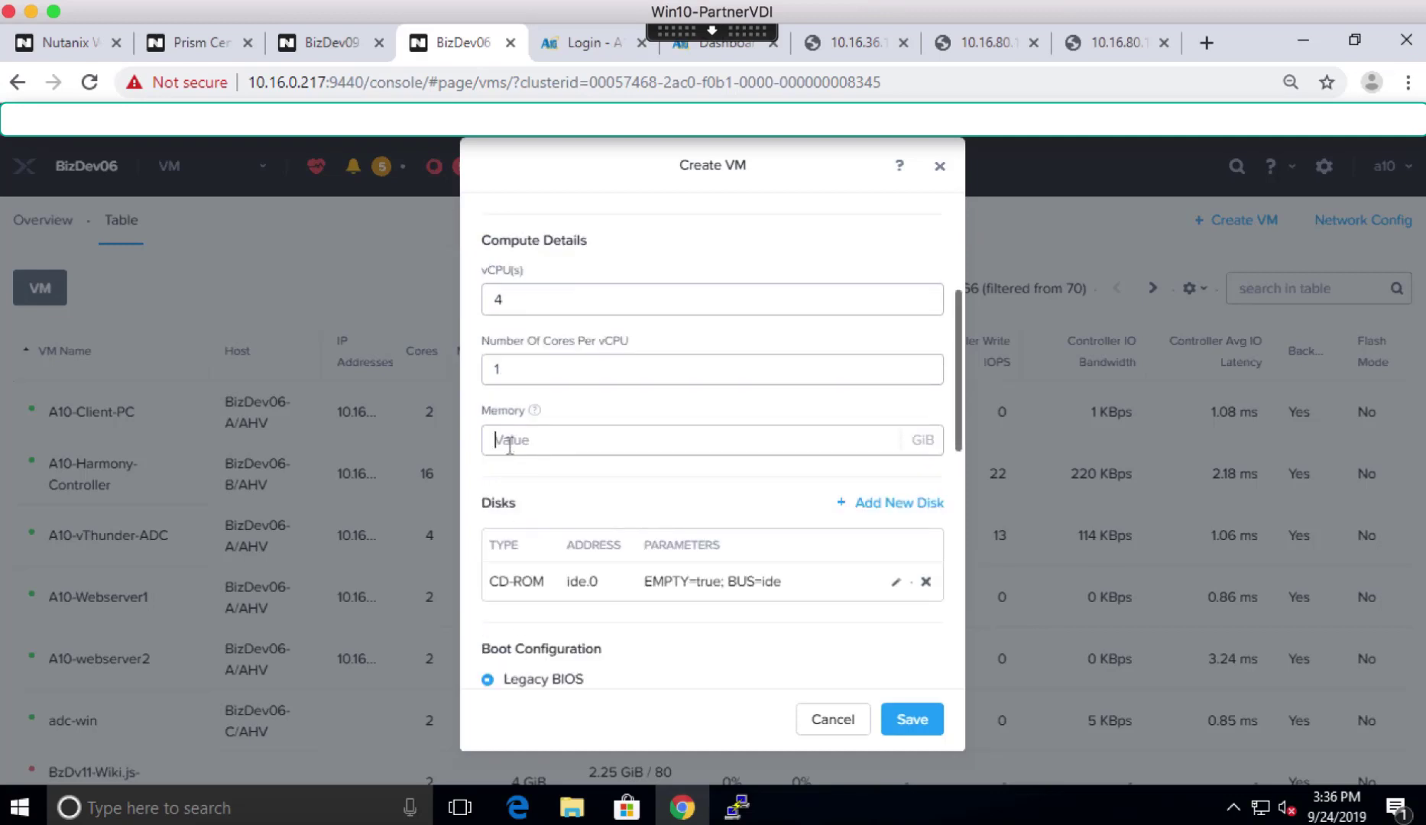
pyautogui.write('8')
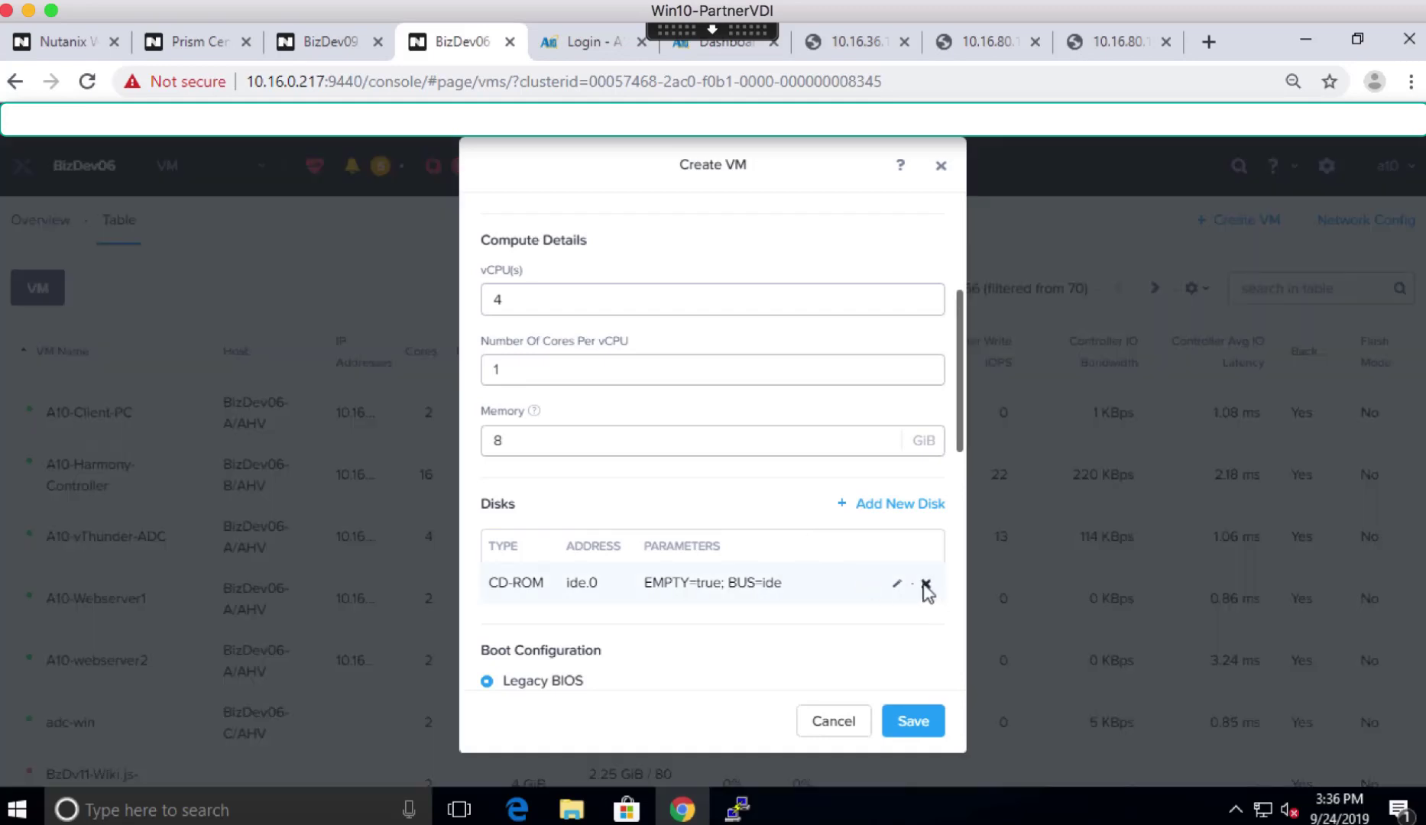
# - Remove the VM's empty CD-ROM disk
pyautogui.click(926, 585)
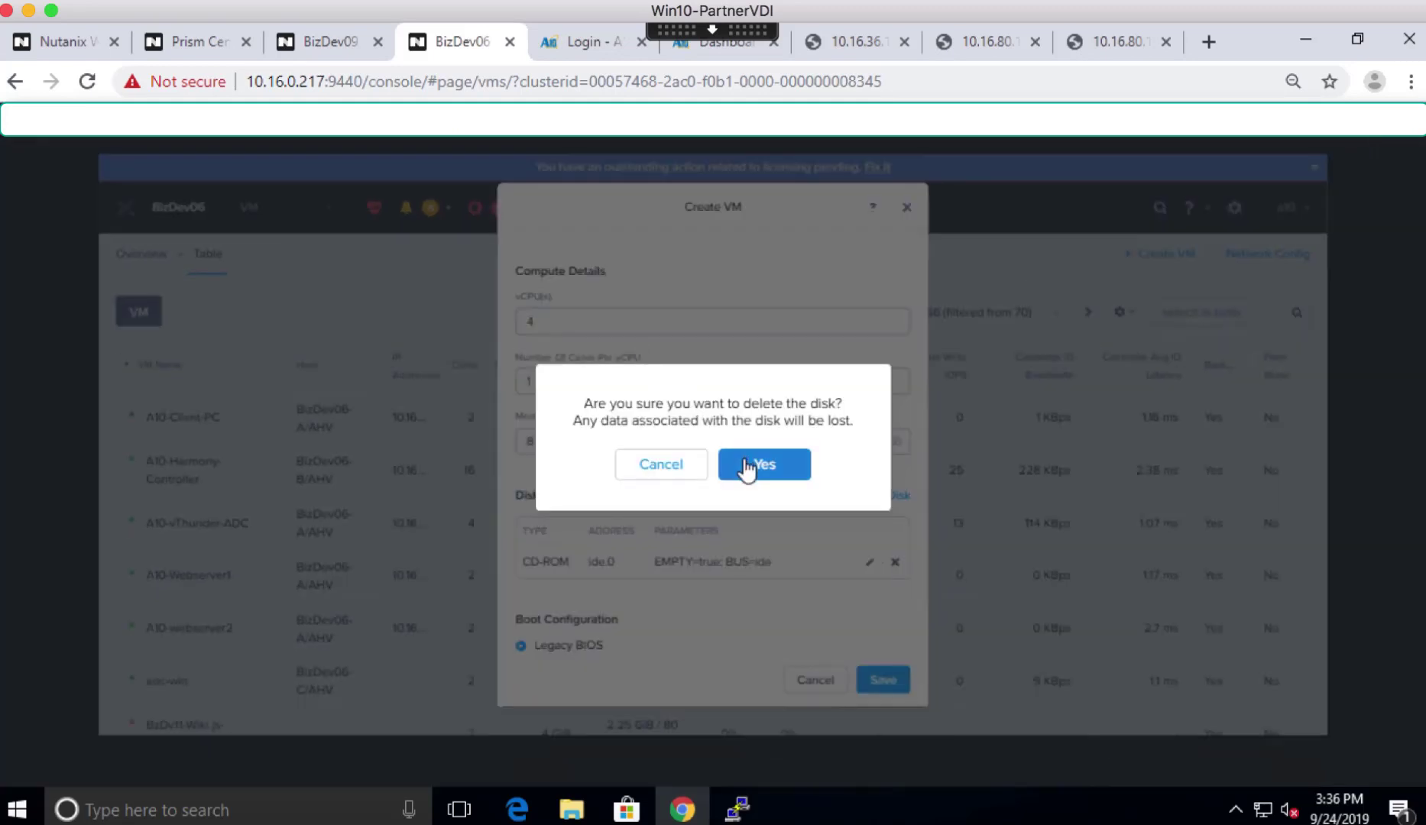
pyautogui.click(748, 466)
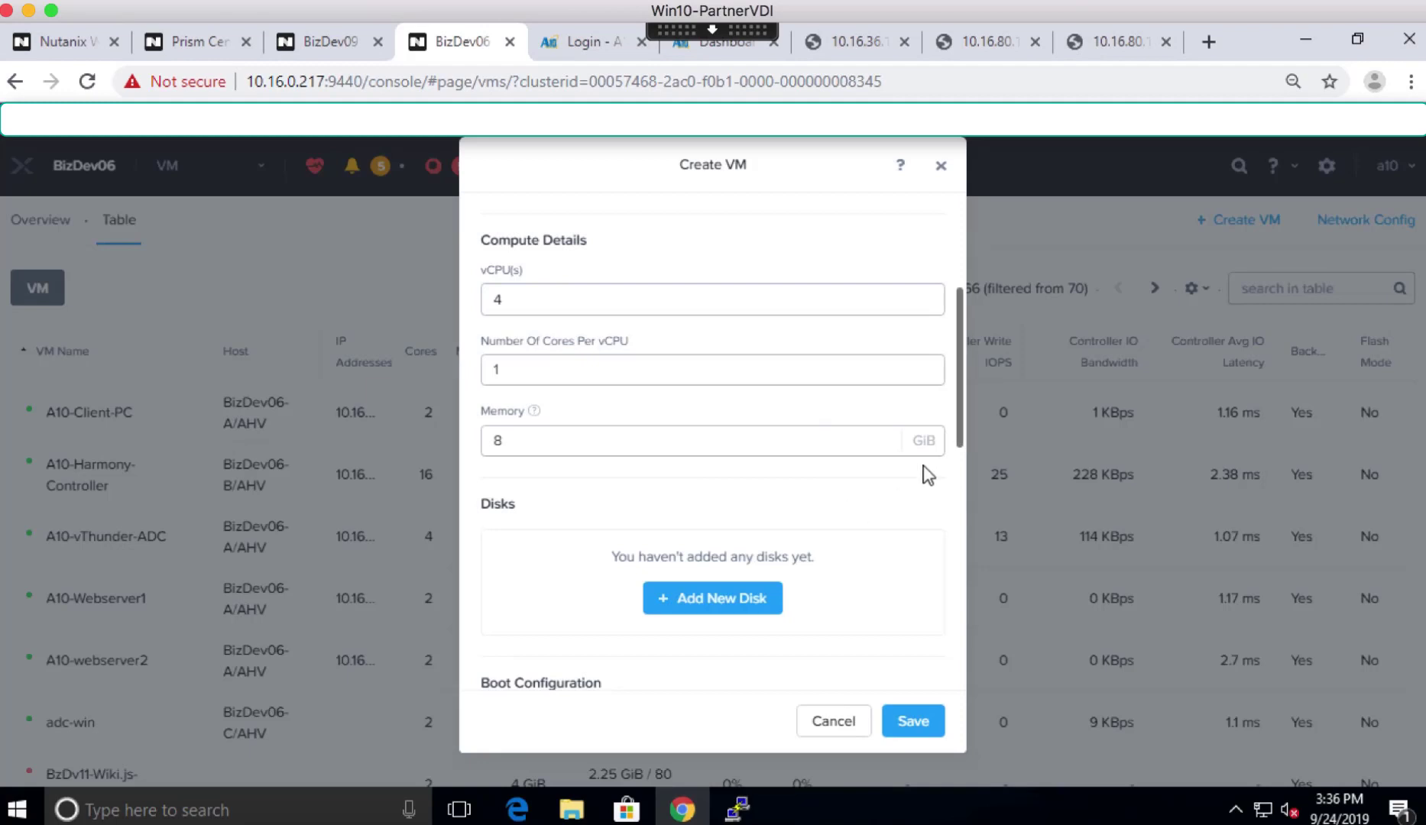
pyautogui.scroll(-3, 952, 484)
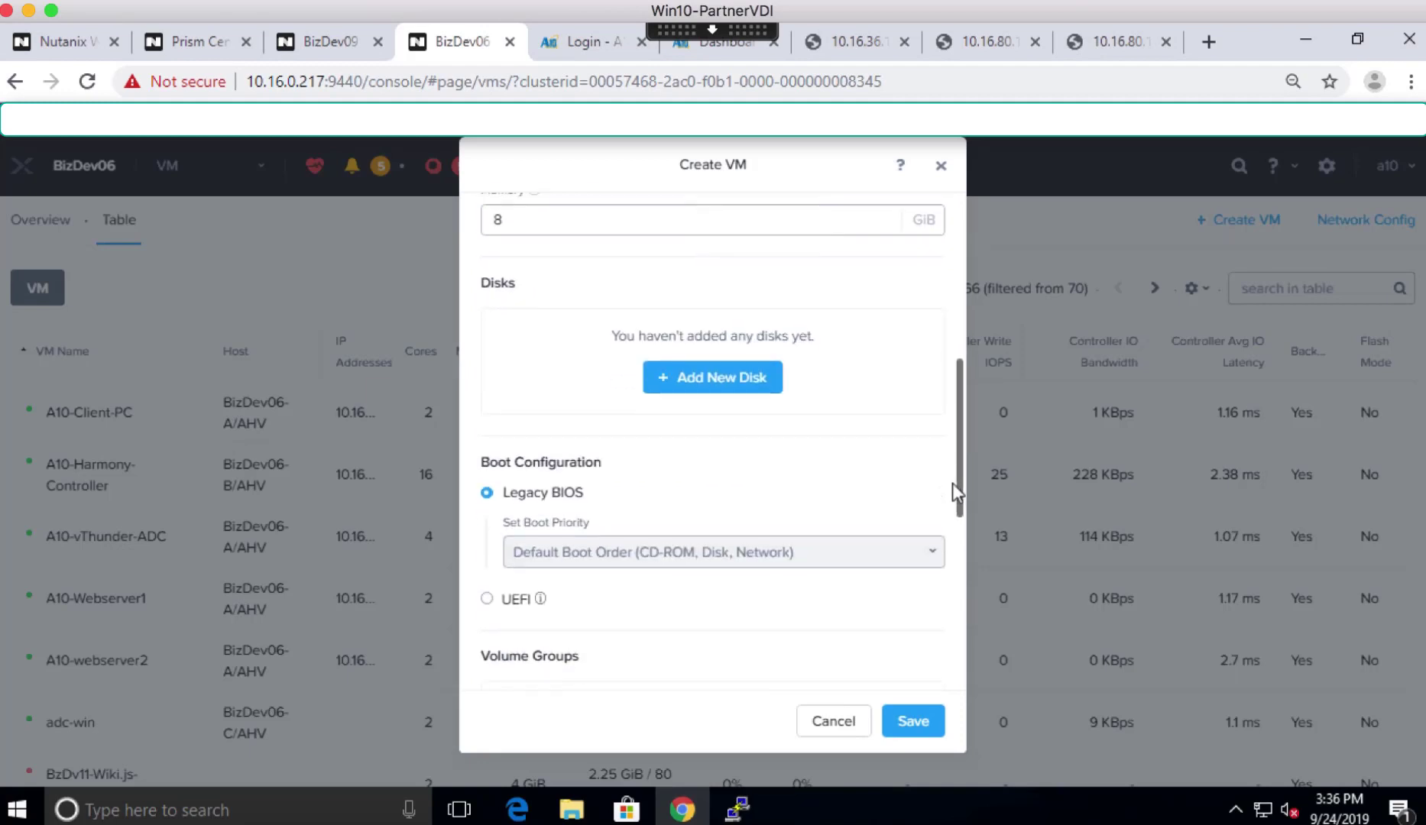
# - Add a disk cloned from the A10-vThunder image via the Image Service
pyautogui.click(707, 386)
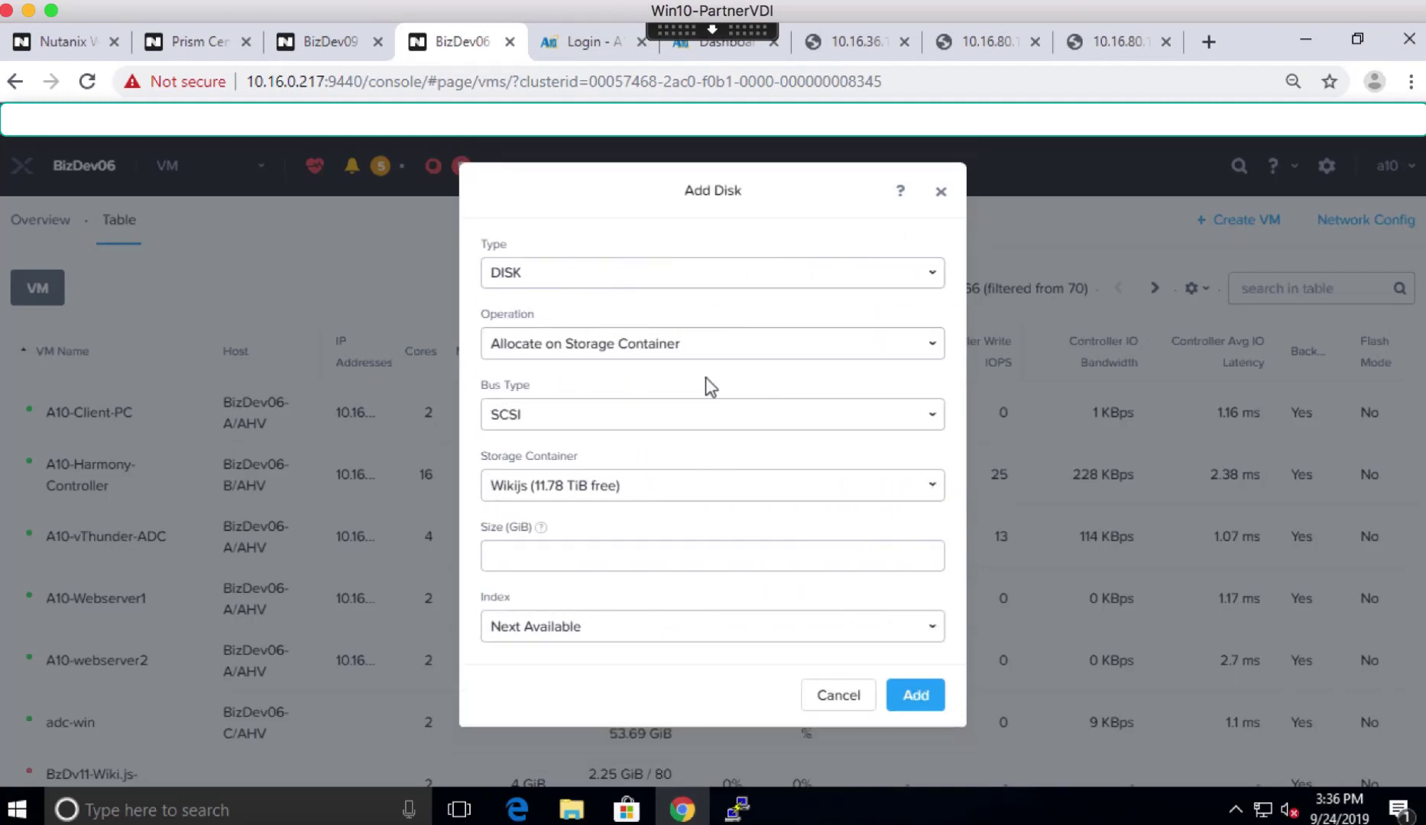
pyautogui.click(587, 353)
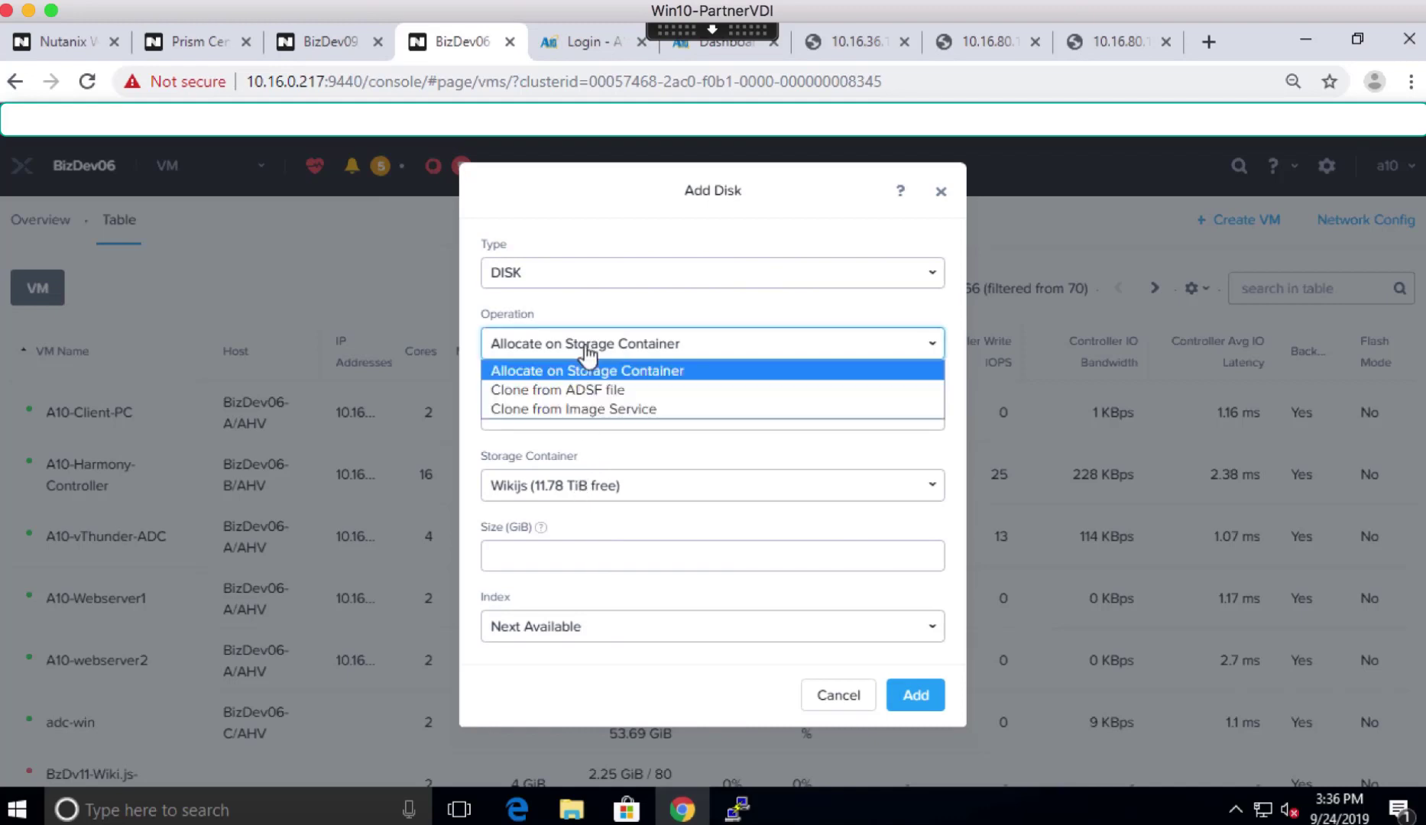
pyautogui.click(566, 410)
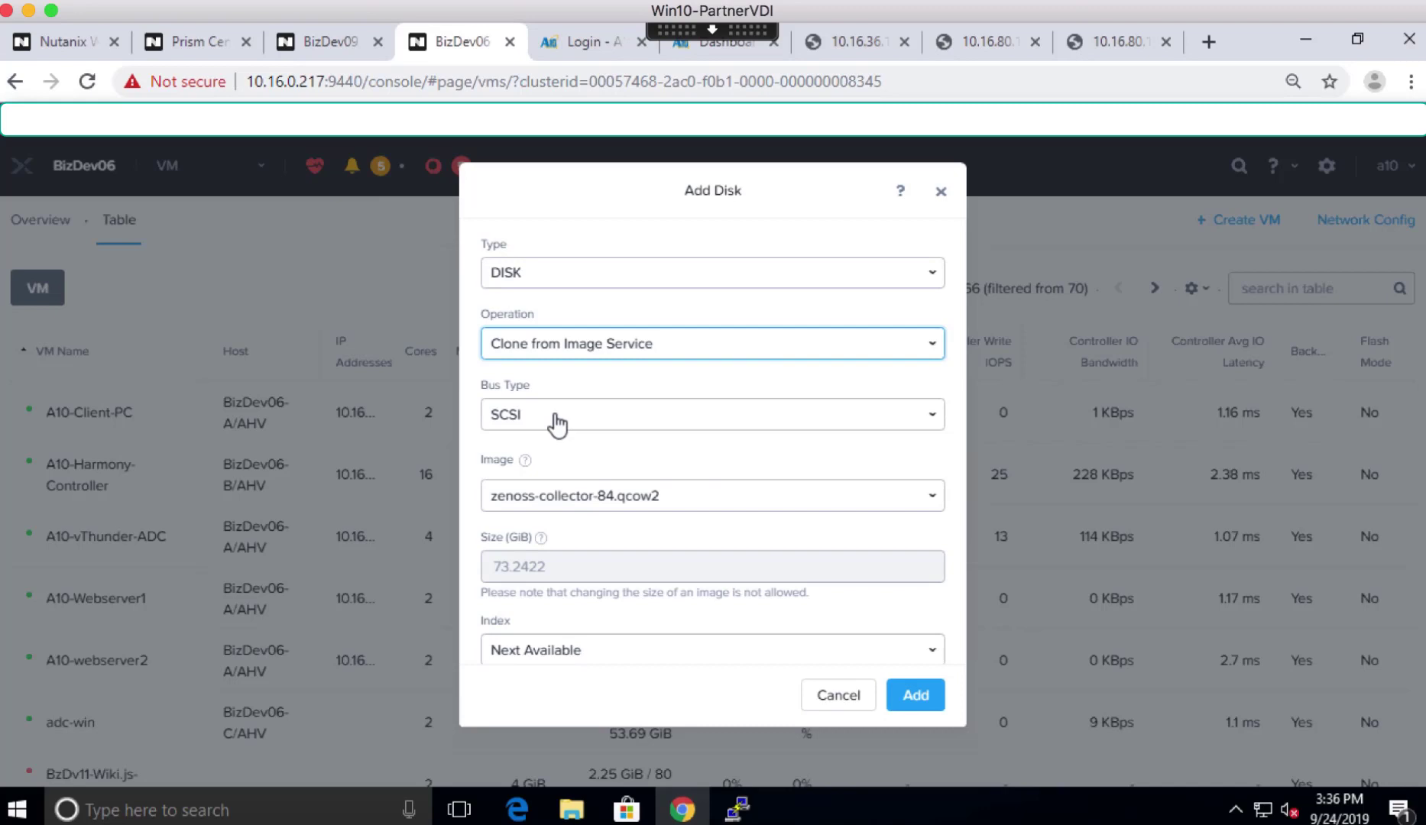
pyautogui.click(545, 510)
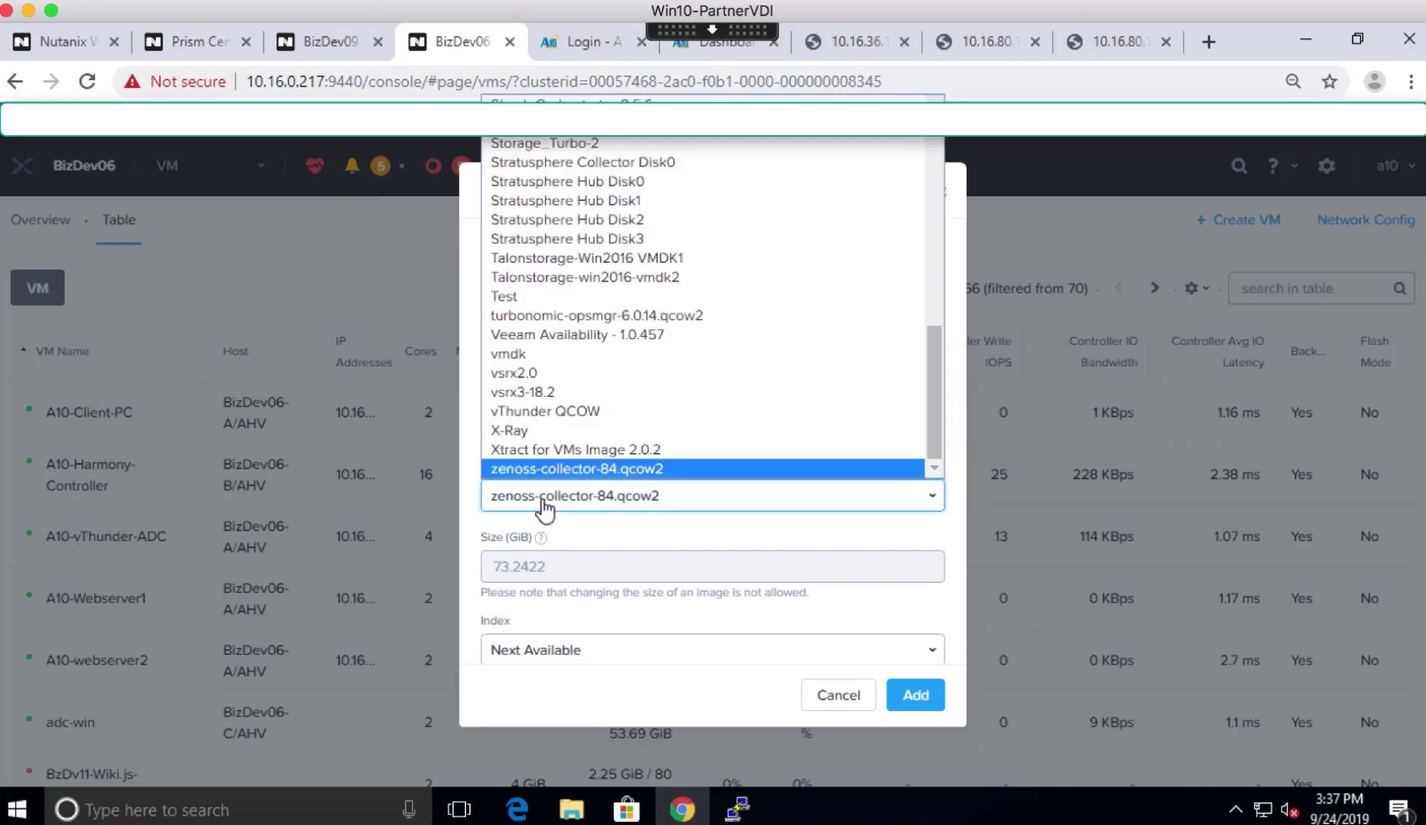
pyautogui.scroll(15, 565, 305)
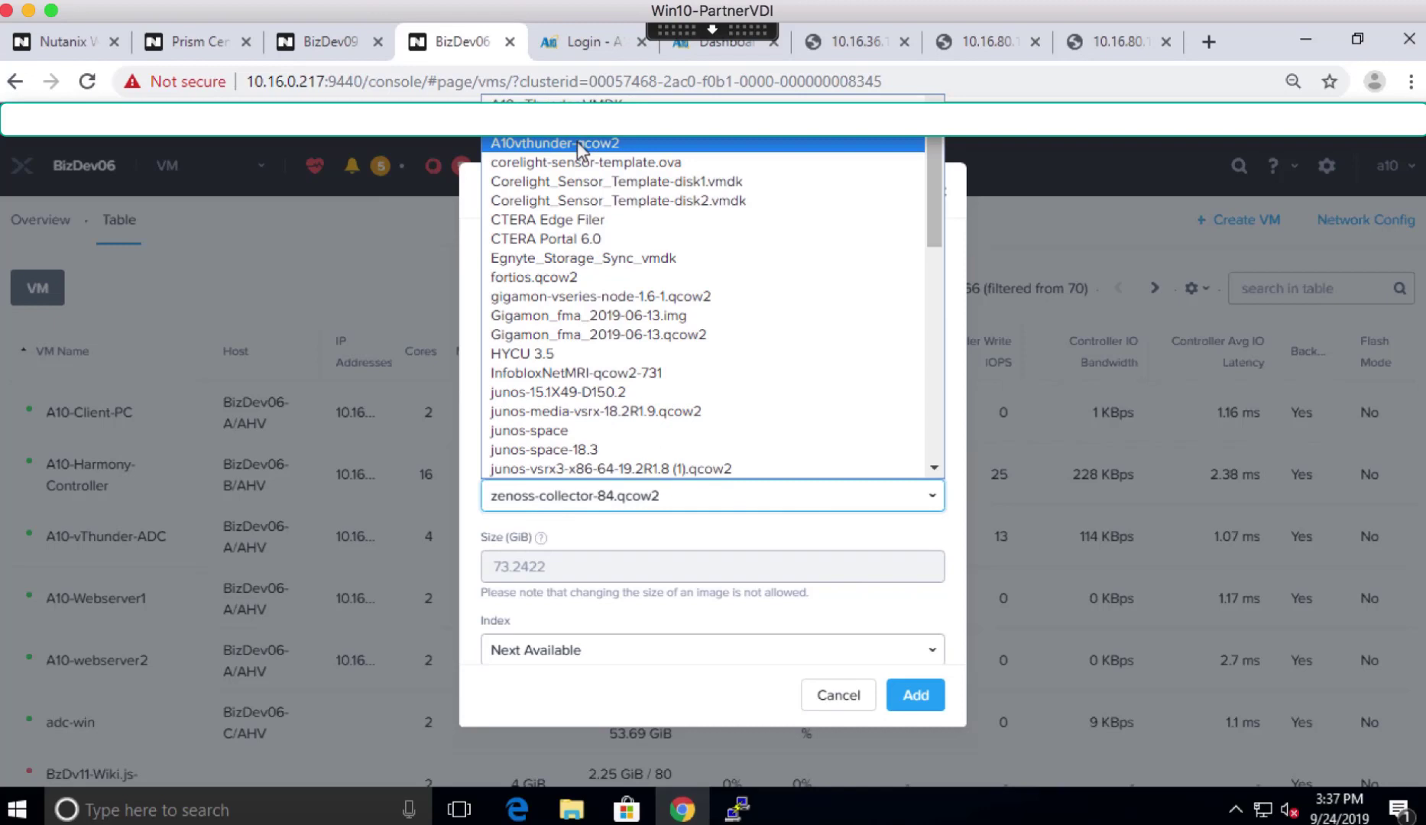
pyautogui.click(577, 142)
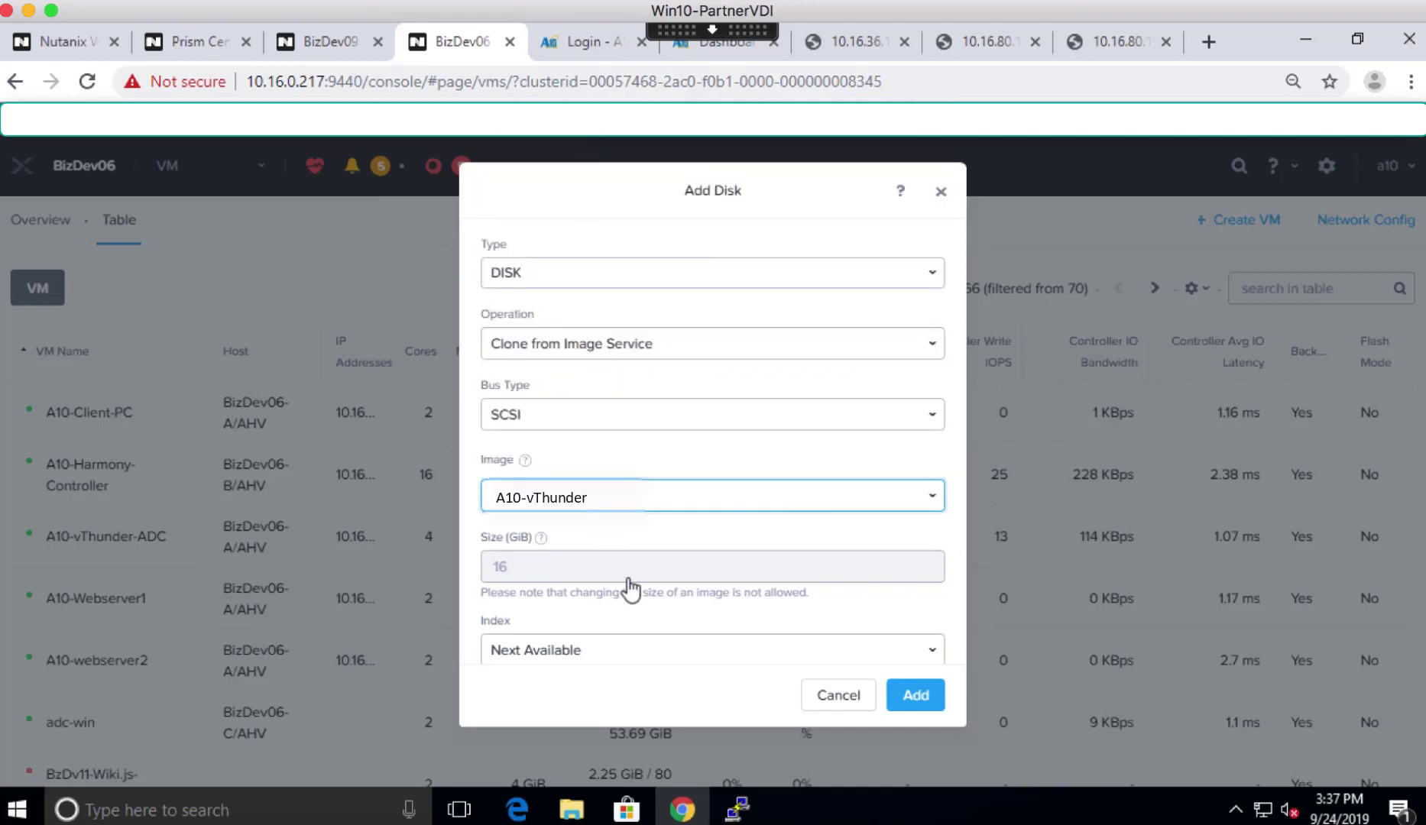
pyautogui.click(915, 696)
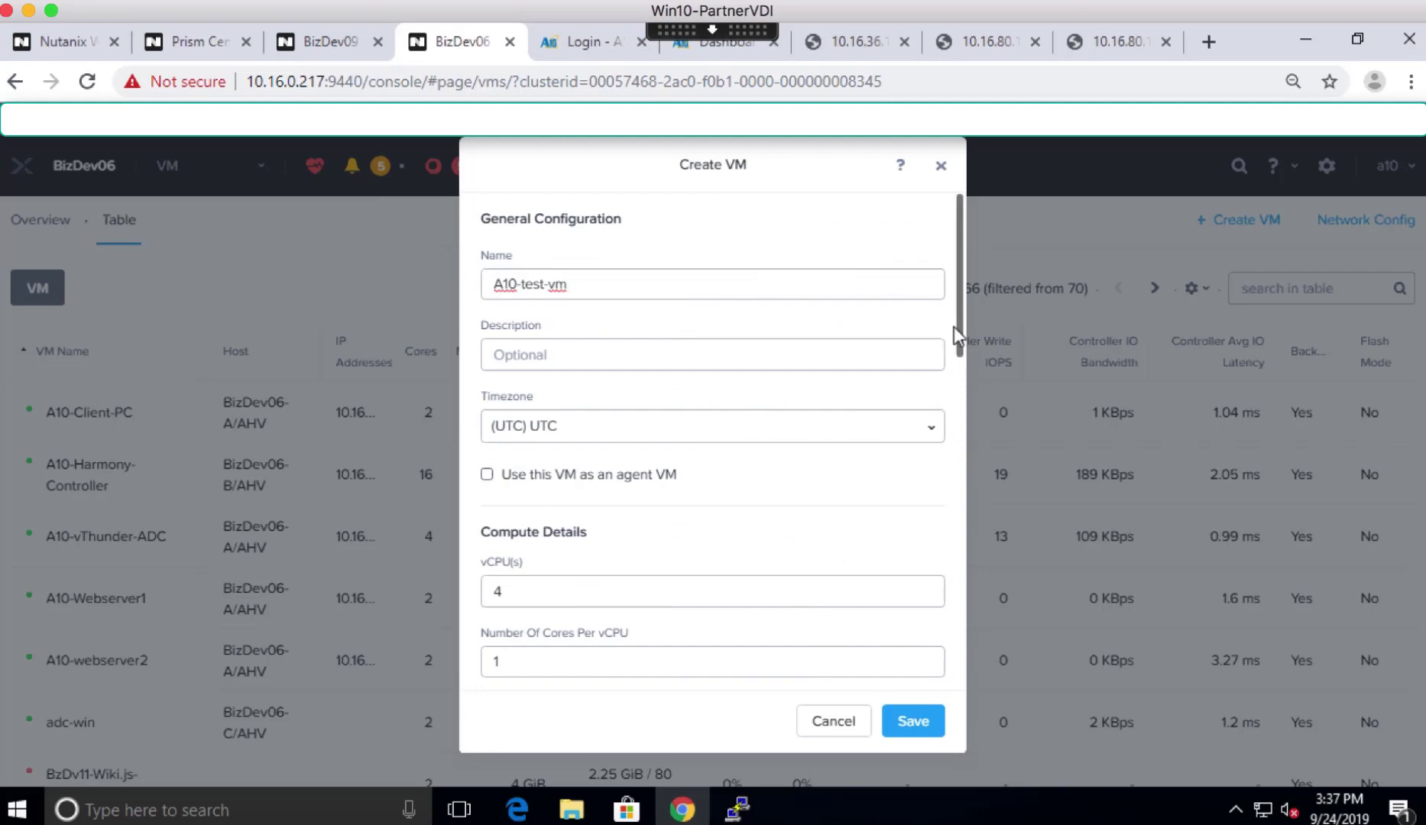
pyautogui.scroll(-3, 955, 382)
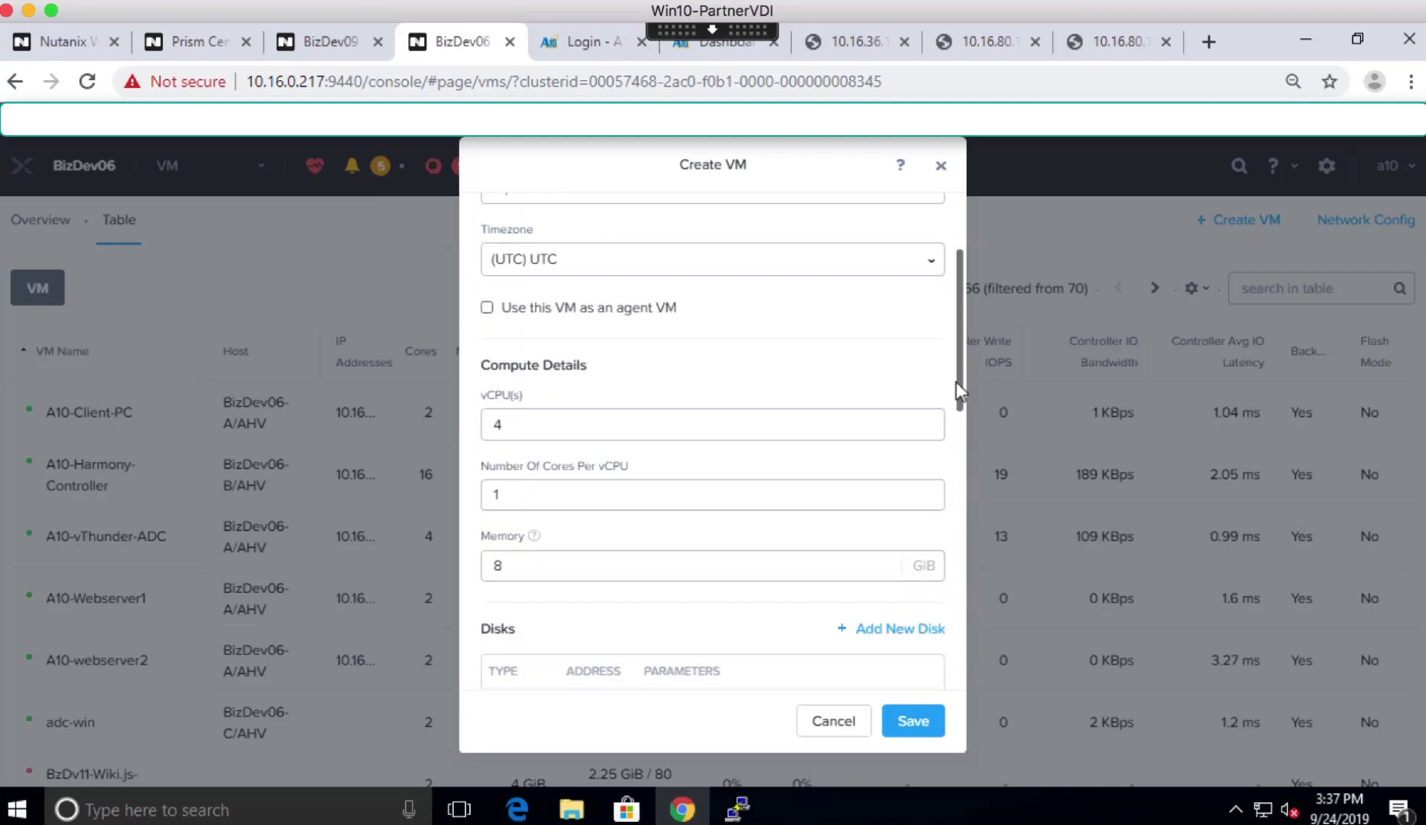
pyautogui.scroll(-5, 951, 466)
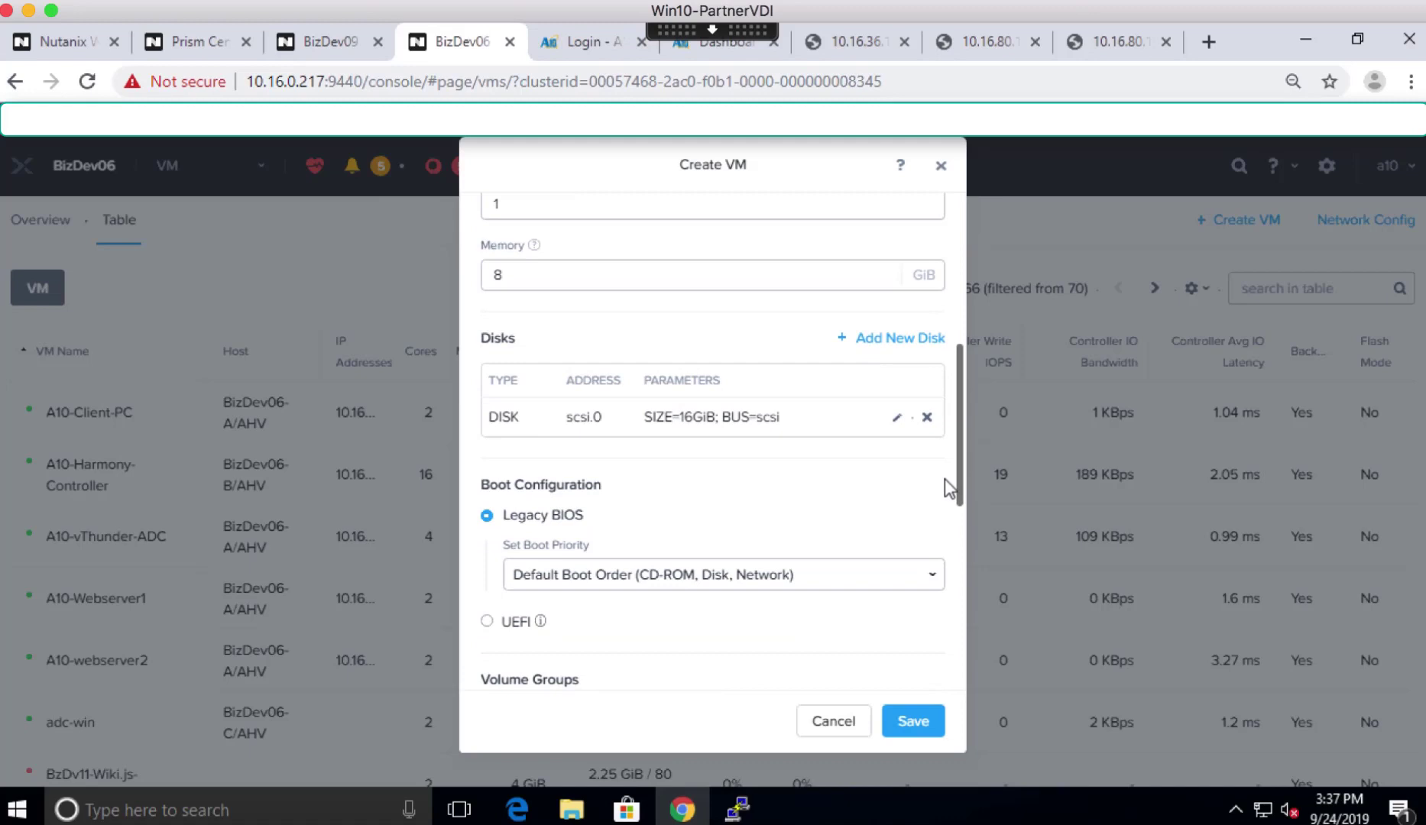
pyautogui.scroll(-3, 944, 489)
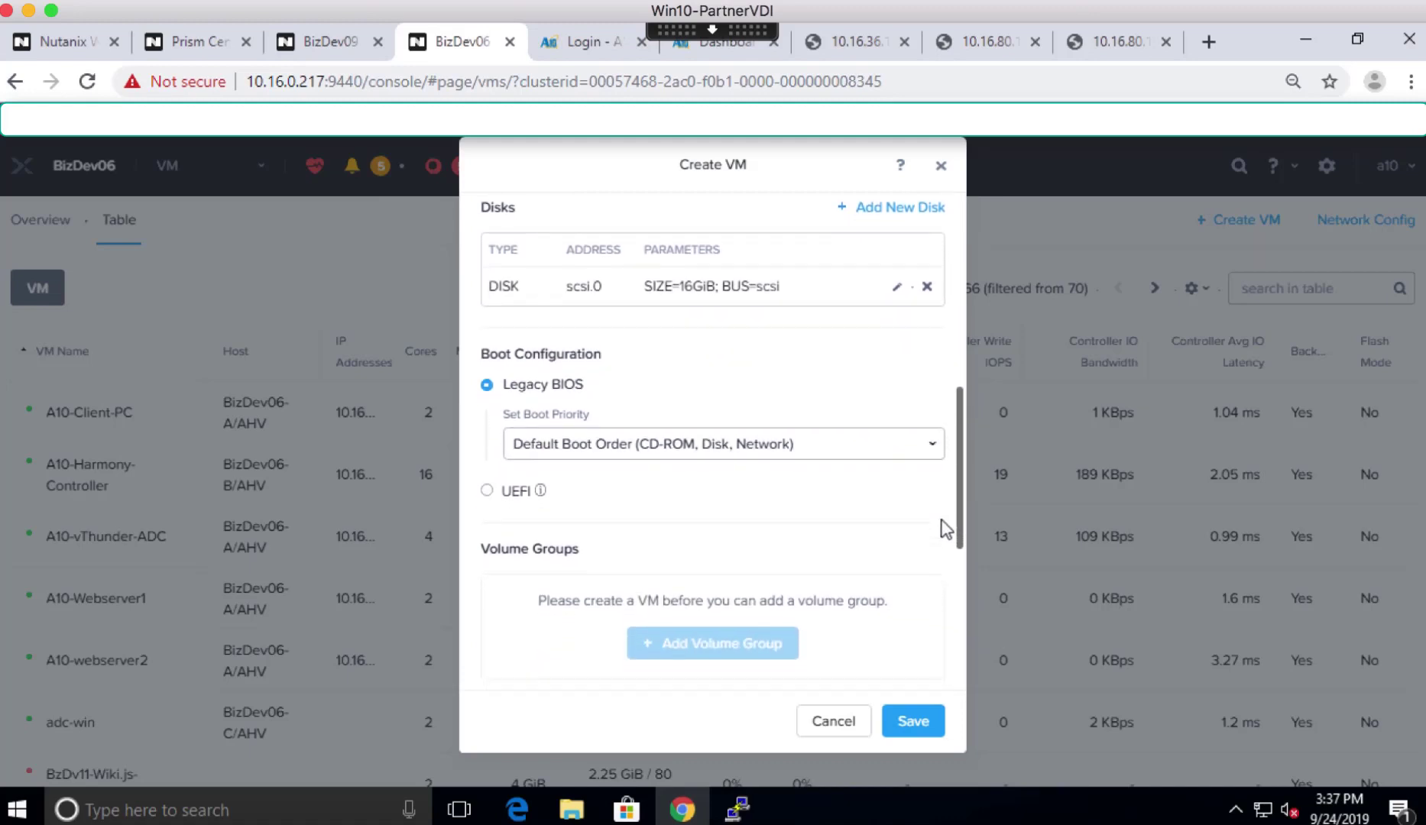
pyautogui.scroll(-5, 944, 562)
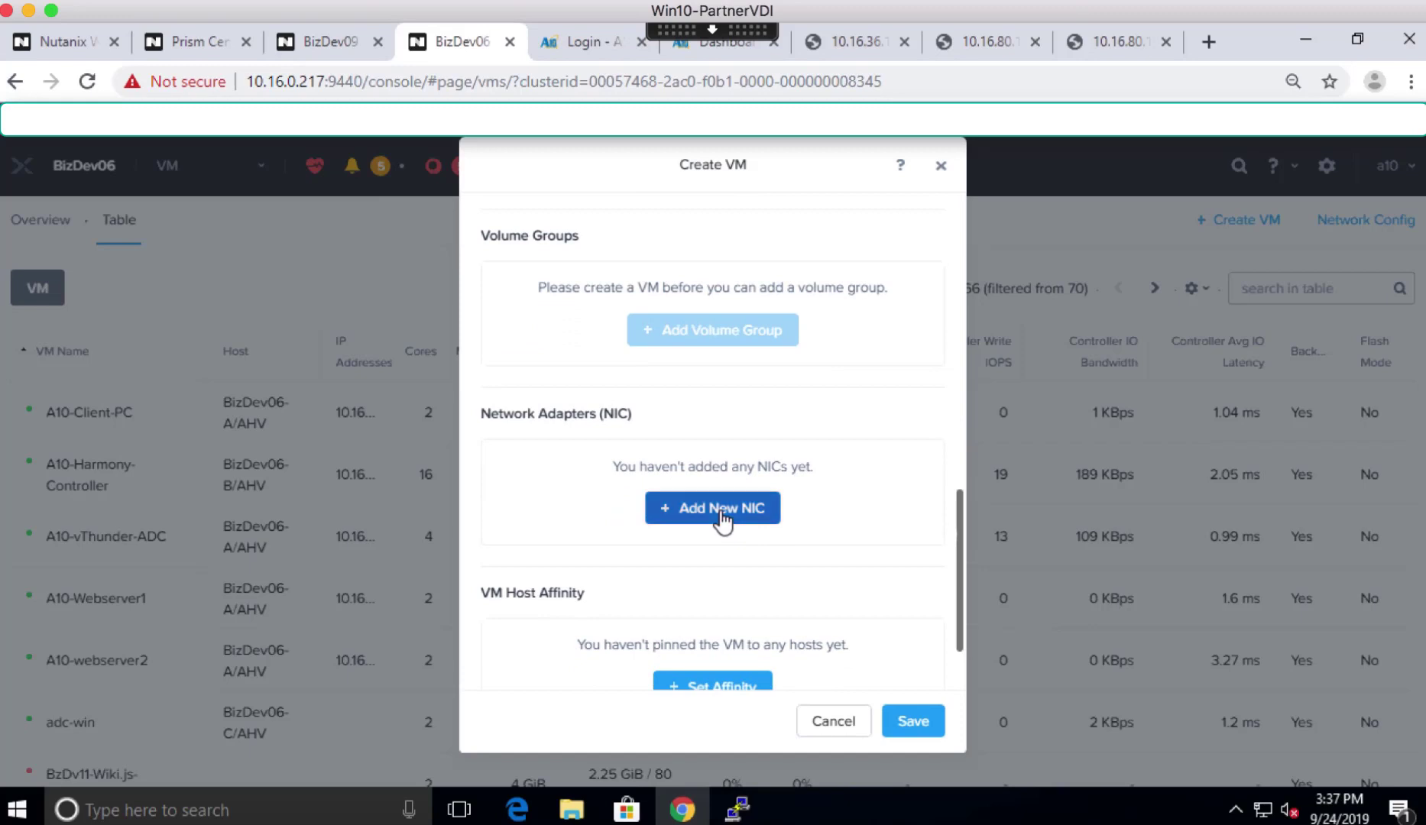
# - Add a first NIC on the NR_INT_STATIC network
pyautogui.click(725, 519)
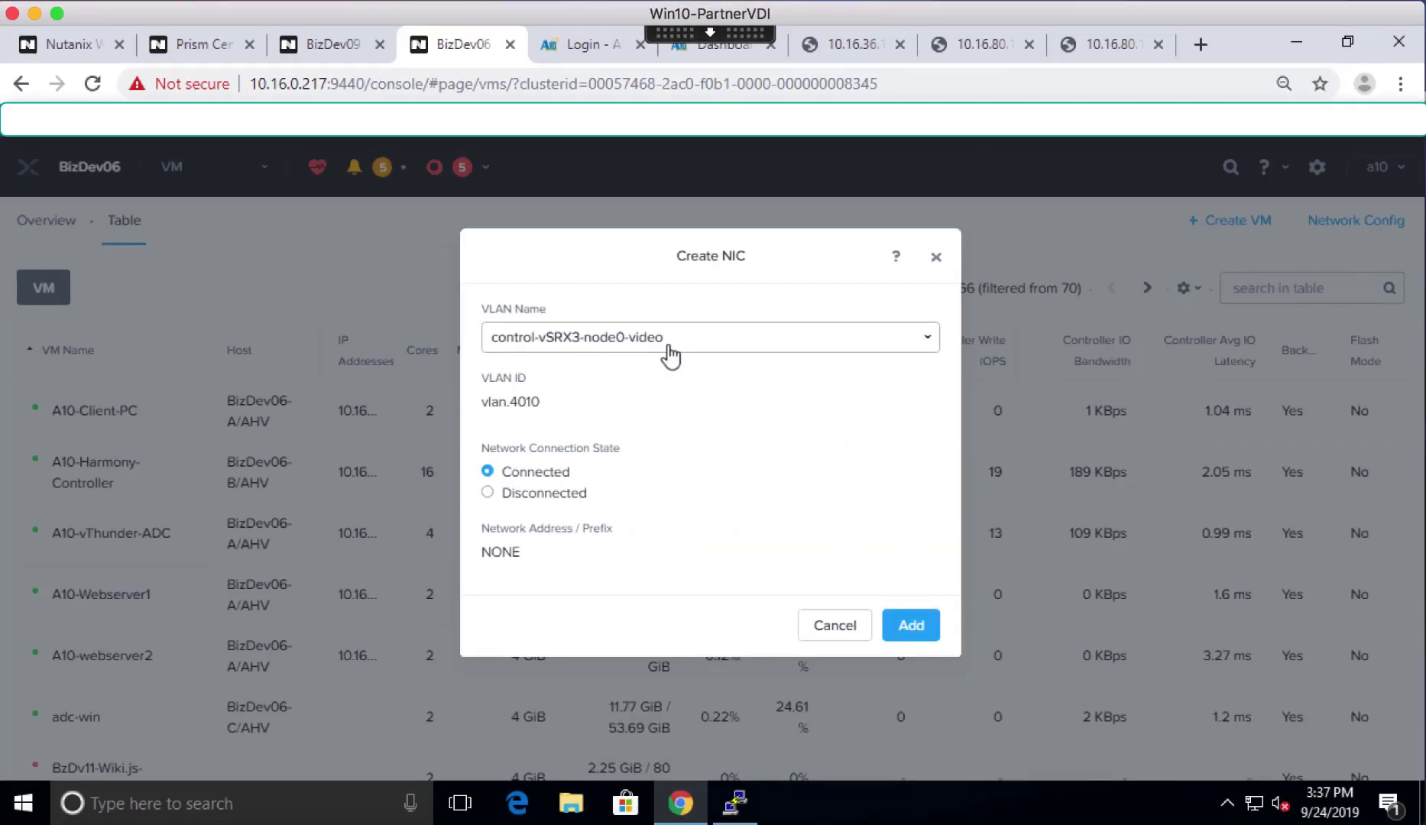
pyautogui.click(669, 354)
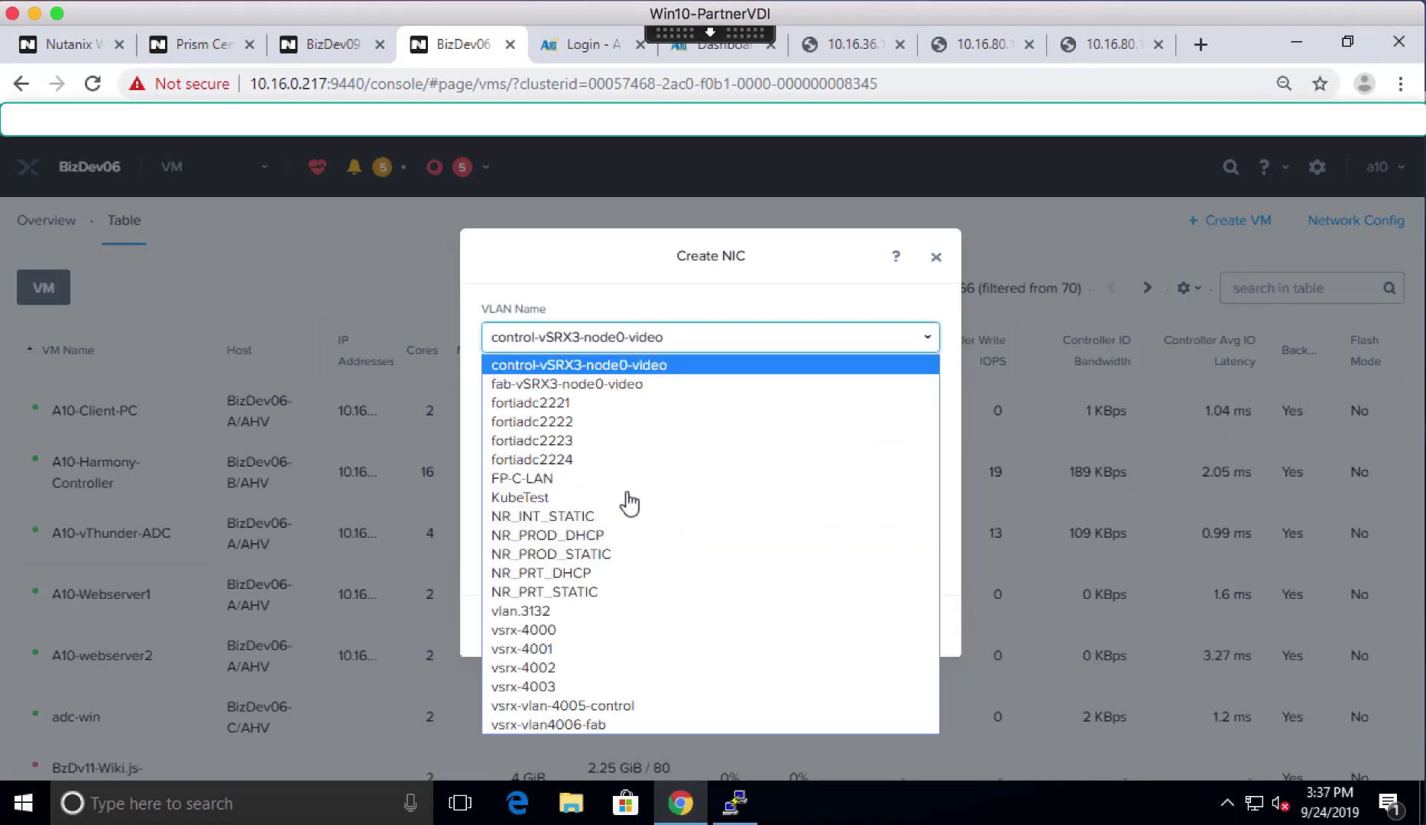
pyautogui.click(598, 517)
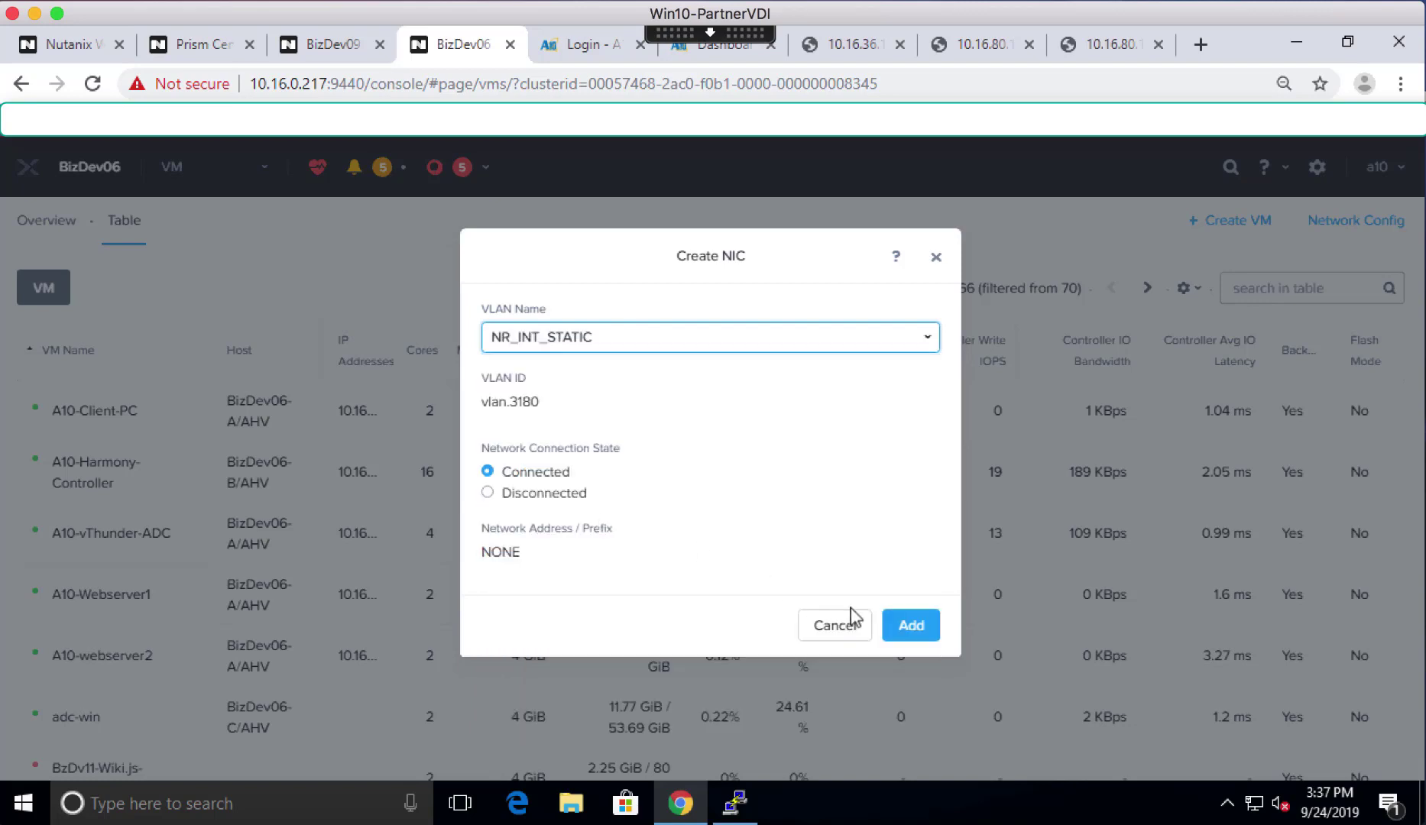
pyautogui.click(913, 624)
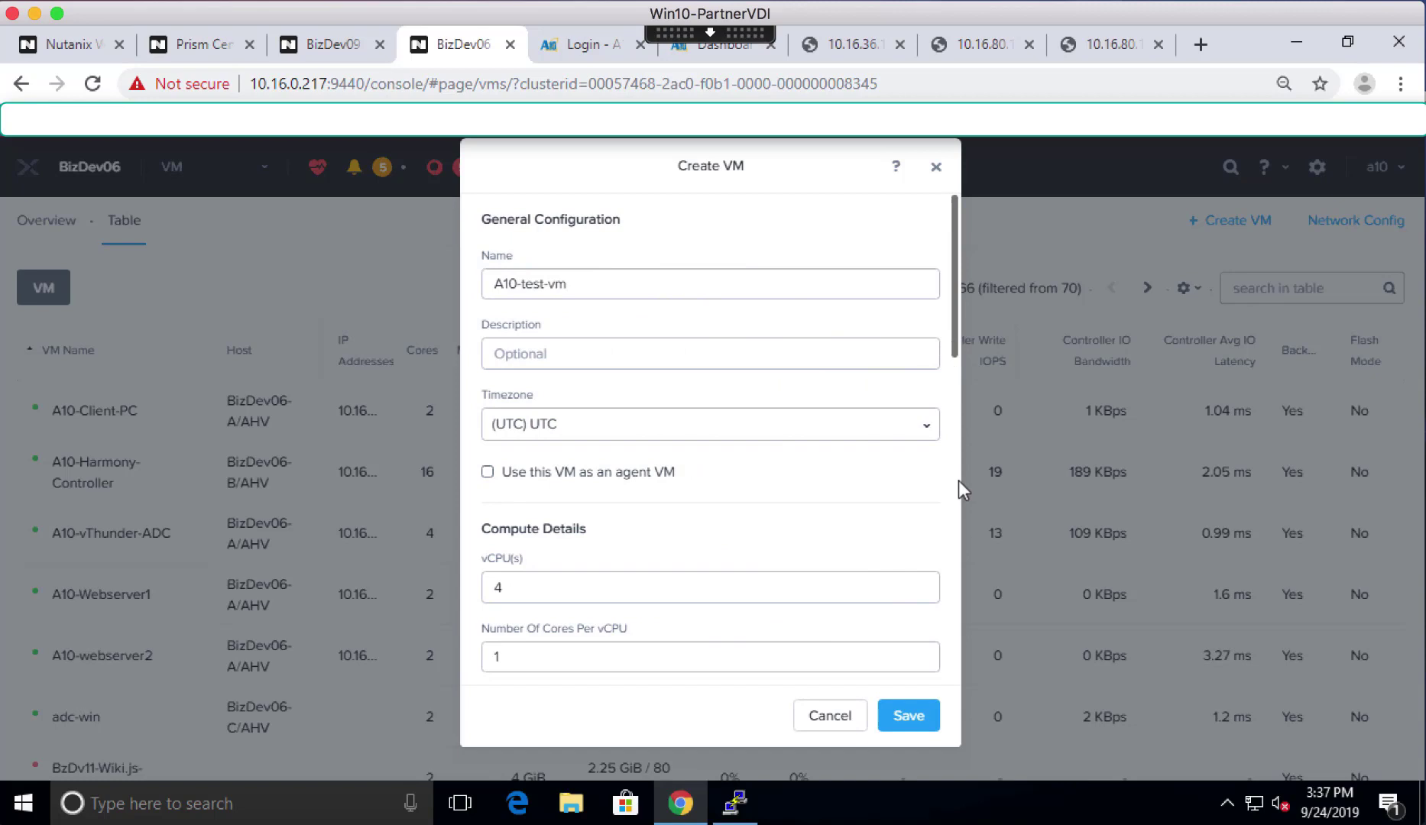
pyautogui.scroll(-6, 958, 480)
pyautogui.scroll(-5, 949, 560)
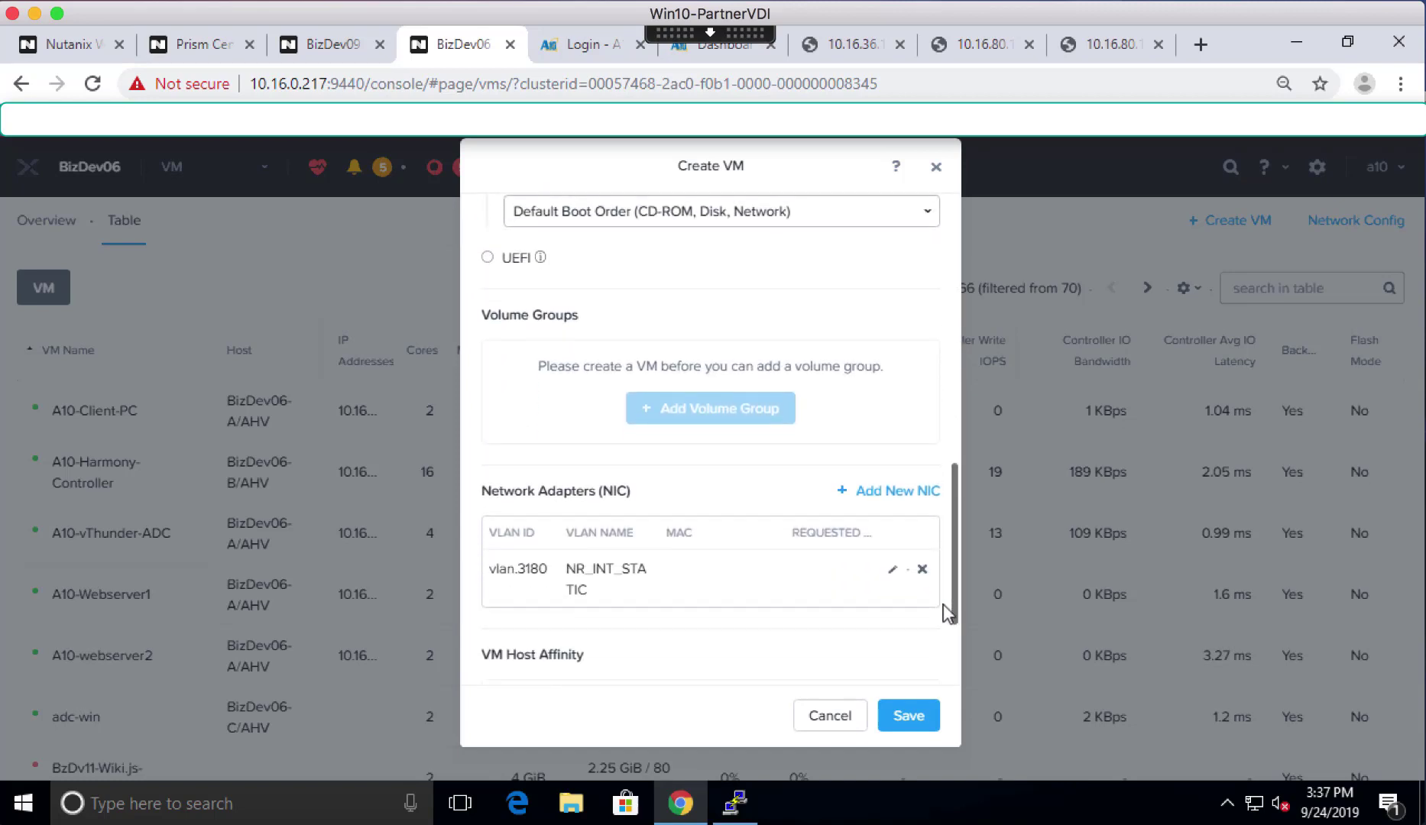
# - Add a second NIC on the NR_PROD_DHCP network
pyautogui.click(894, 489)
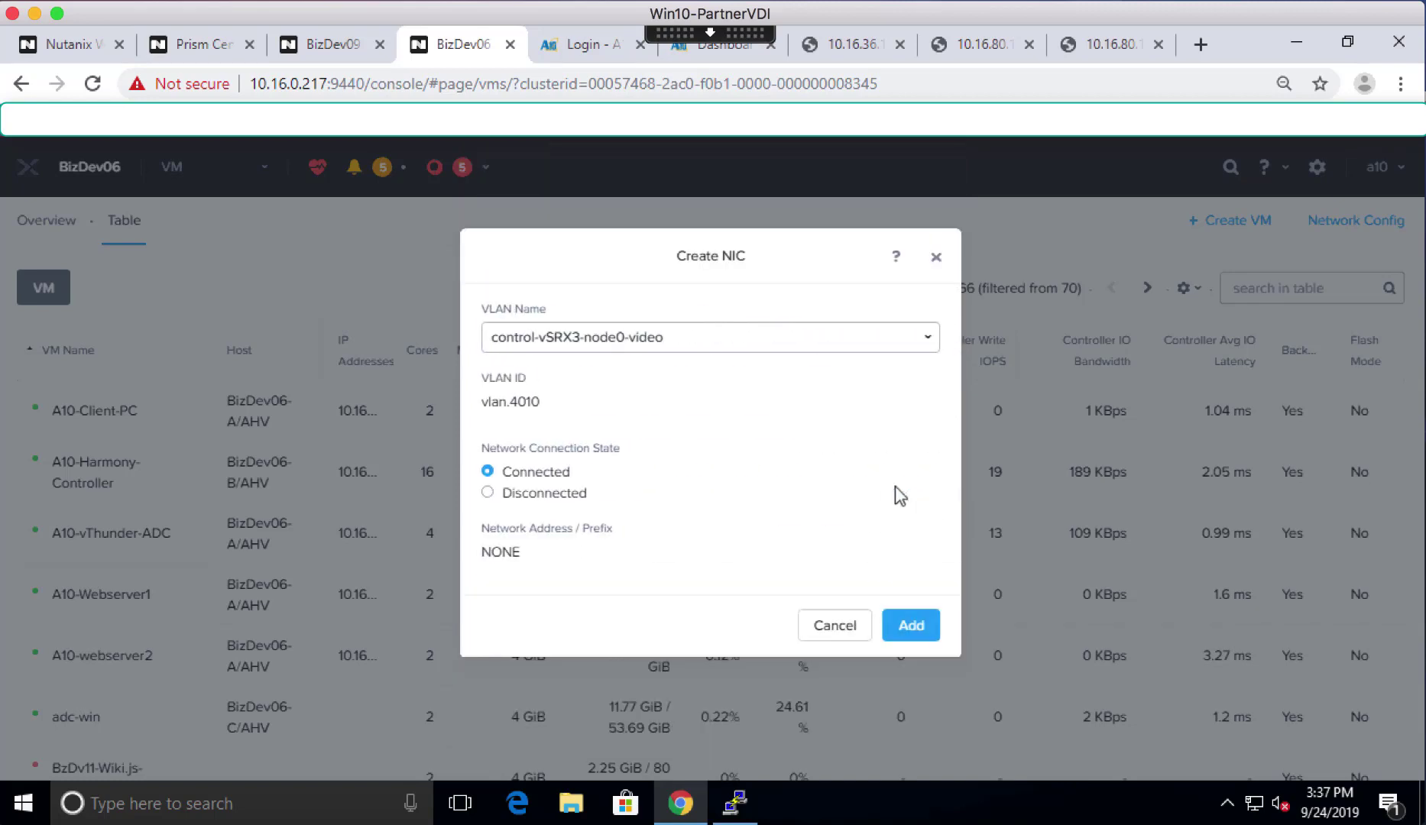
pyautogui.click(565, 337)
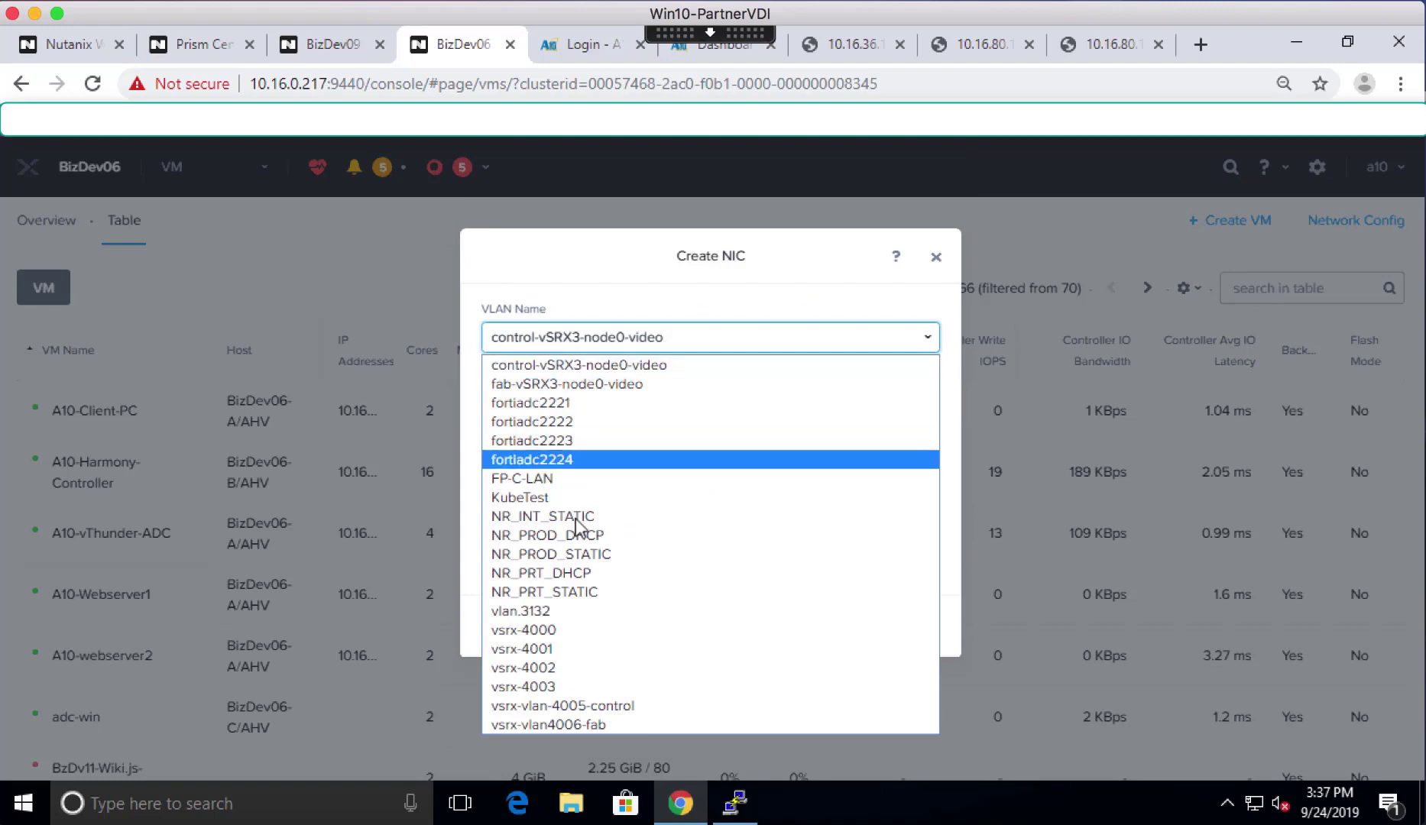
pyautogui.click(575, 539)
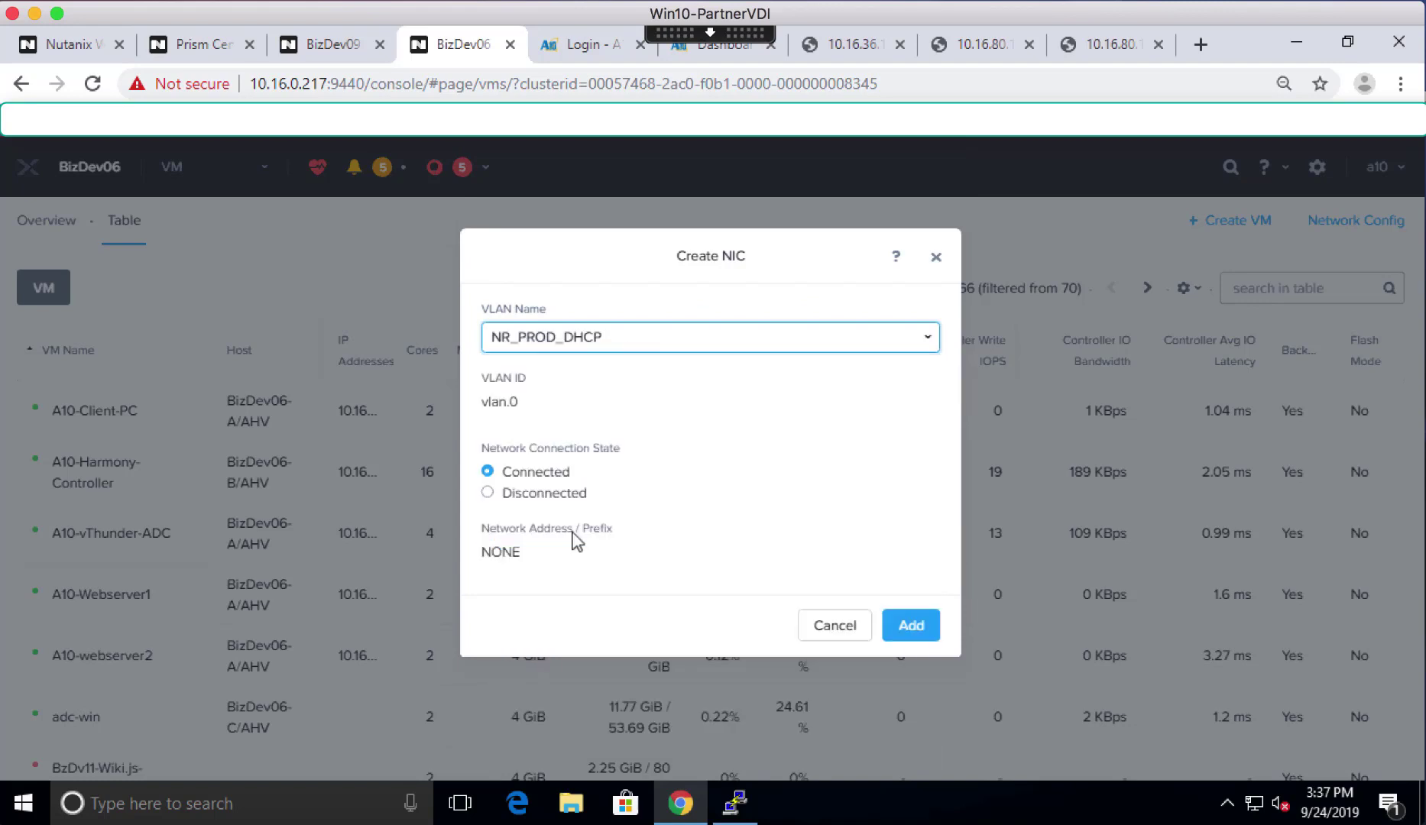
pyautogui.click(921, 637)
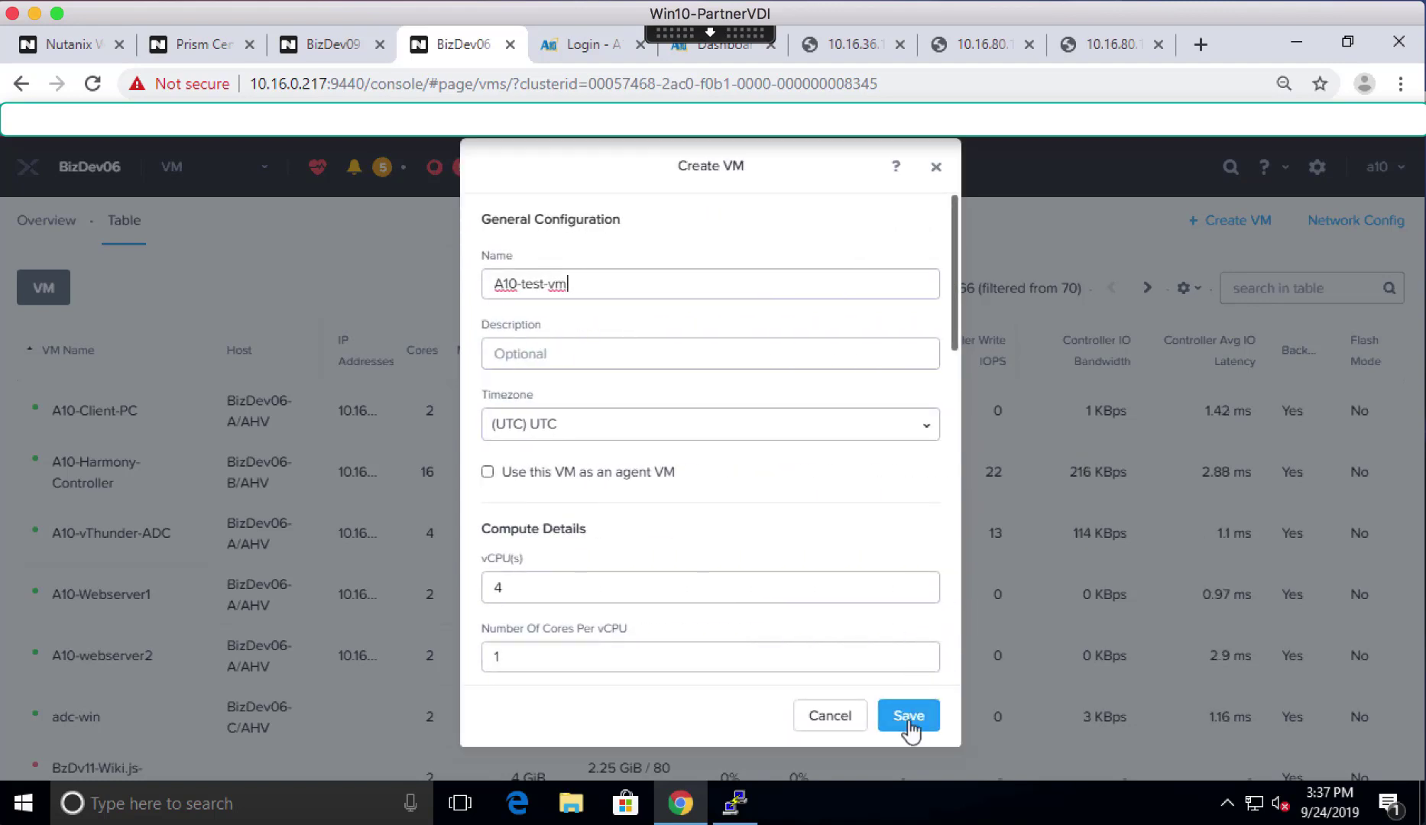
pyautogui.moveTo(954, 322); pyautogui.dragTo(955, 585)
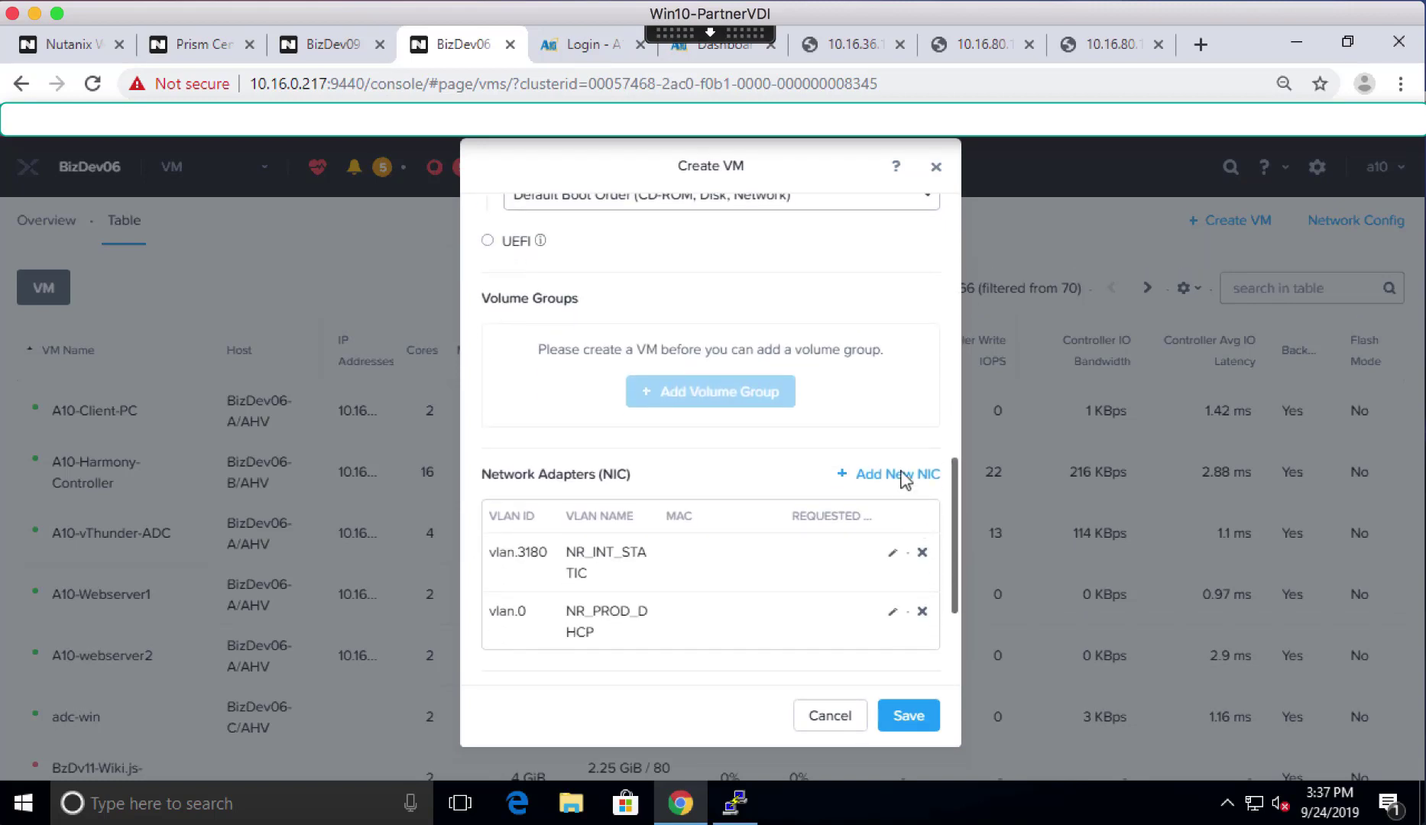
# - Add a third NIC on the NR_PROD_STATIC network
pyautogui.click(898, 478)
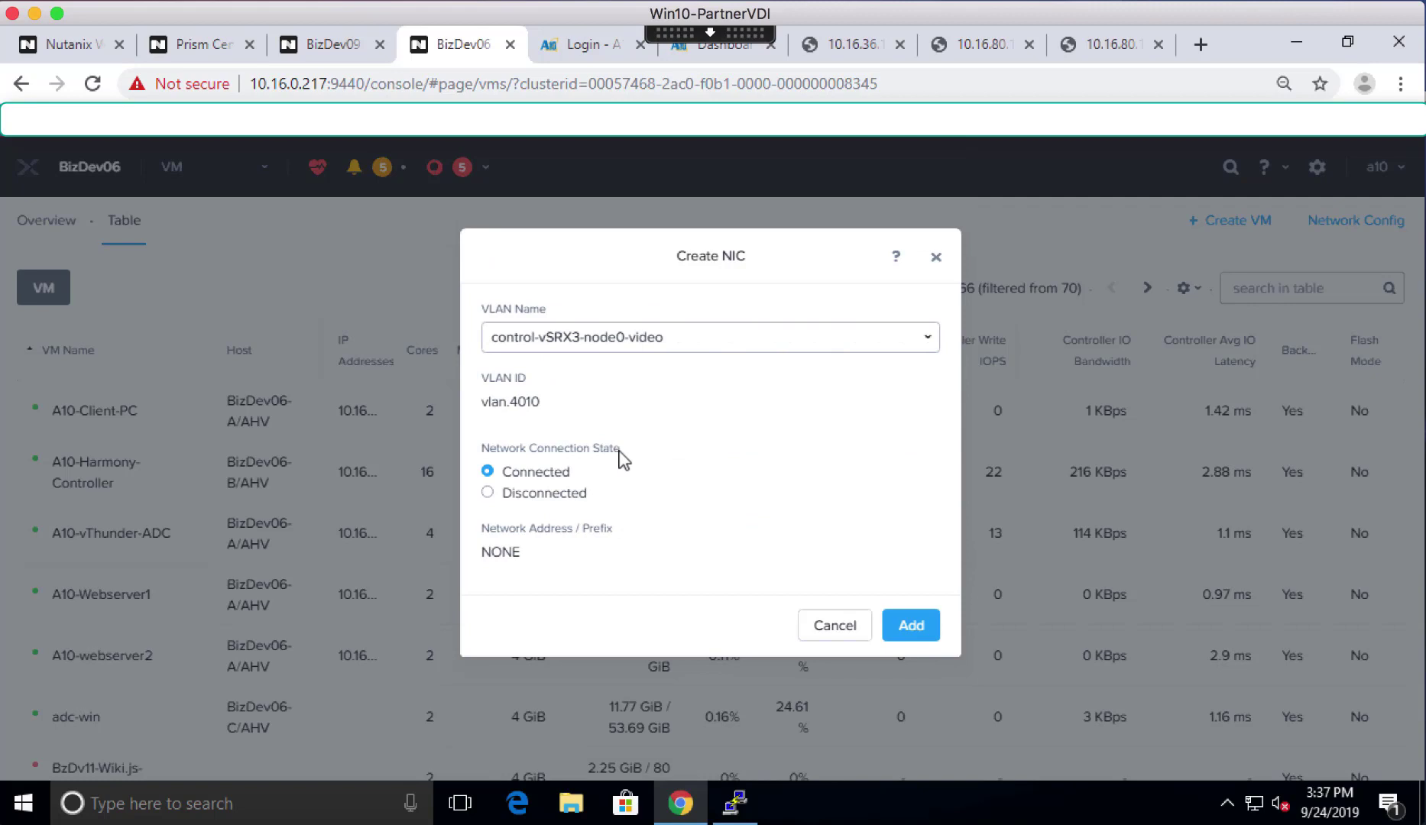
pyautogui.click(592, 340)
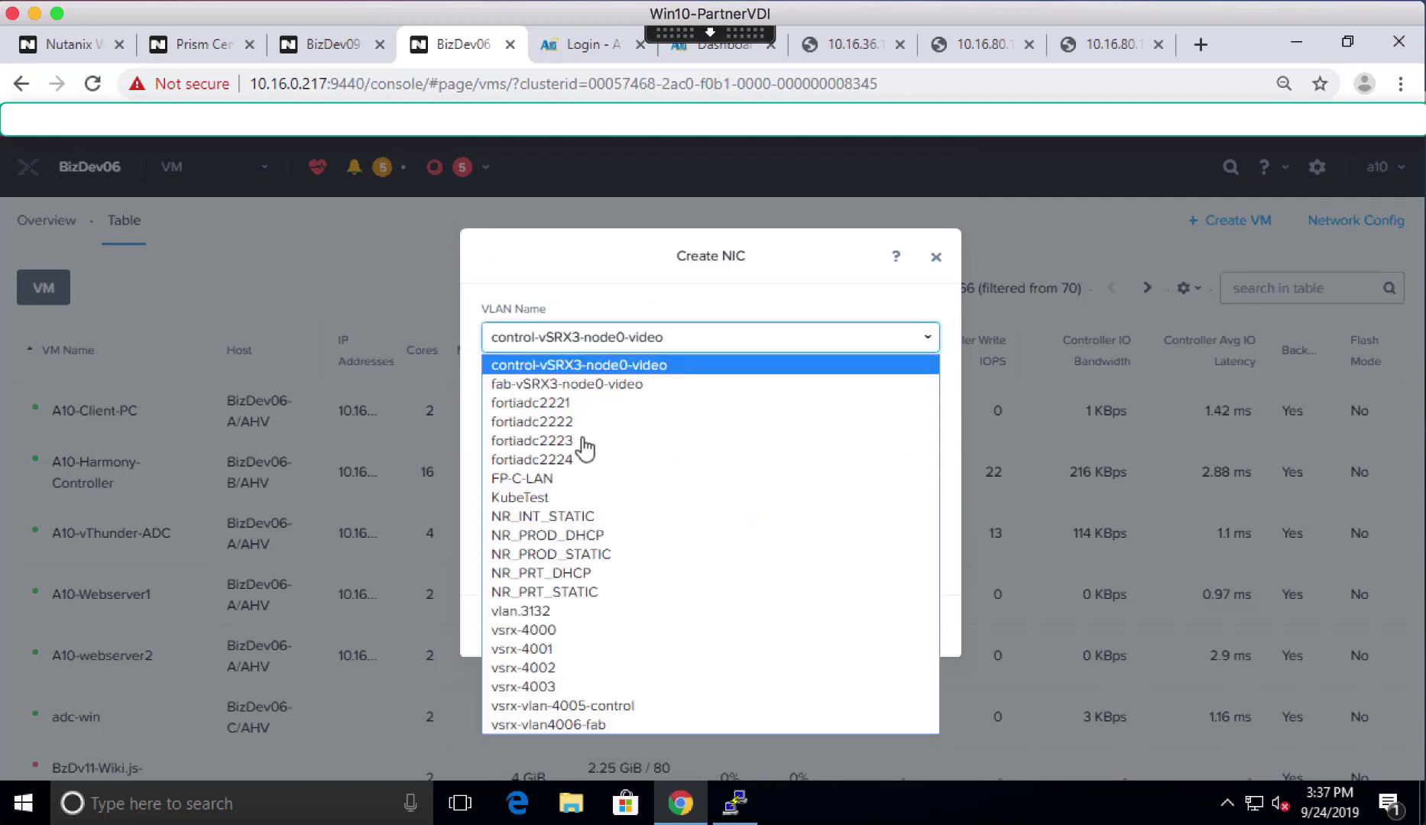
pyautogui.click(570, 555)
pyautogui.click(910, 625)
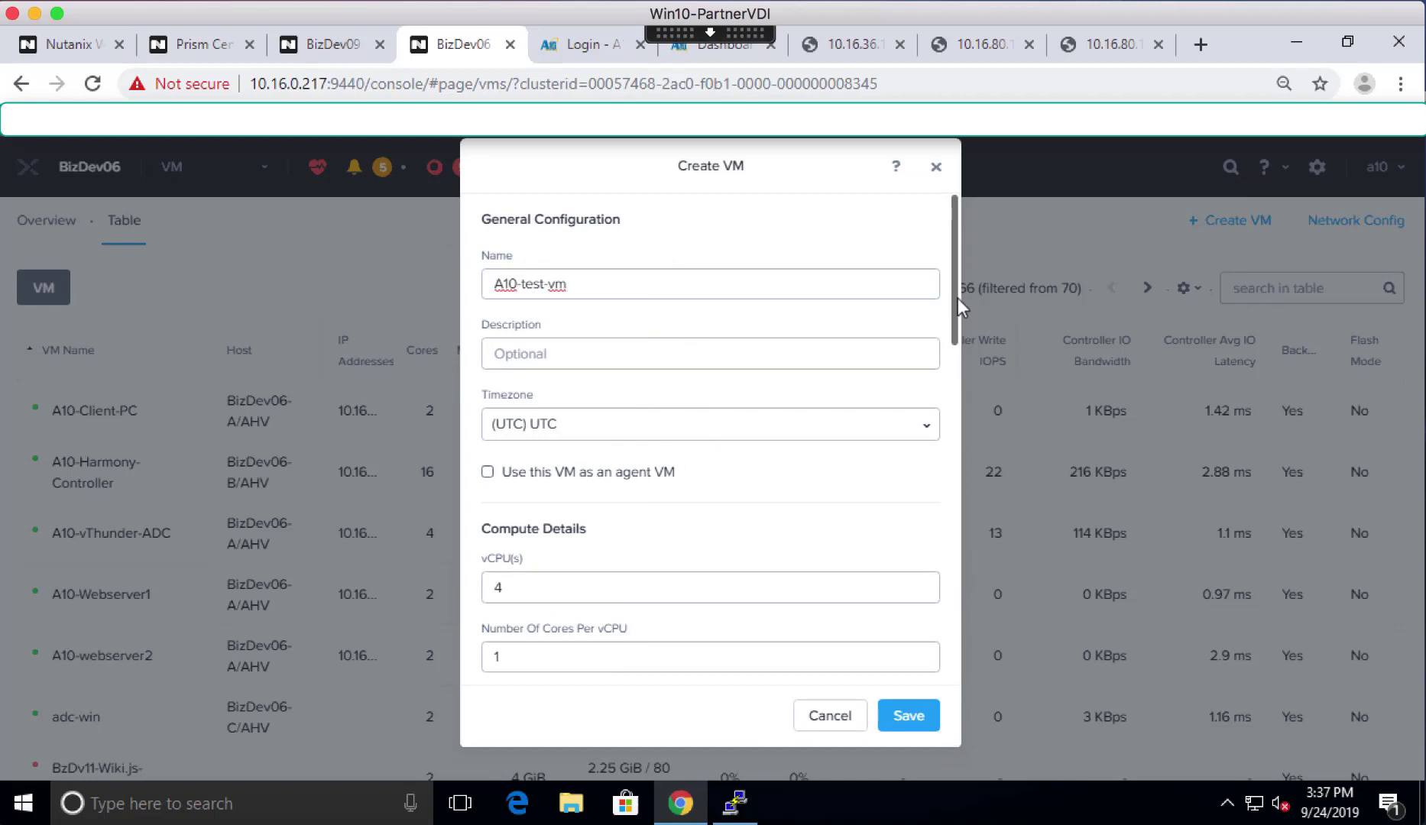
pyautogui.moveTo(958, 298); pyautogui.dragTo(948, 535)
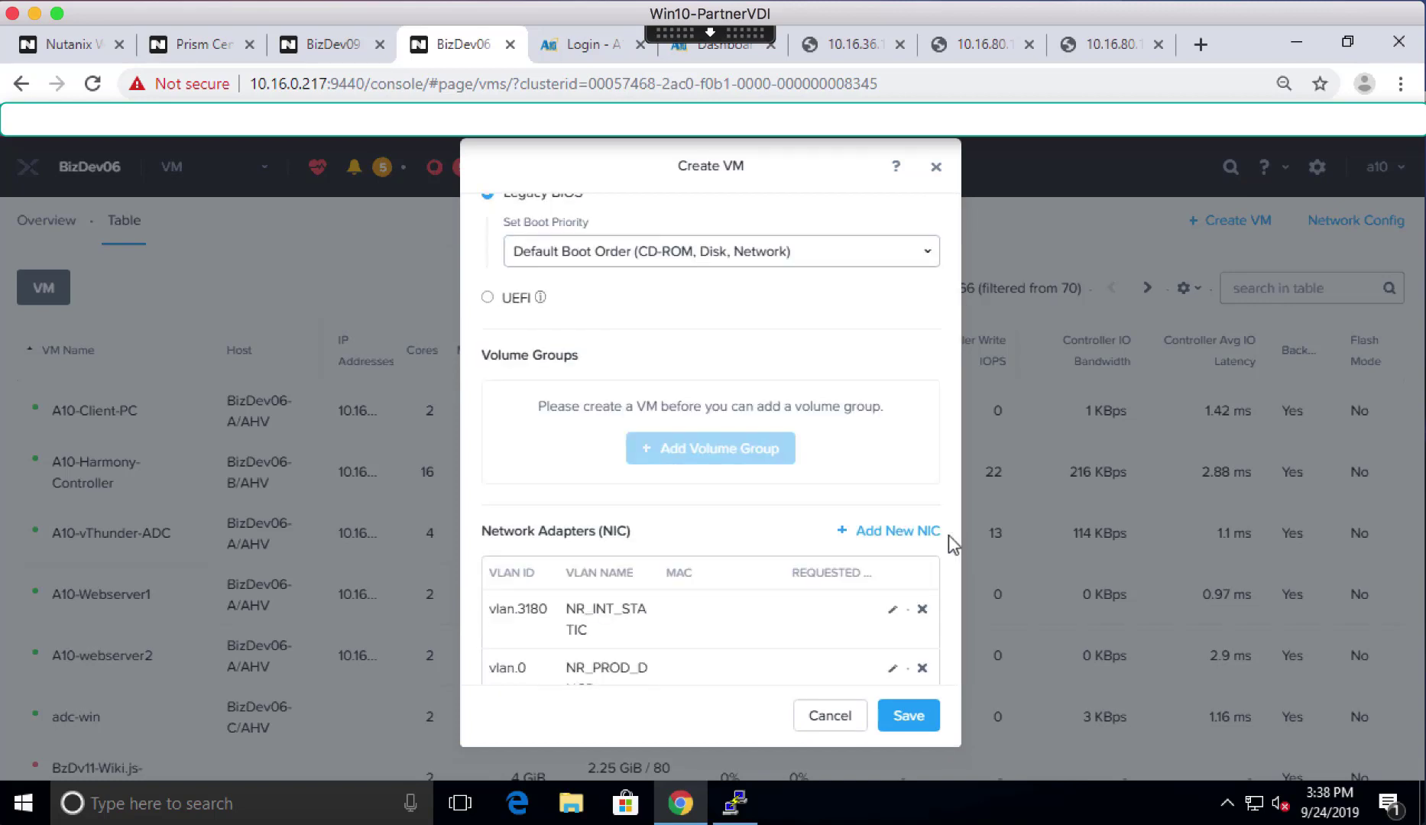
pyautogui.scroll(-3, 943, 588)
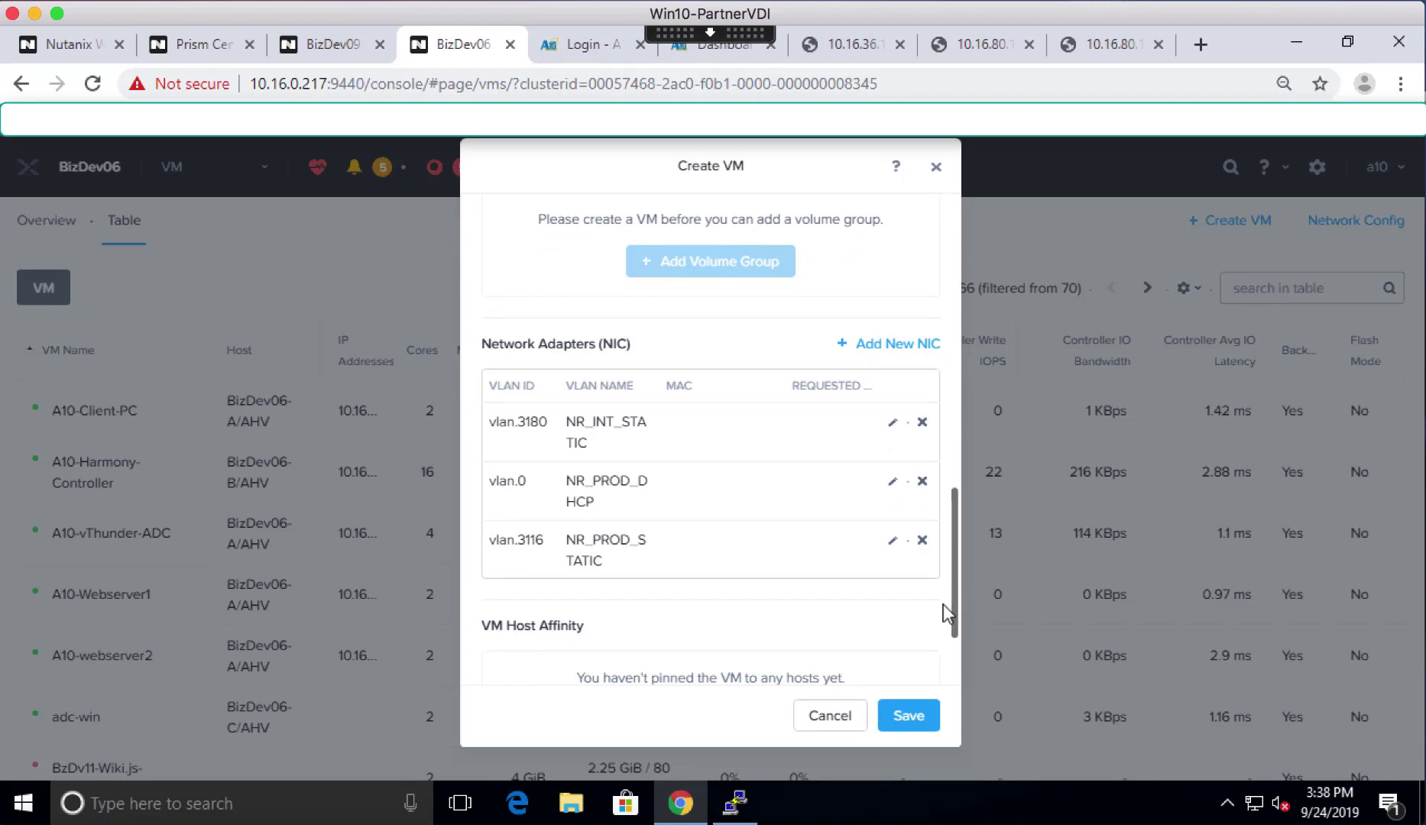
# - Set host affinity to BizDev06-A, BizDev06-B and BizDev06-C, then save the A10-test-vm VM
pyautogui.scroll(-3, 942, 605)
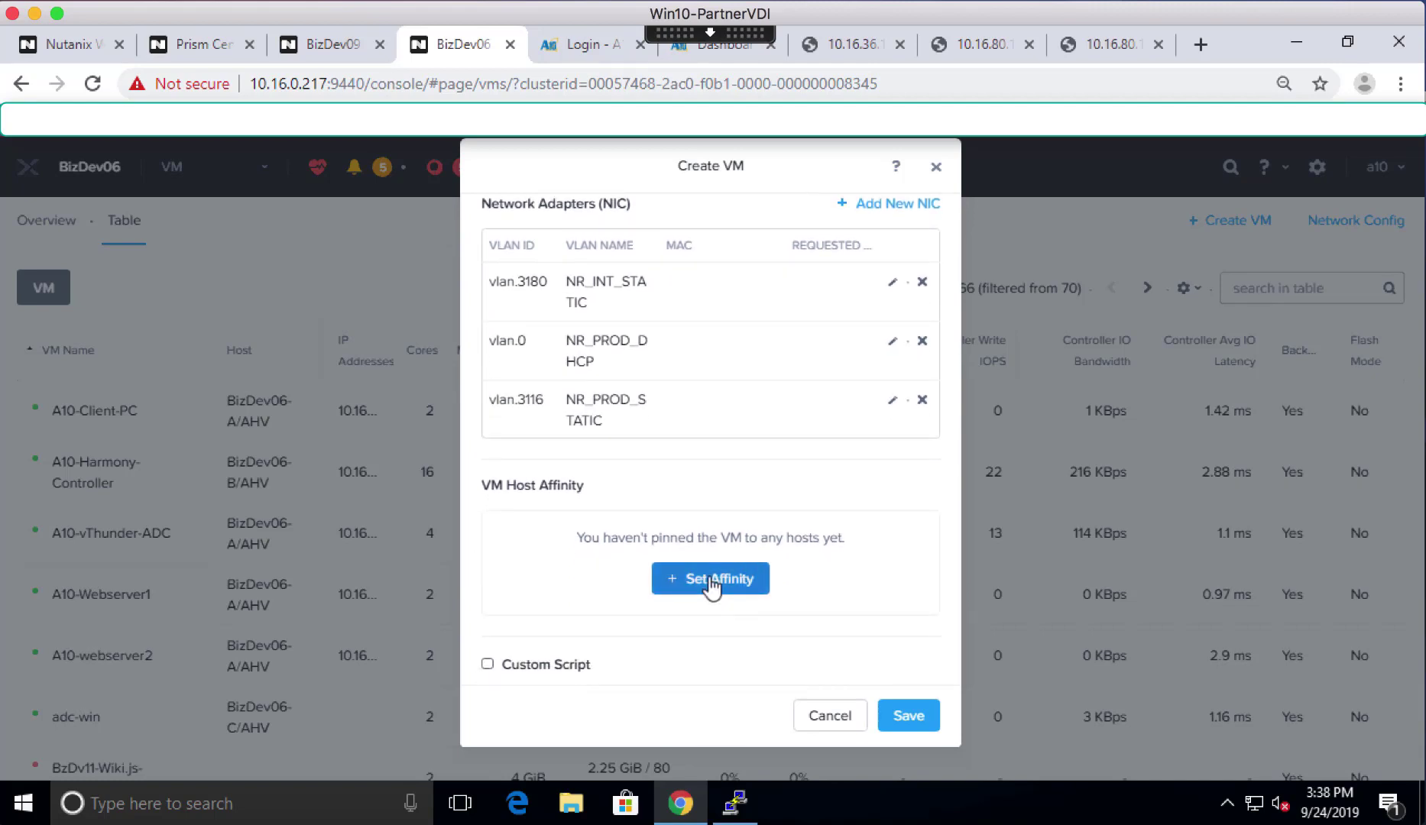
pyautogui.click(710, 583)
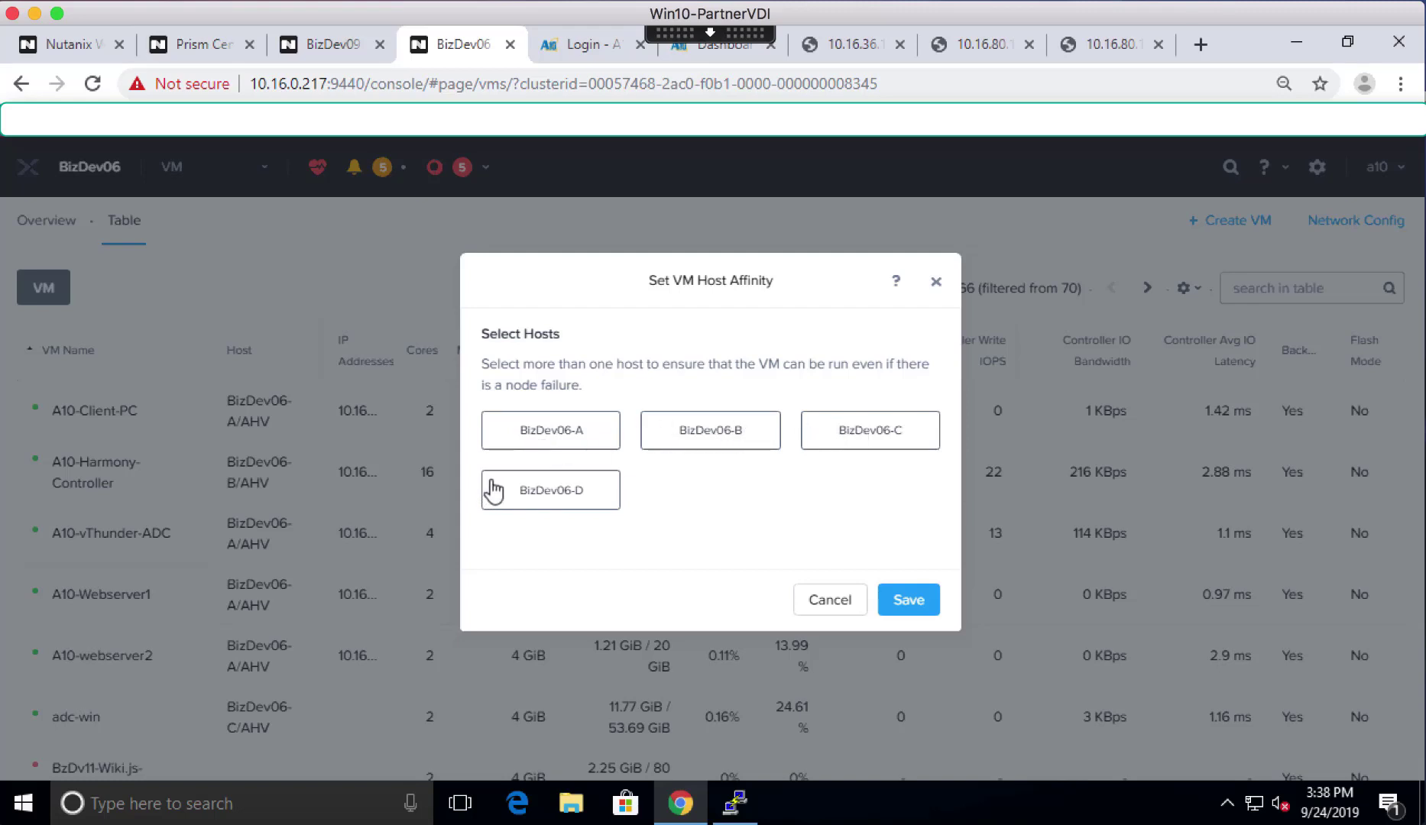
pyautogui.click(548, 433)
pyautogui.click(657, 432)
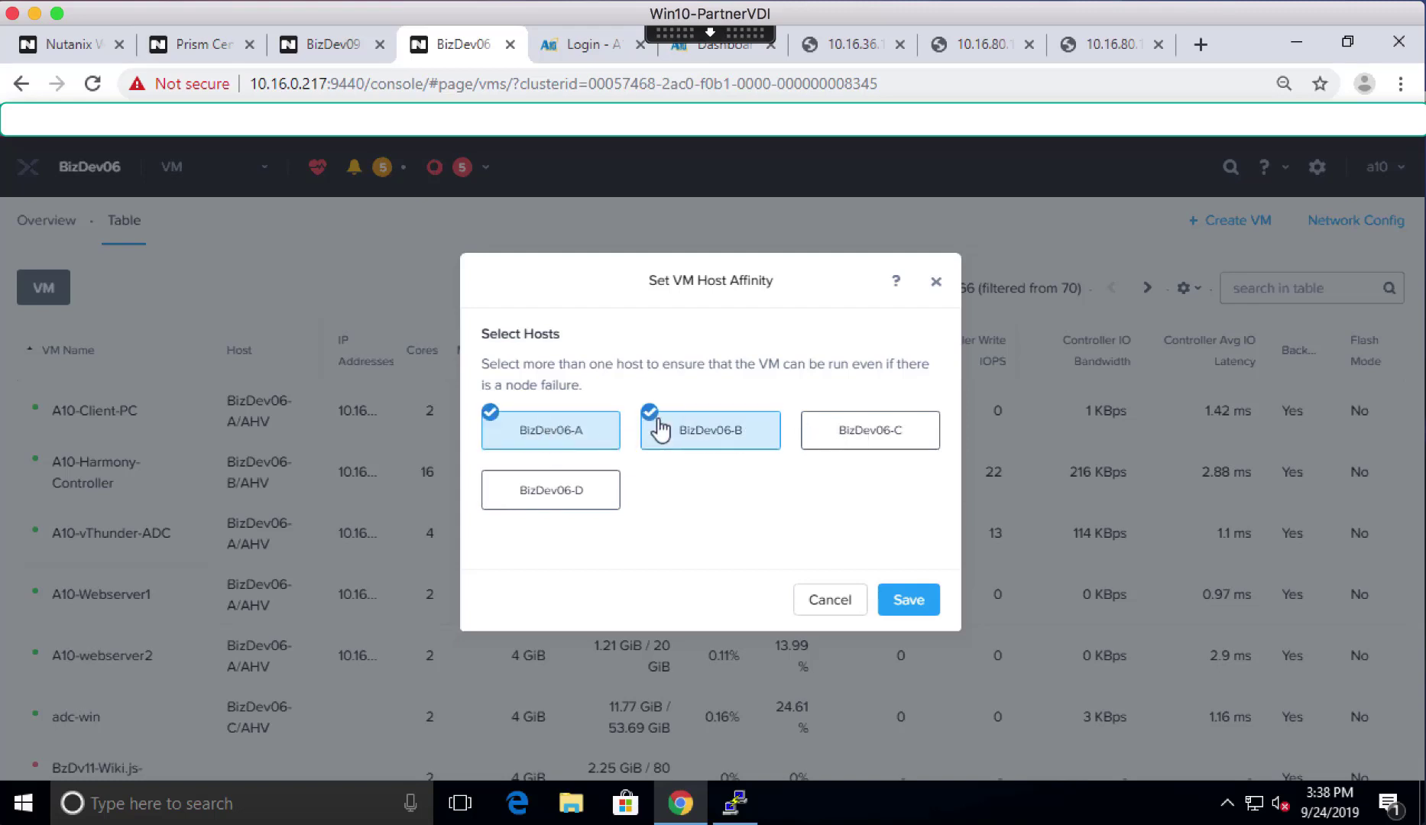
pyautogui.click(821, 432)
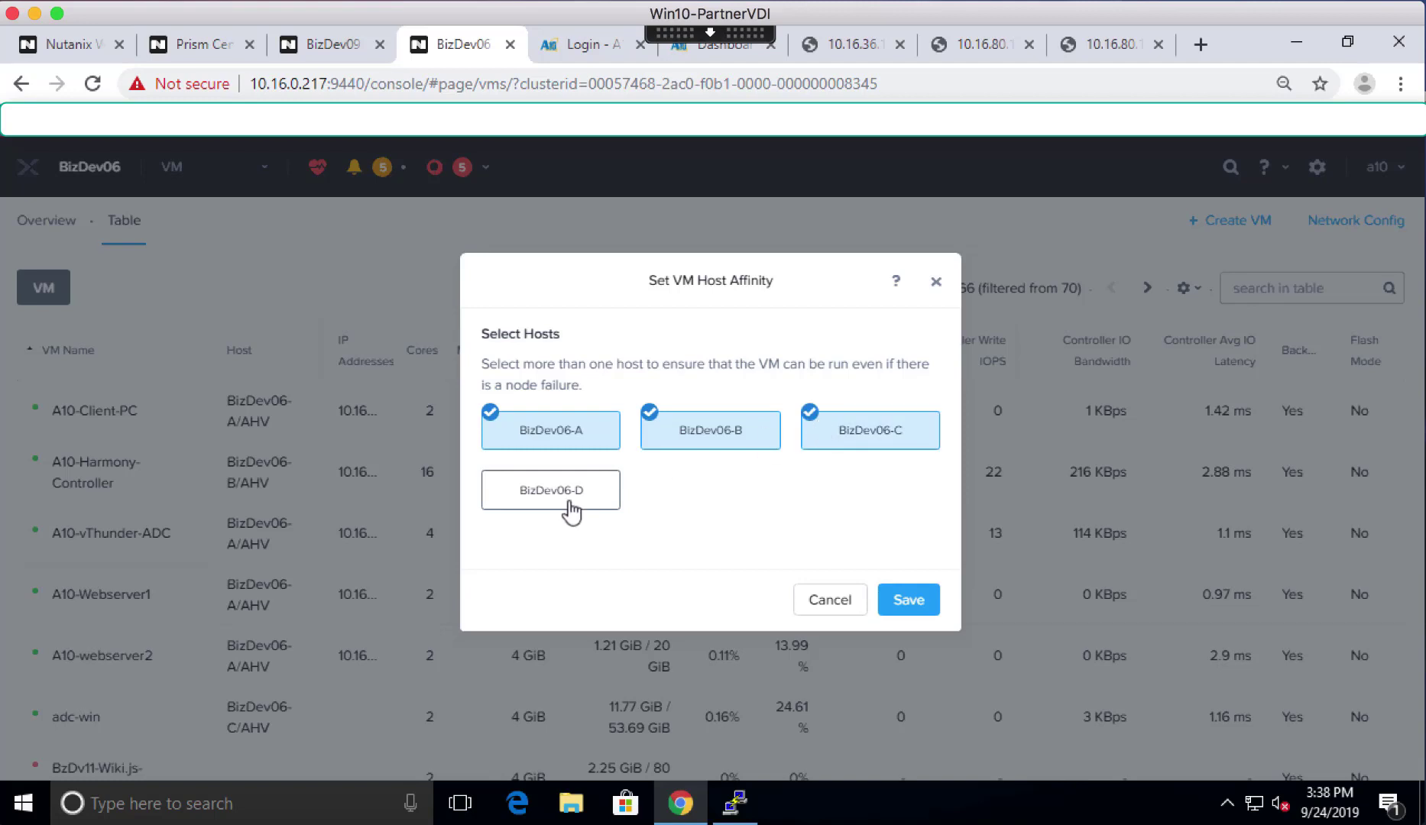
pyautogui.click(916, 600)
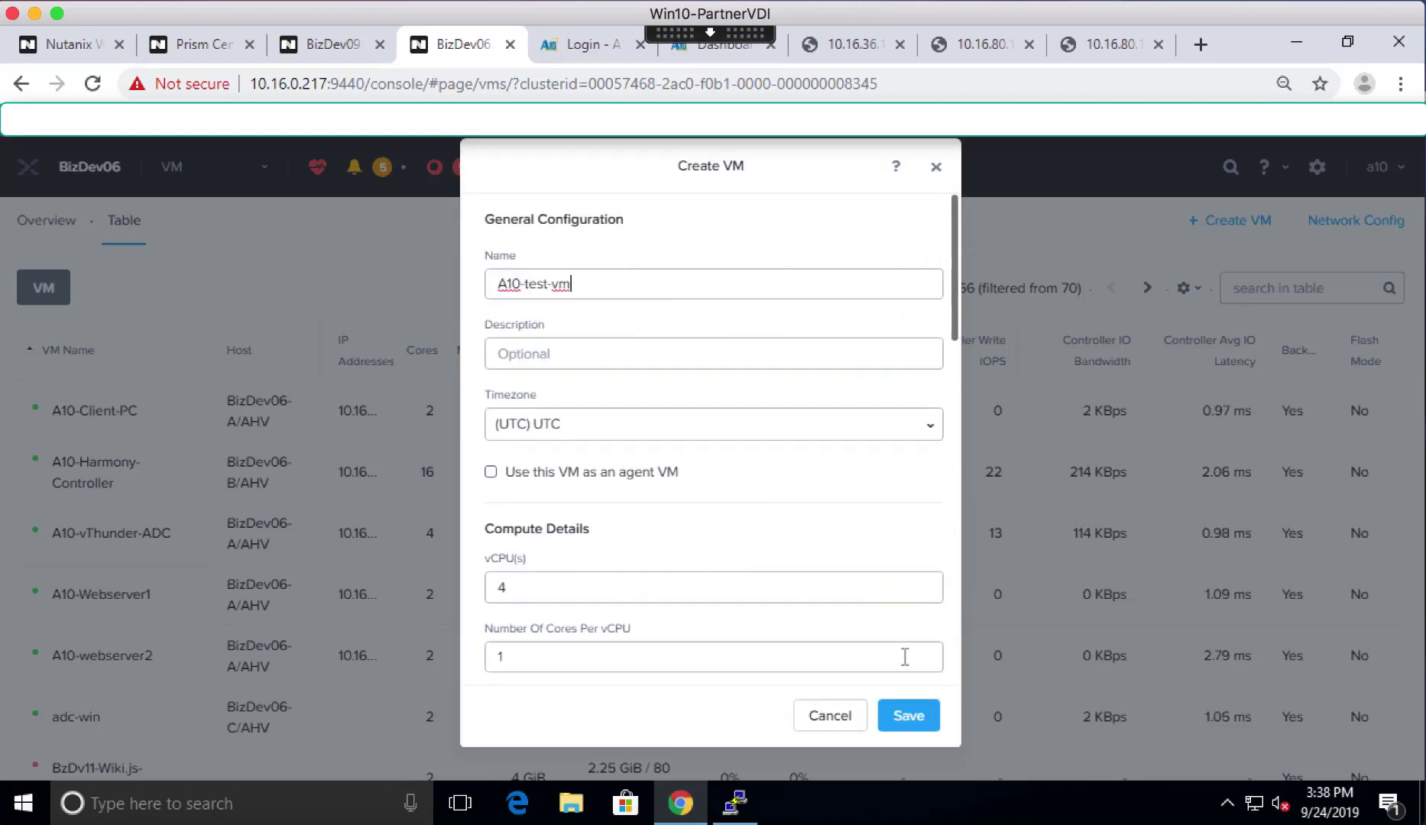
pyautogui.click(902, 718)
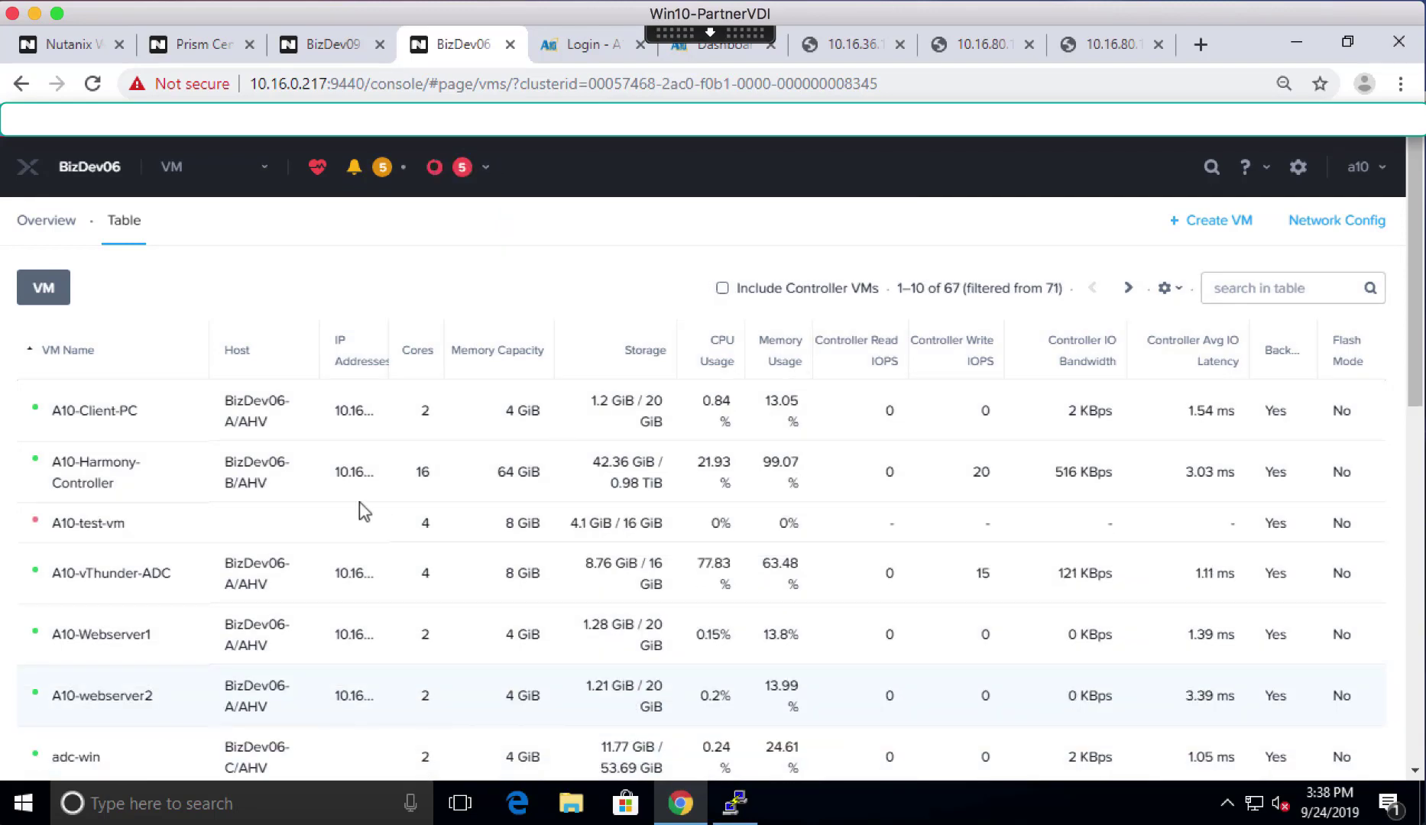
# - Power on A10-test-vm and check its console reaches the vThunder login
pyautogui.click(89, 525)
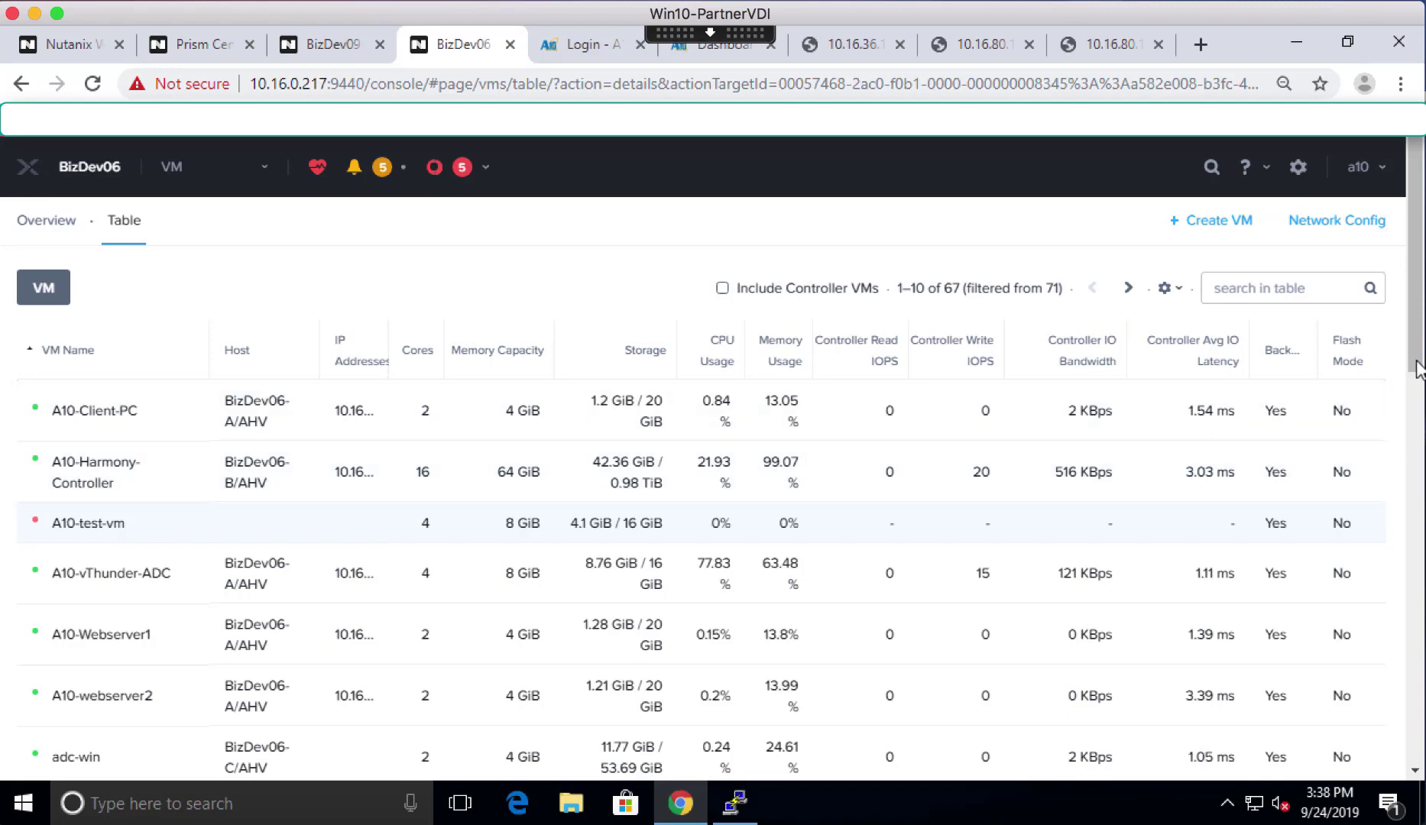
pyautogui.scroll(-1, 1415, 496)
pyautogui.scroll(-7, 1415, 500)
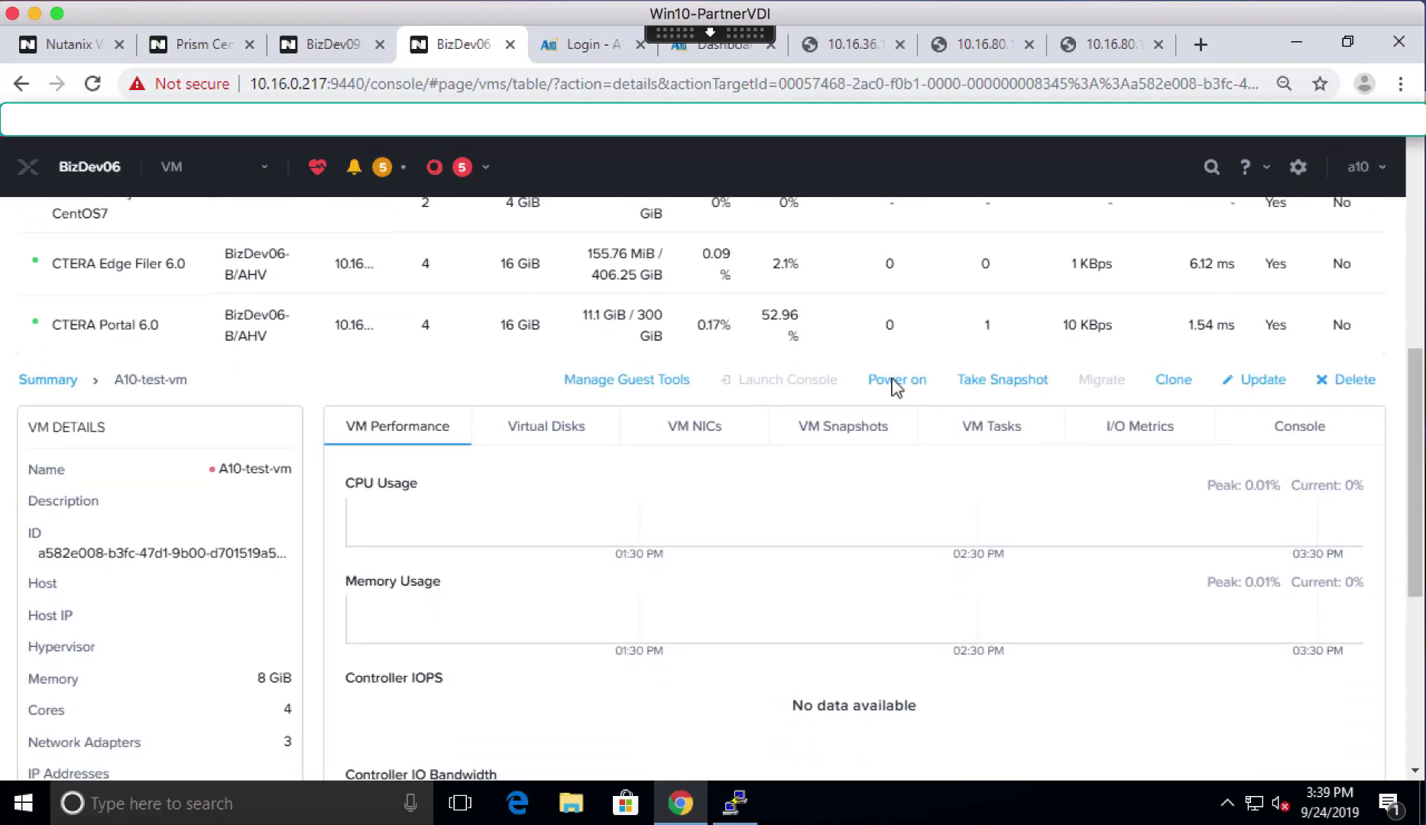
pyautogui.click(893, 381)
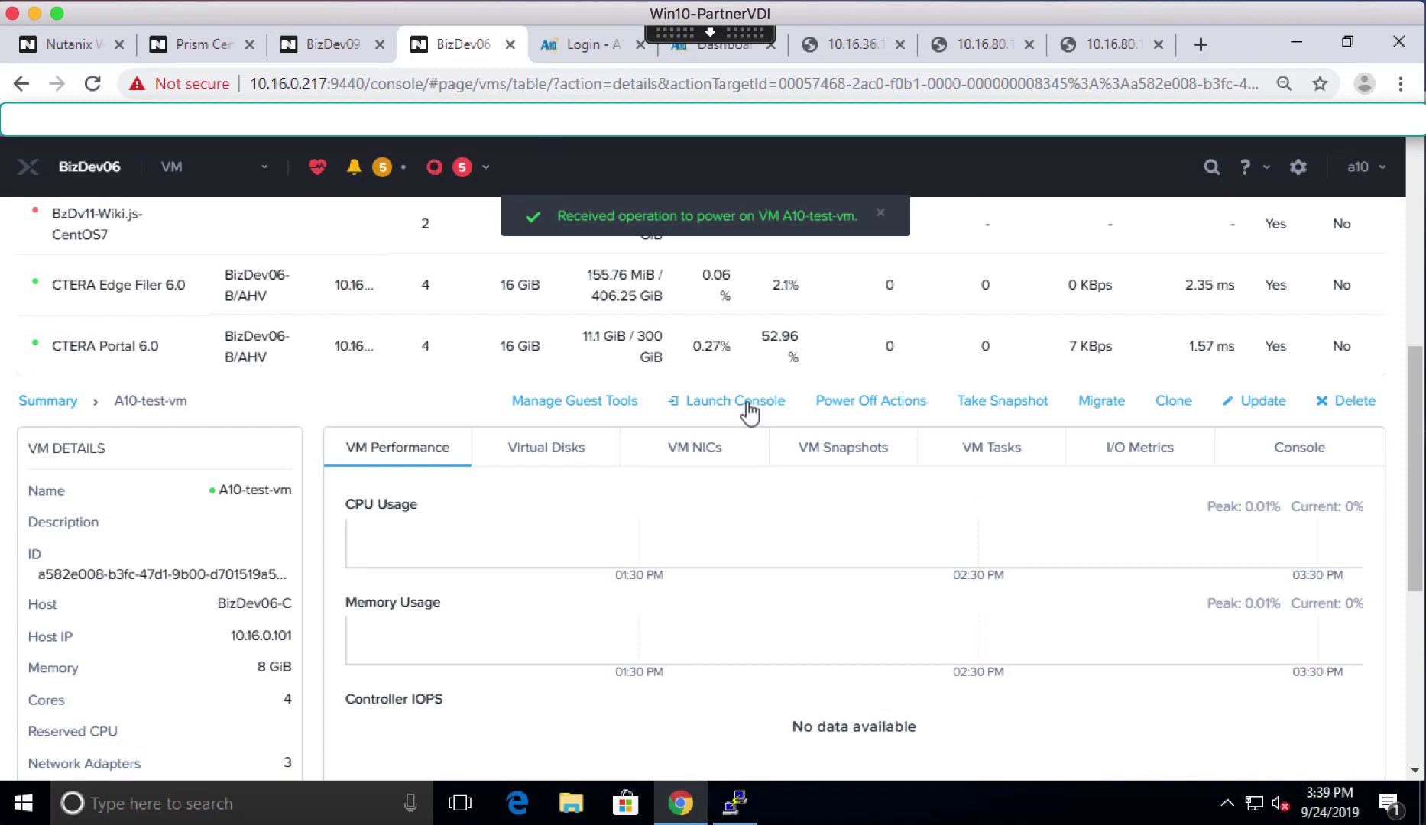
pyautogui.click(748, 403)
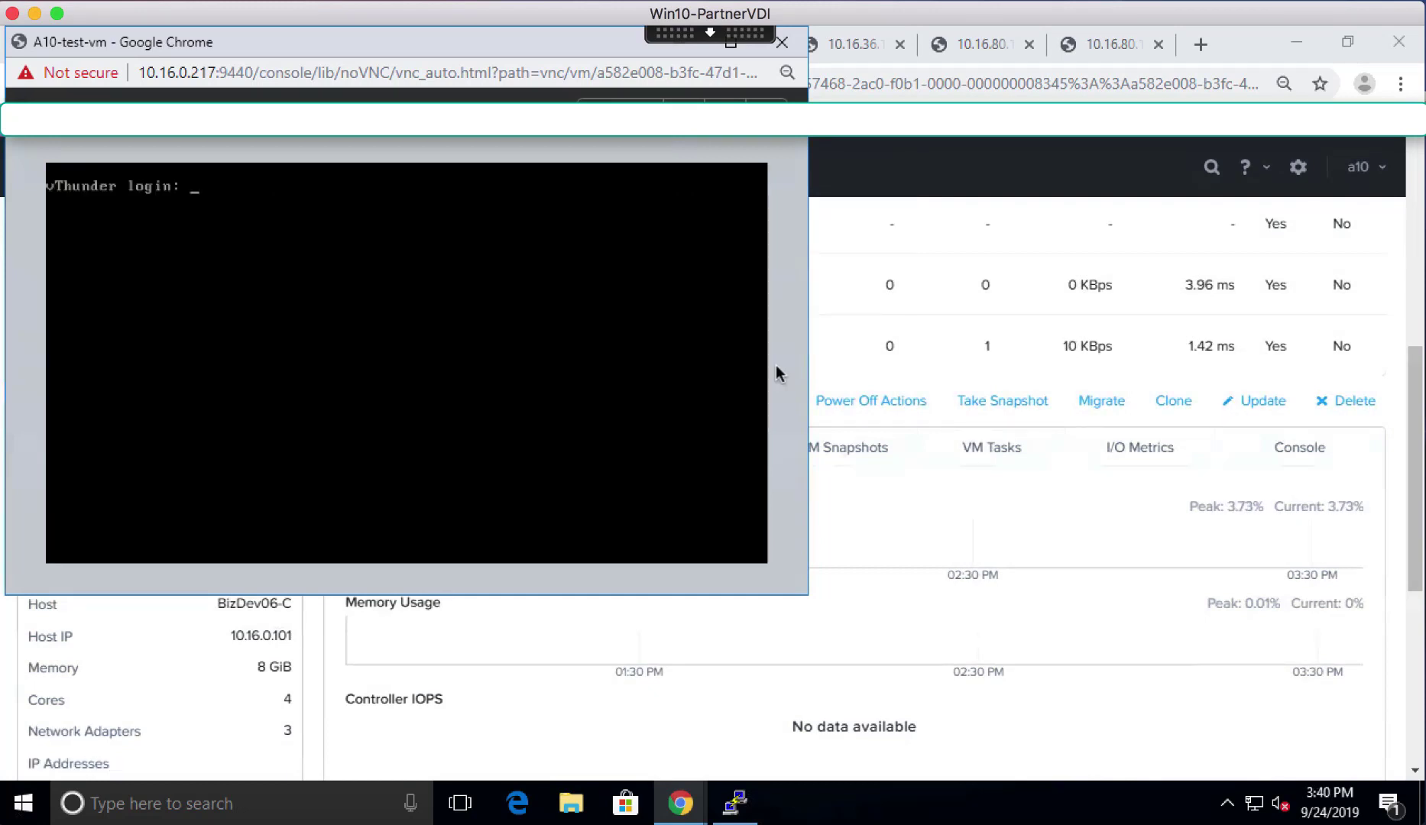
pyautogui.click(782, 42)
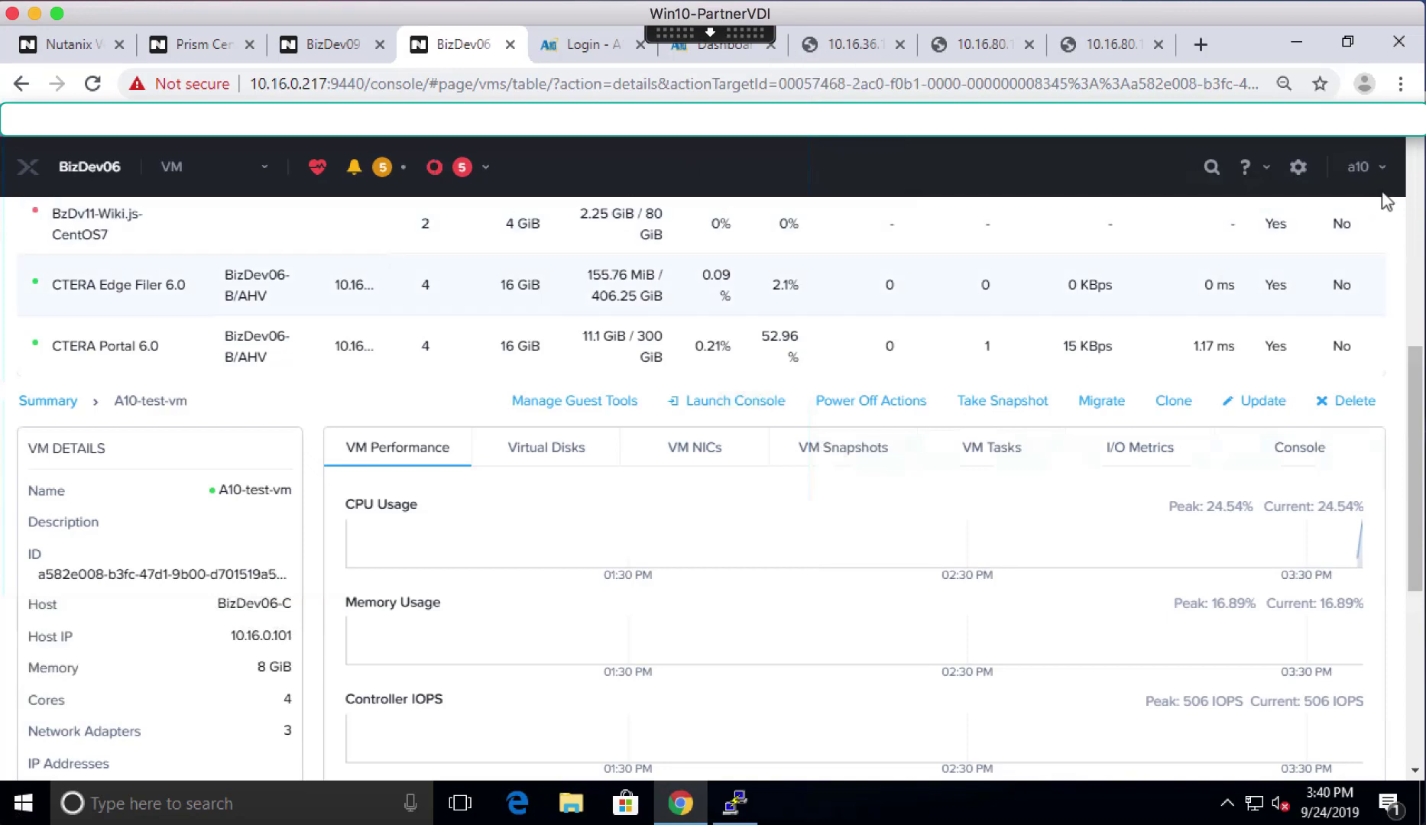
pyautogui.click(1414, 149)
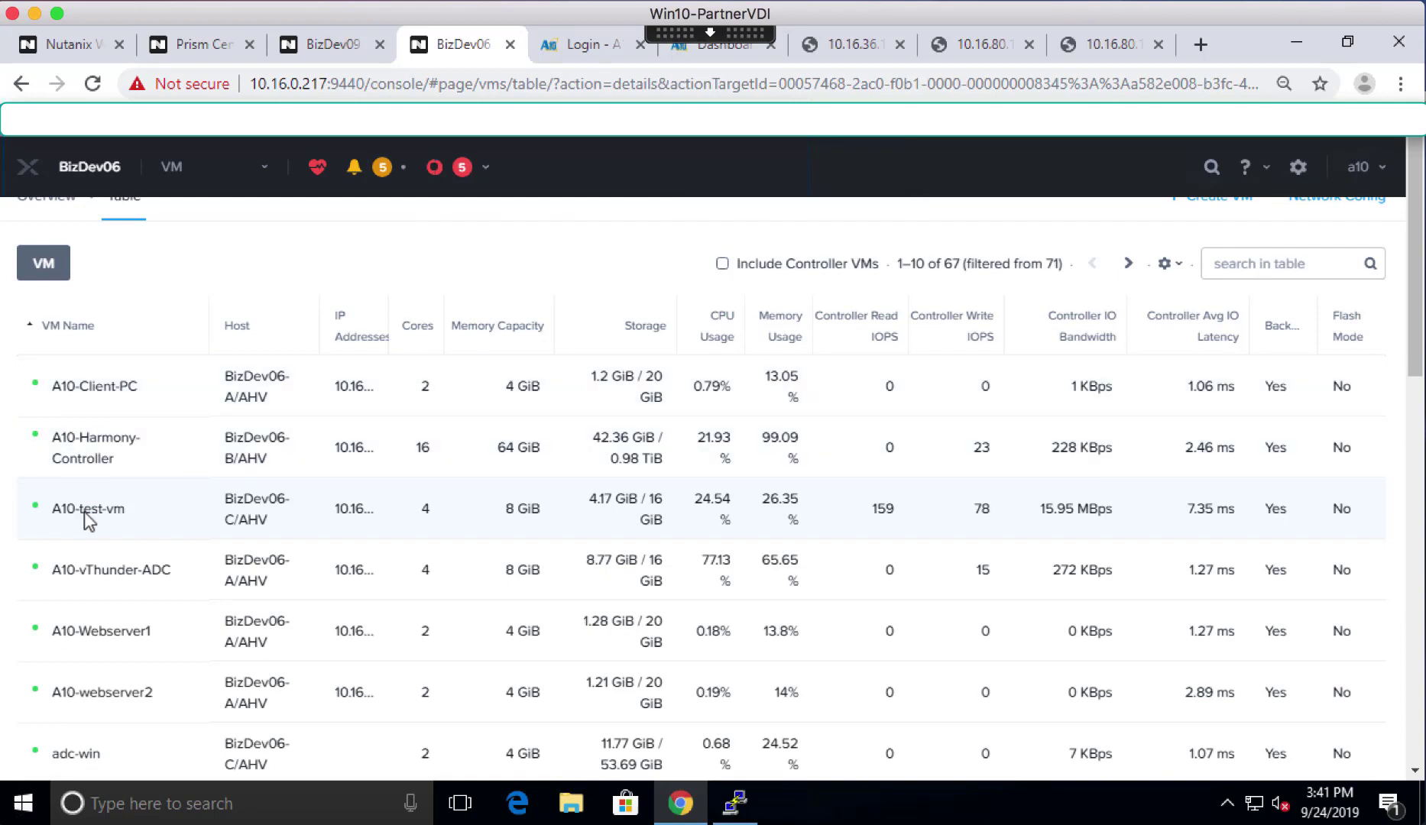
# - Show A10-vThunder-ADC's details, including its IP addresses
pyautogui.click(91, 573)
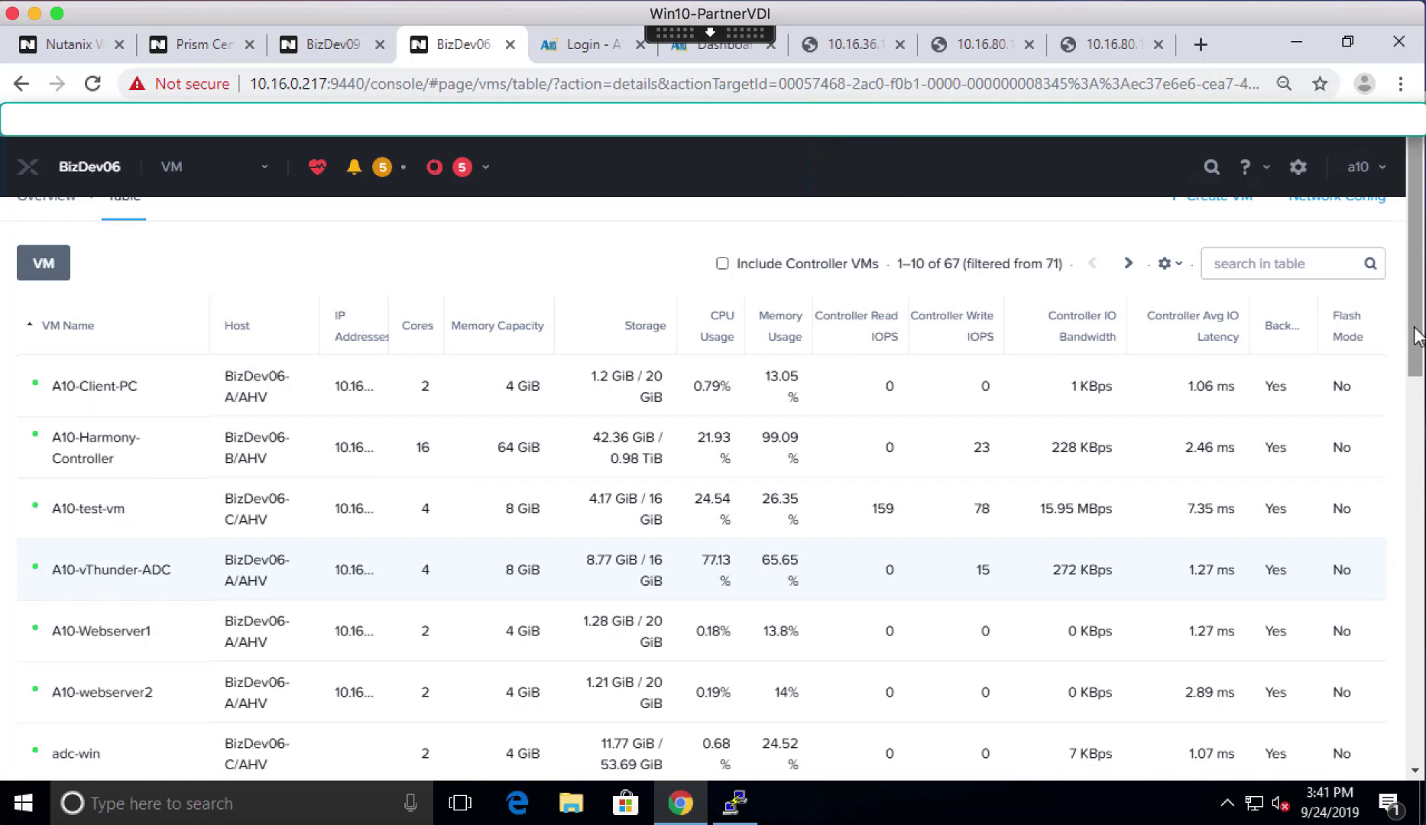
pyautogui.scroll(-5, 1401, 450)
pyautogui.scroll(-4, 1404, 519)
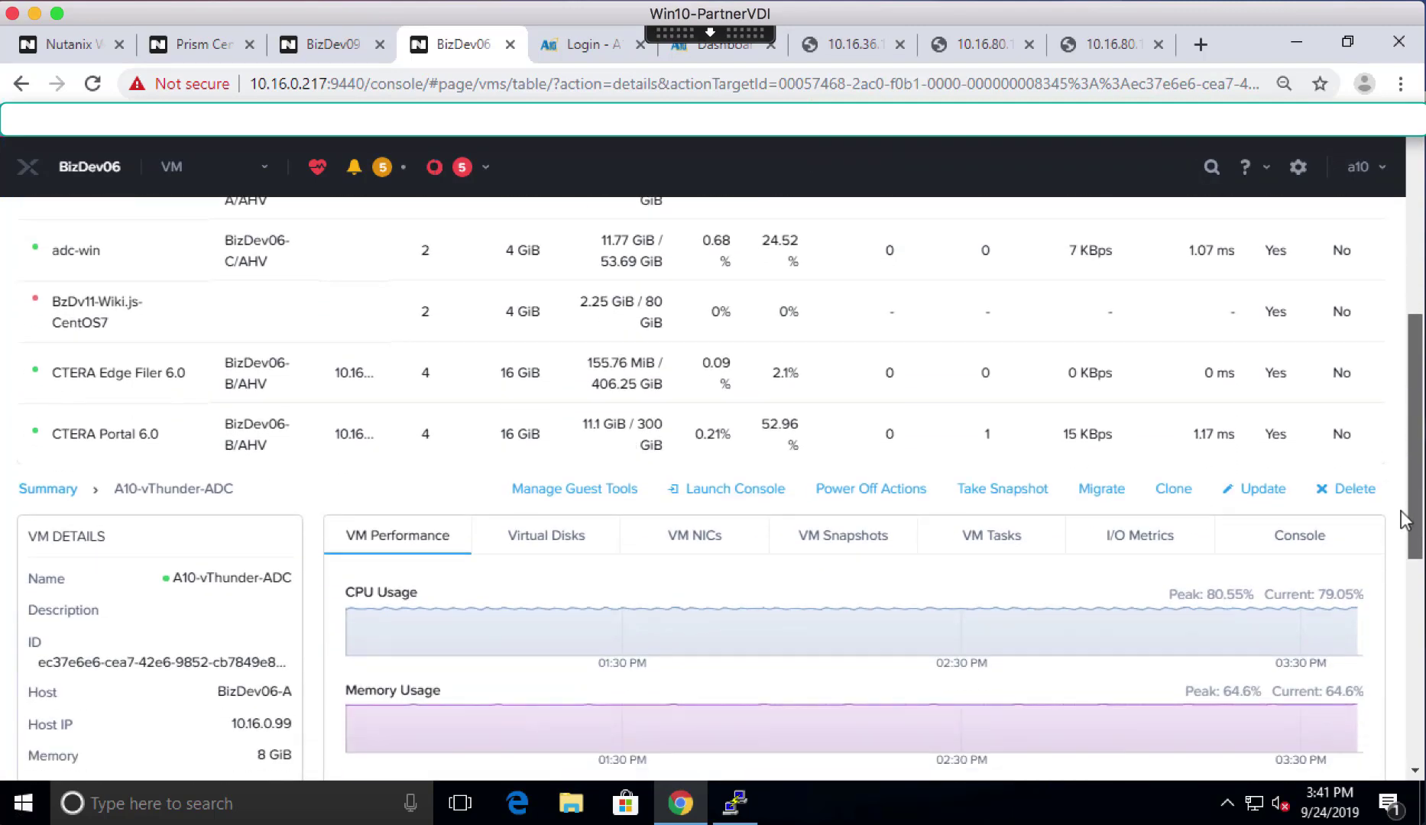
pyautogui.scroll(-2, 1404, 592)
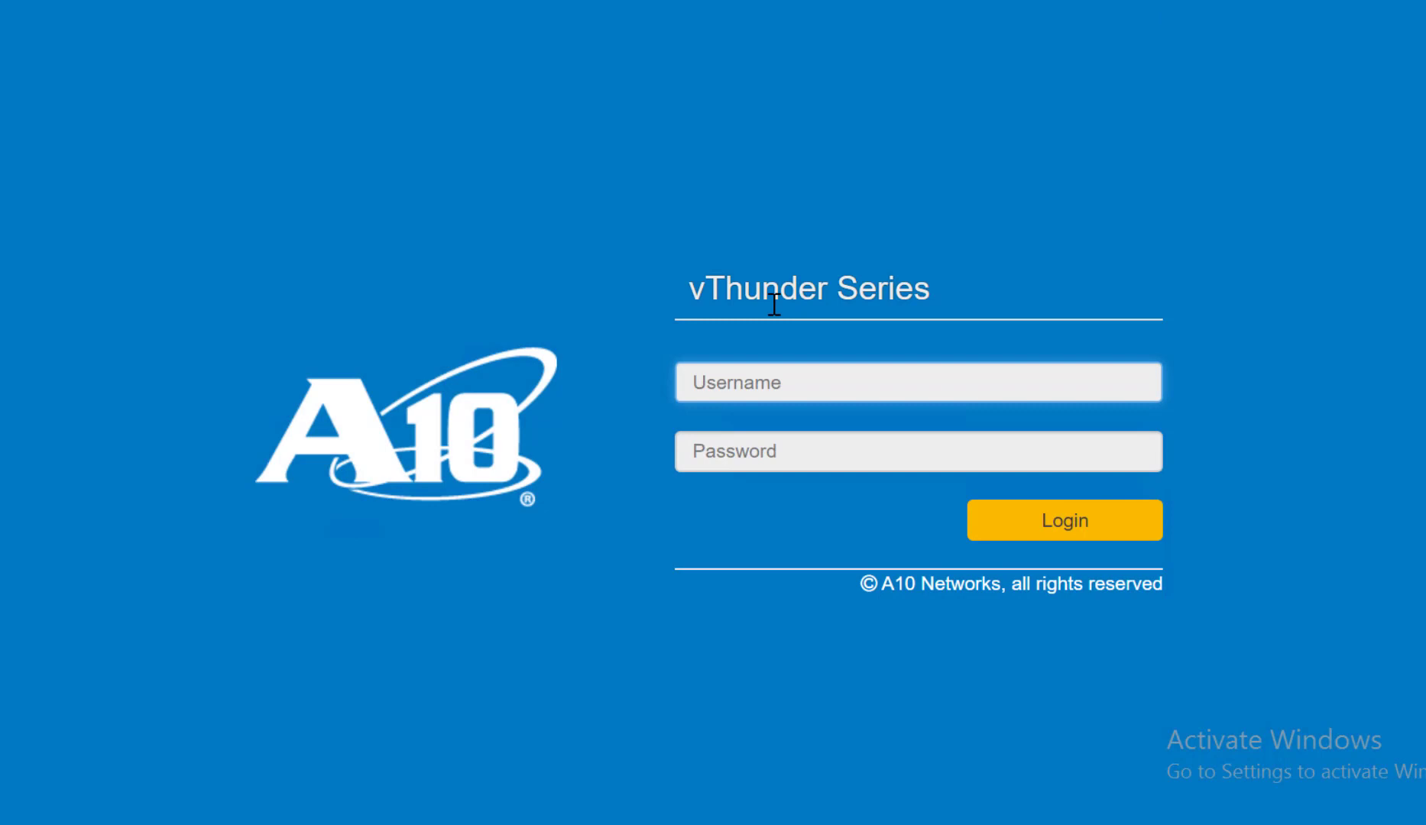
# - Log in to the vThunder GUI as admin with the account password
pyautogui.click(767, 377)
pyautogui.write('adm')
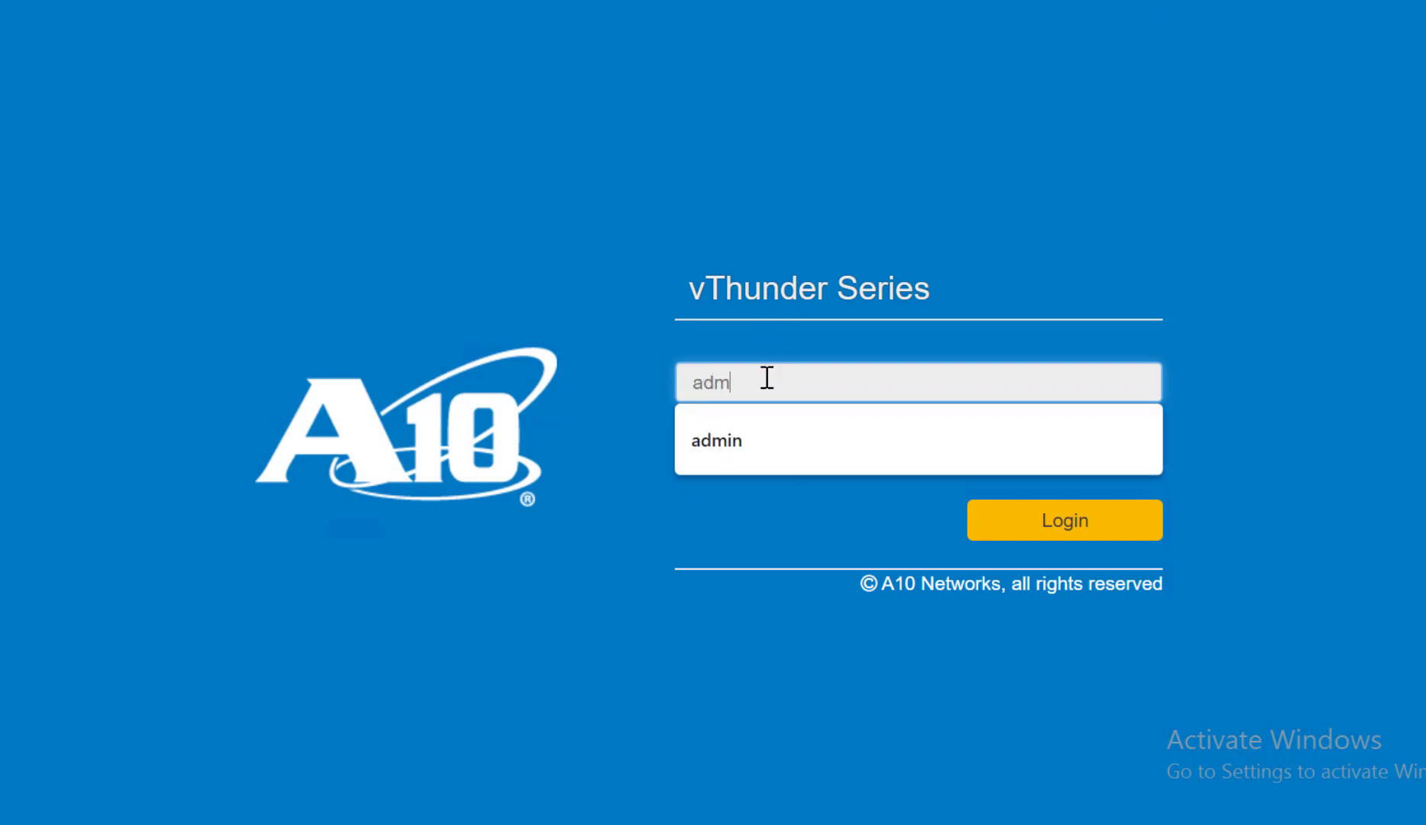
pyautogui.write('in')
pyautogui.press('Tab')
pyautogui.write('a')
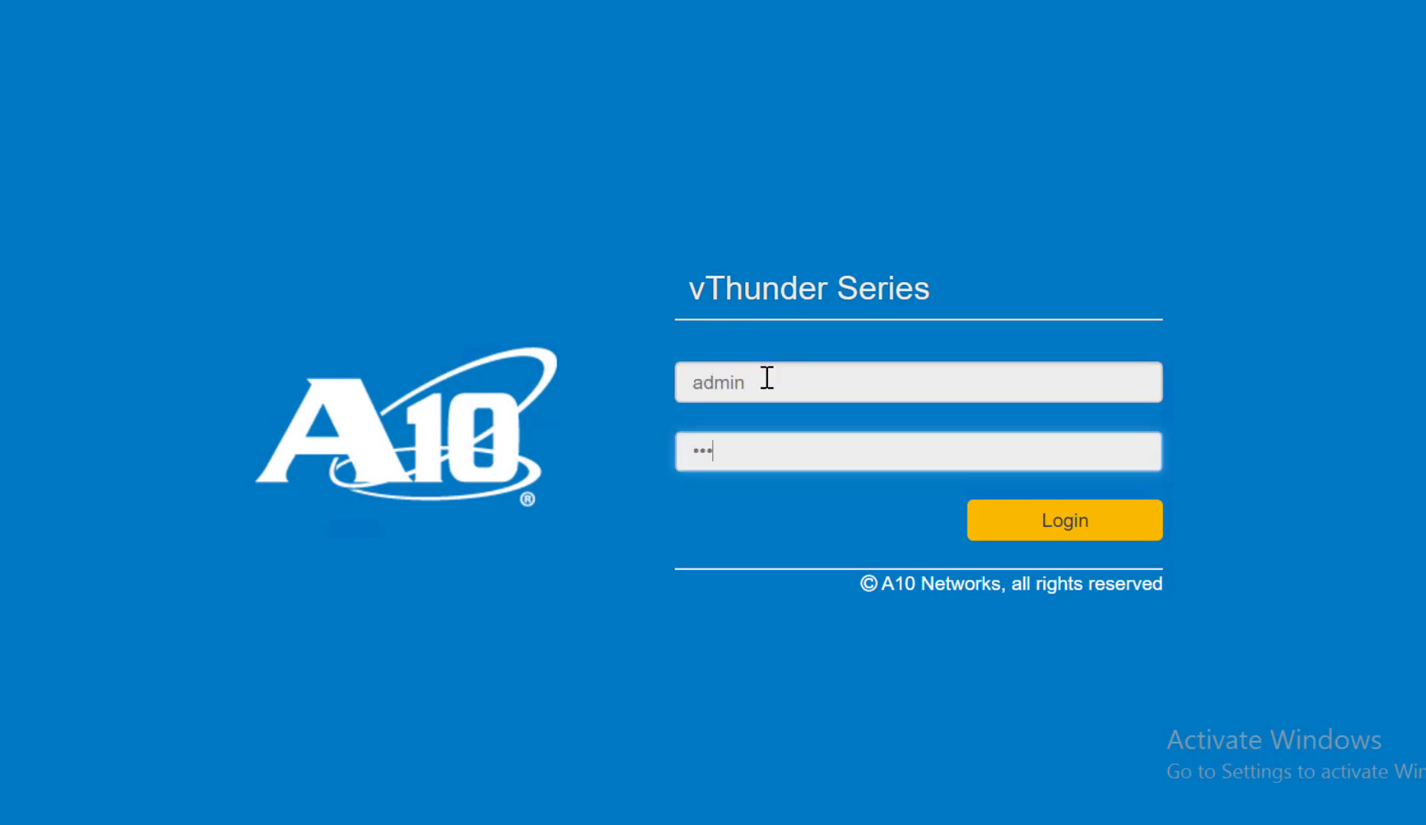
pyautogui.write('10')
pyautogui.press('Return')
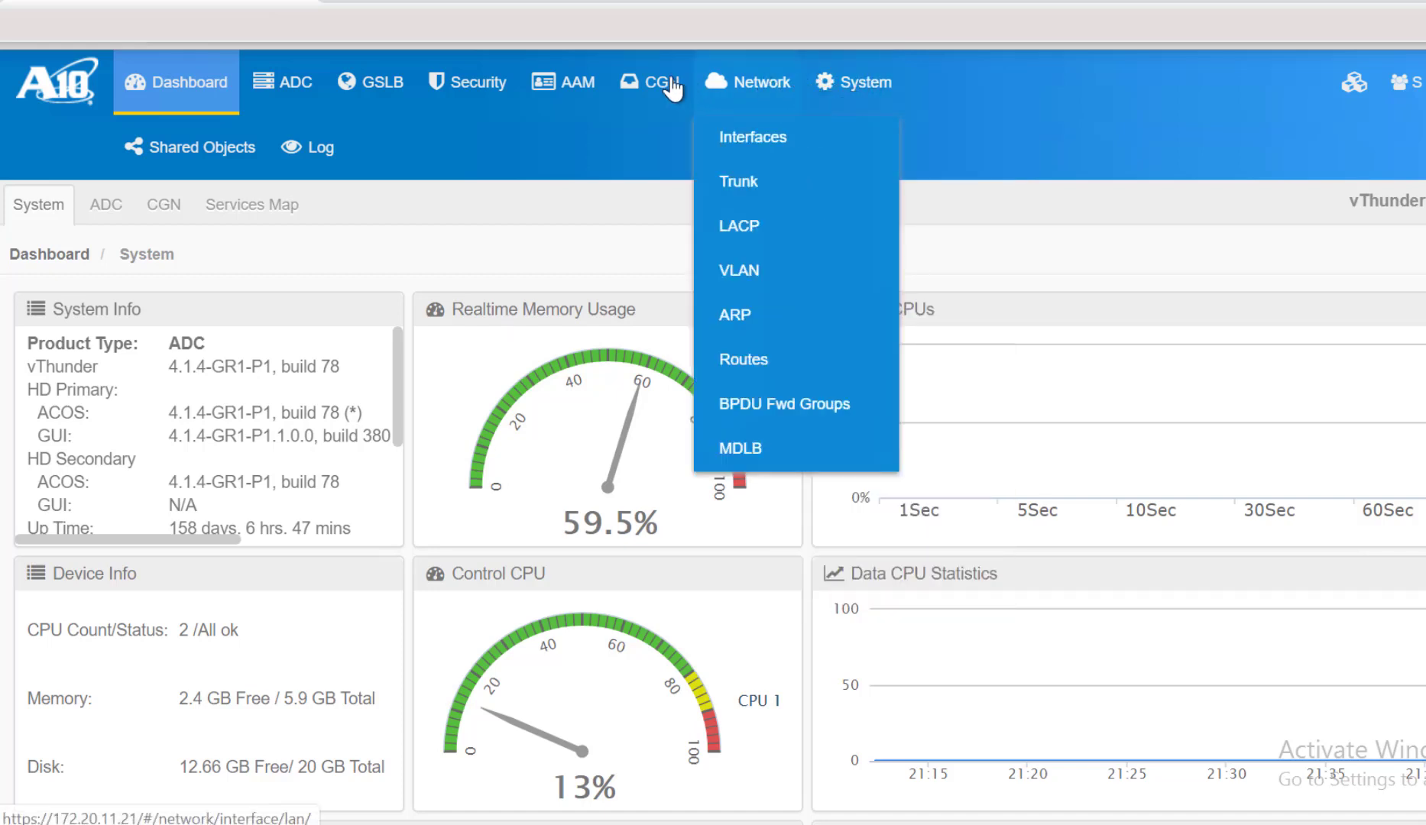
pyautogui.moveTo(900, 96)
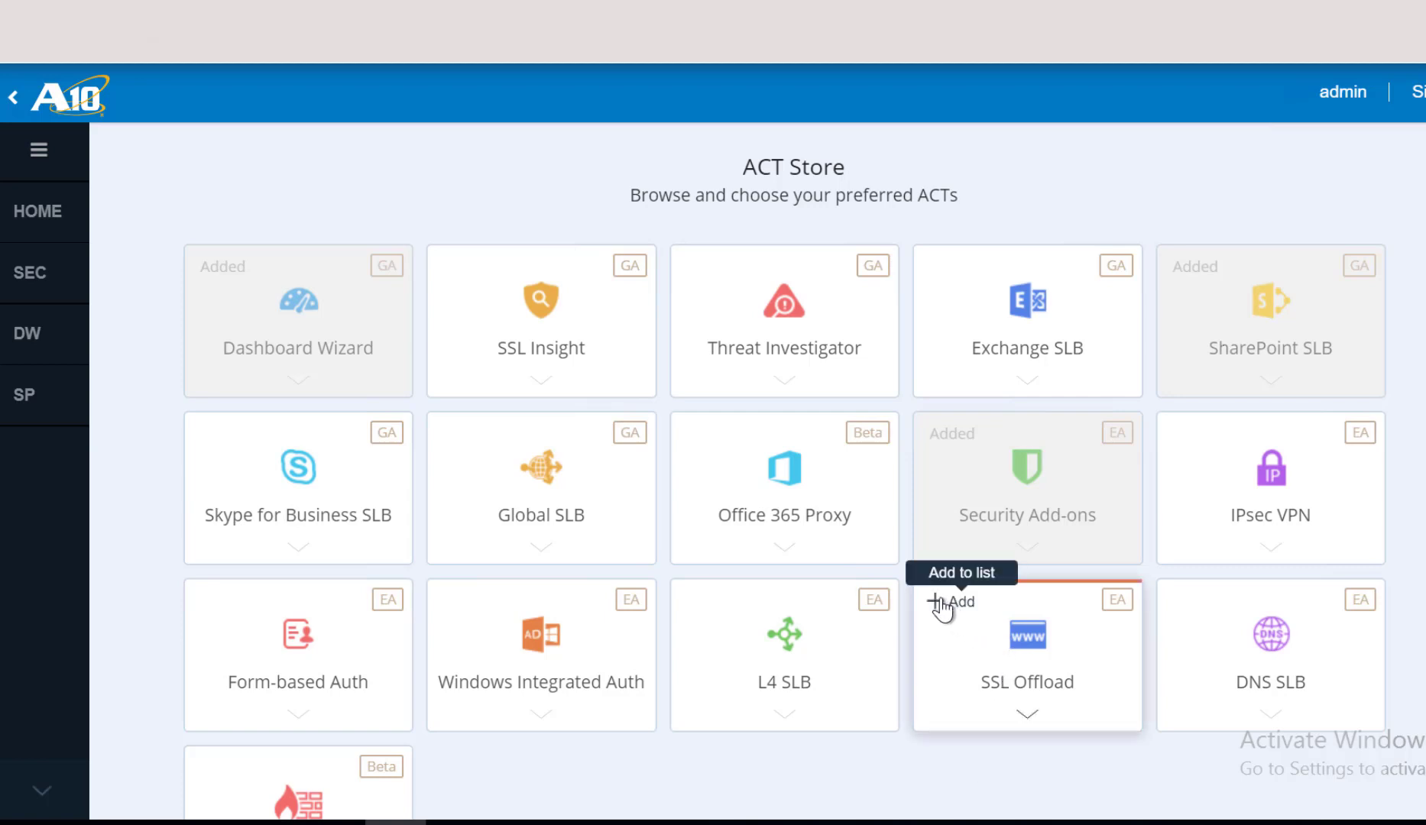
# - Add SSL Offload from the ACT Store and launch its wizard from the HTTPS sidebar entry
pyautogui.click(940, 602)
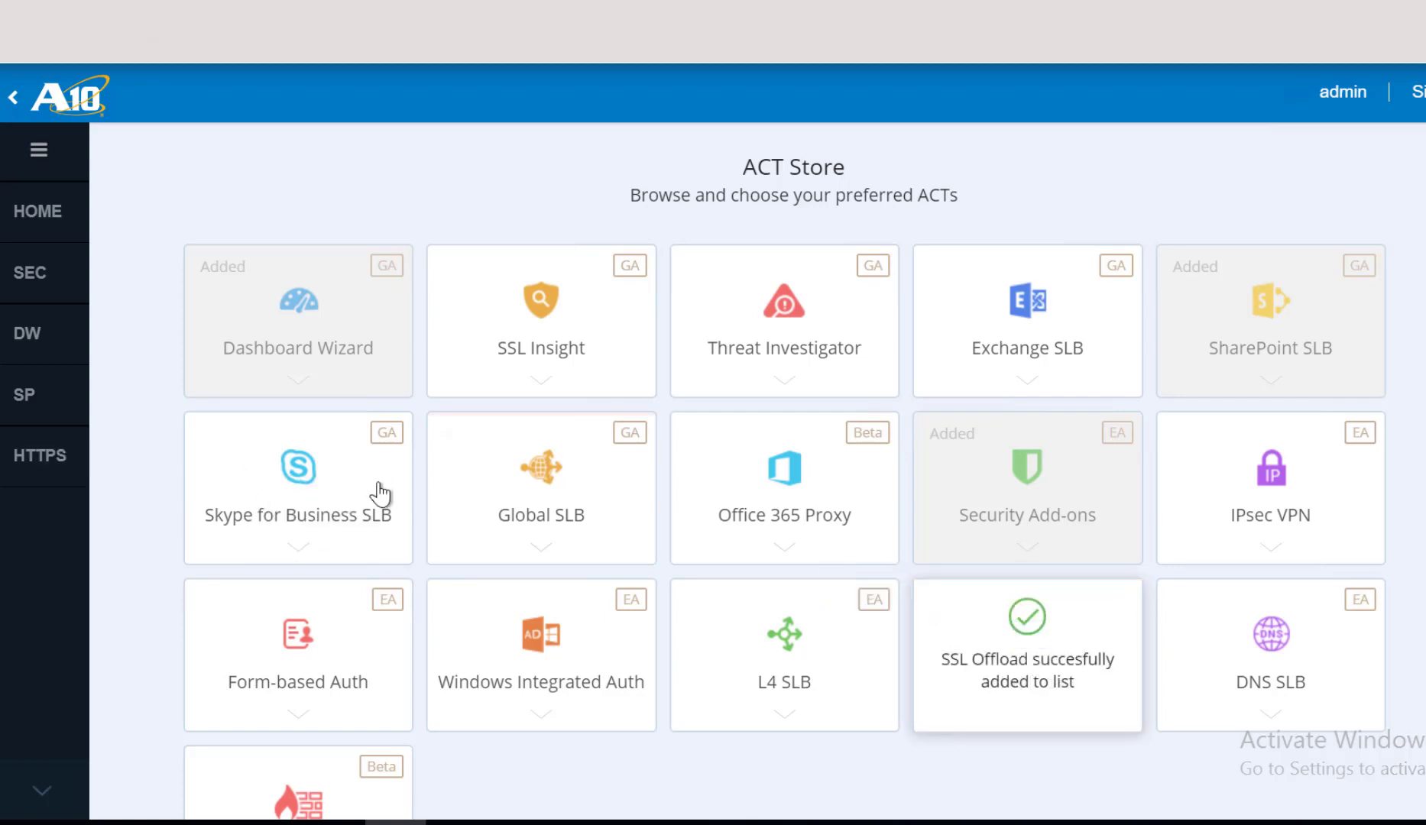
pyautogui.moveTo(31, 470)
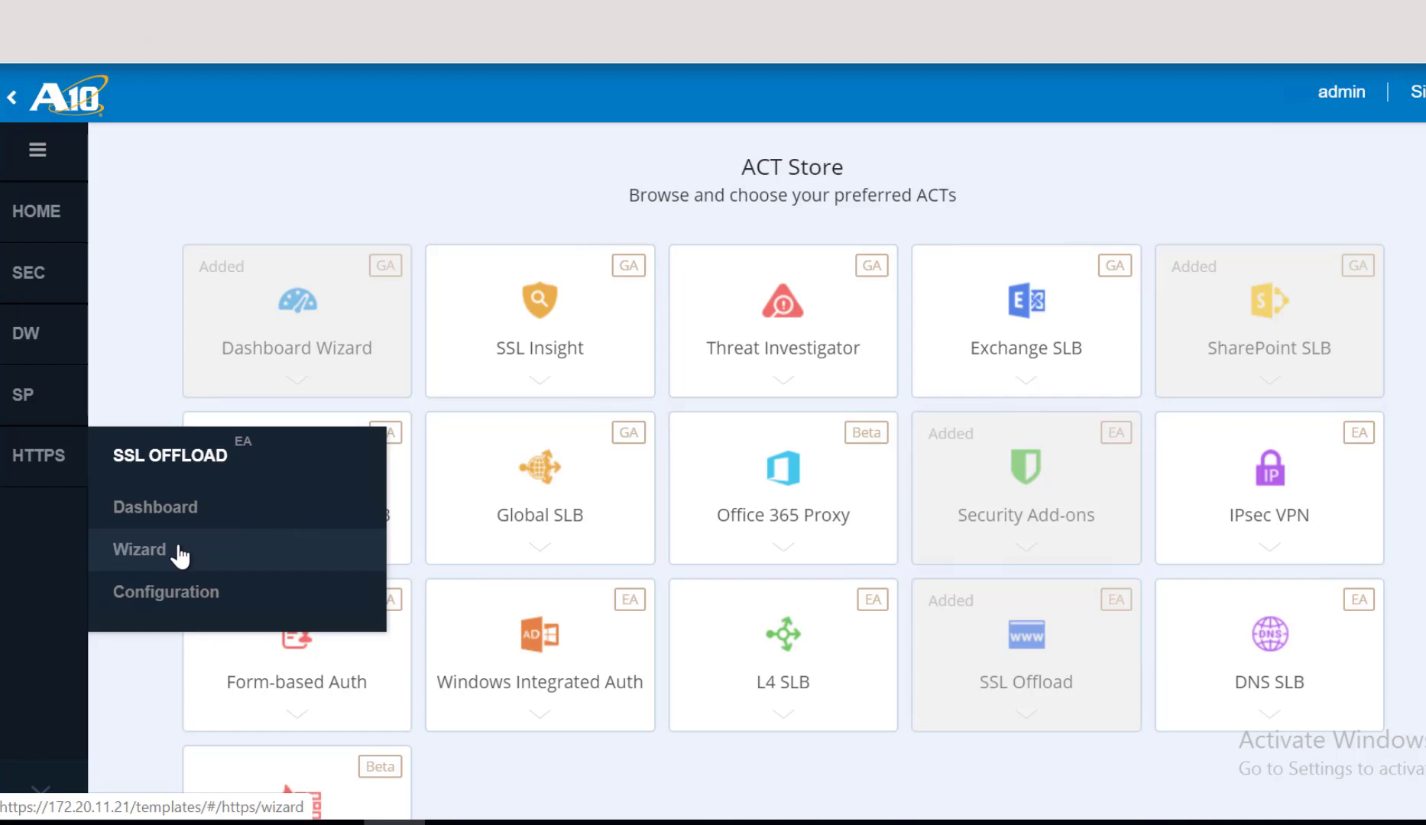
pyautogui.click(180, 554)
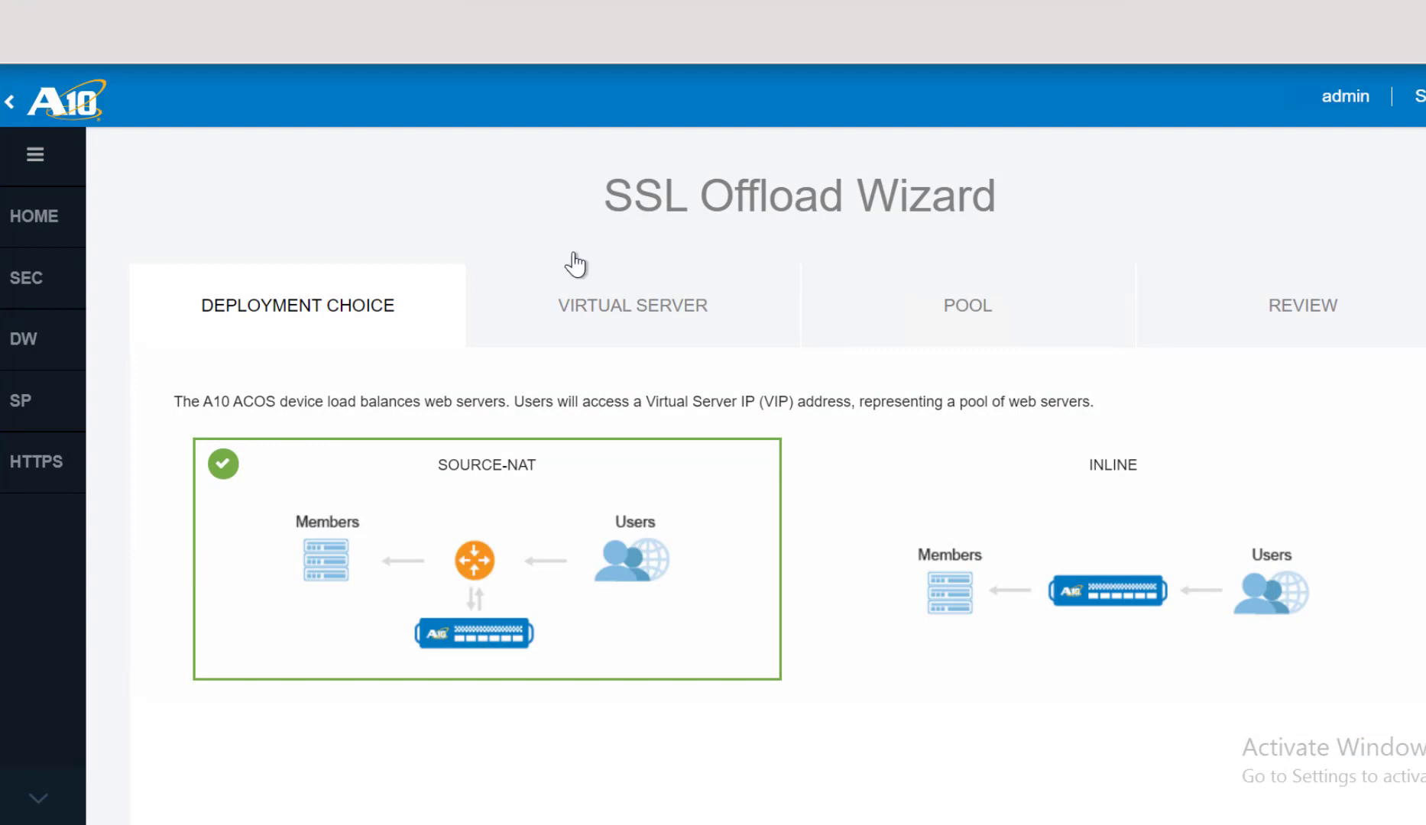
# - Choose INLINE as the SSL Offload deployment topology
pyautogui.moveTo(1095, 487)
pyautogui.click(1149, 574)
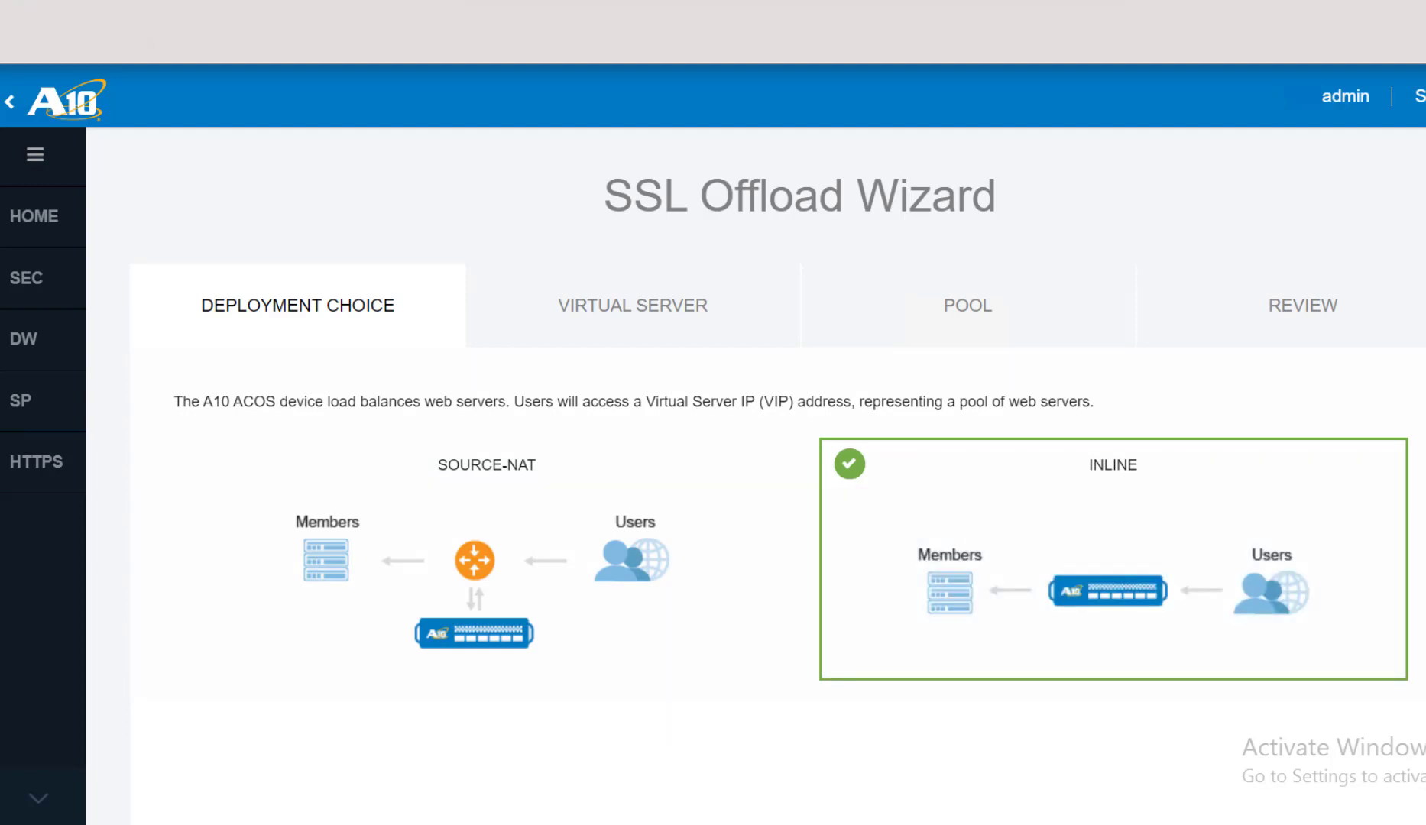
pyautogui.scroll(-3, 778, 424)
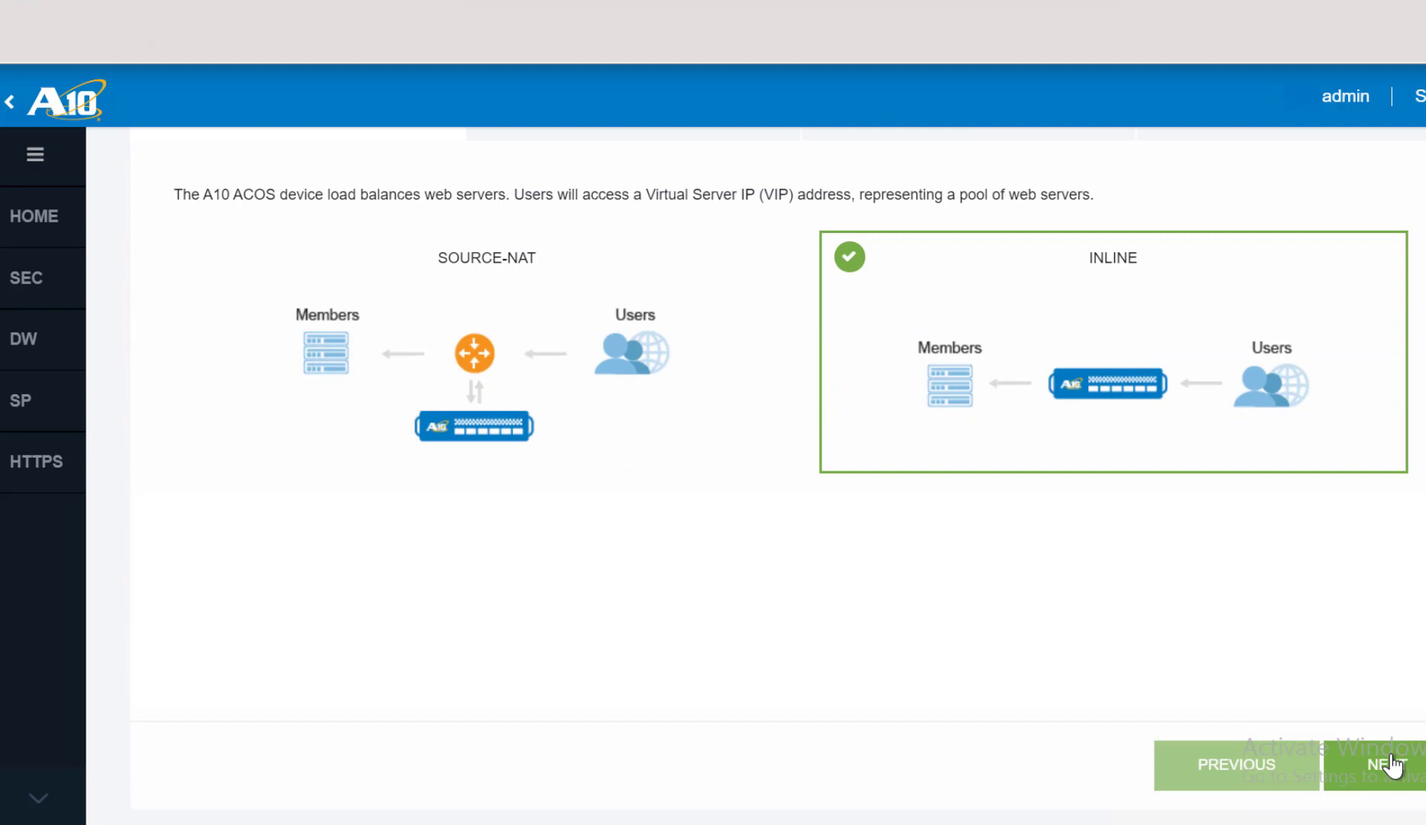
# - Keep the default Virtual Server, Pool and pool member settings to reach the Review summary
pyautogui.click(1392, 765)
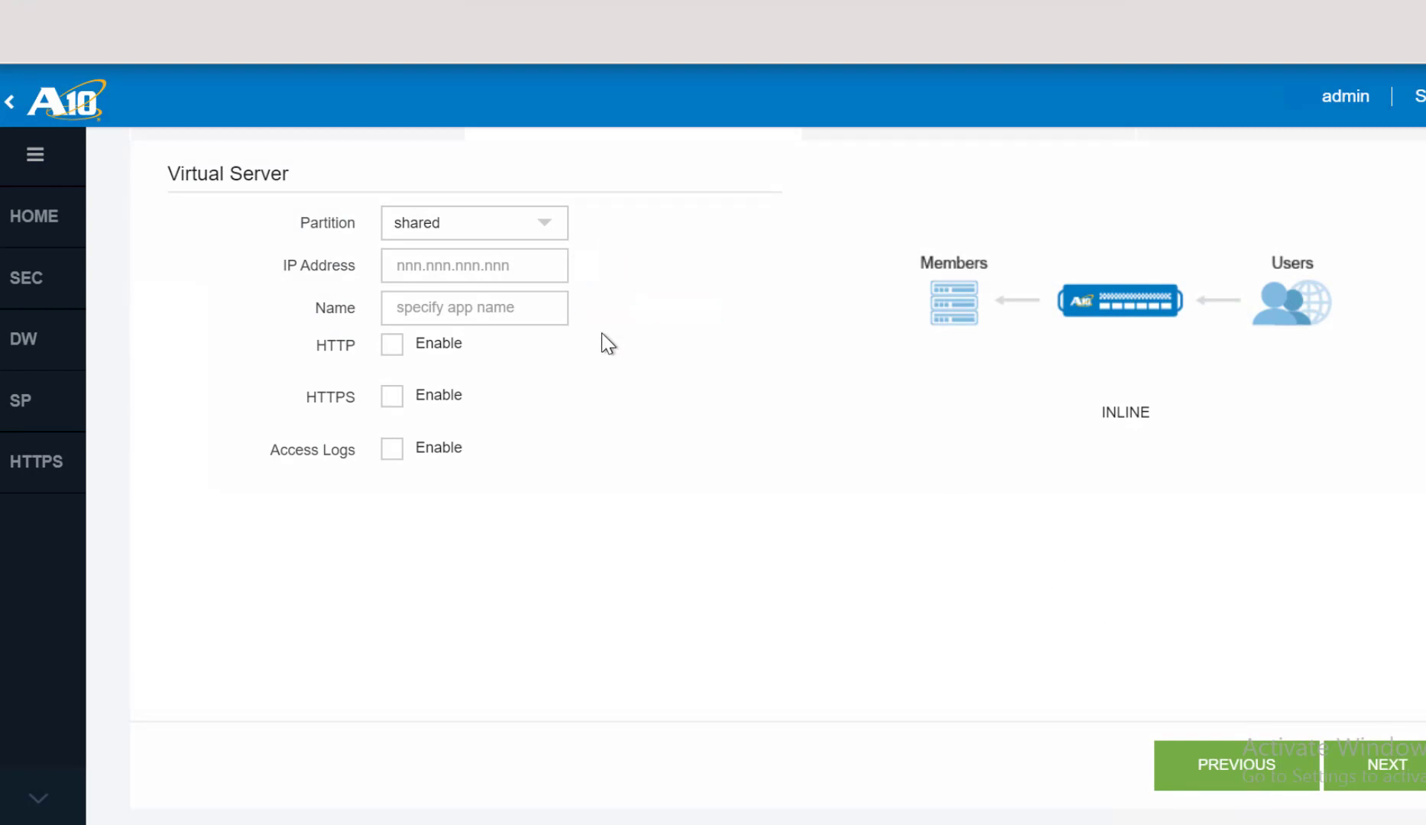
pyautogui.click(1387, 774)
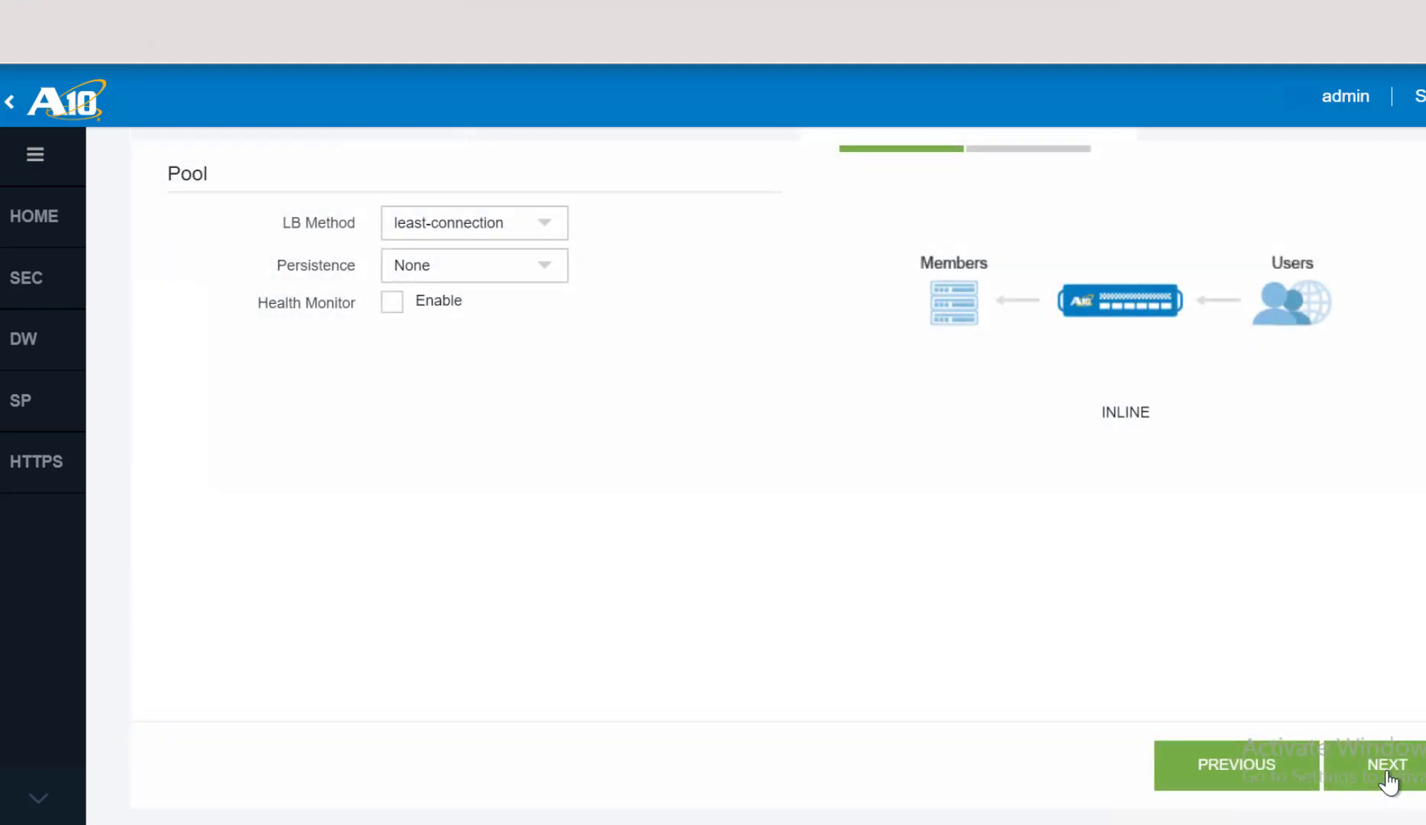
pyautogui.click(1387, 776)
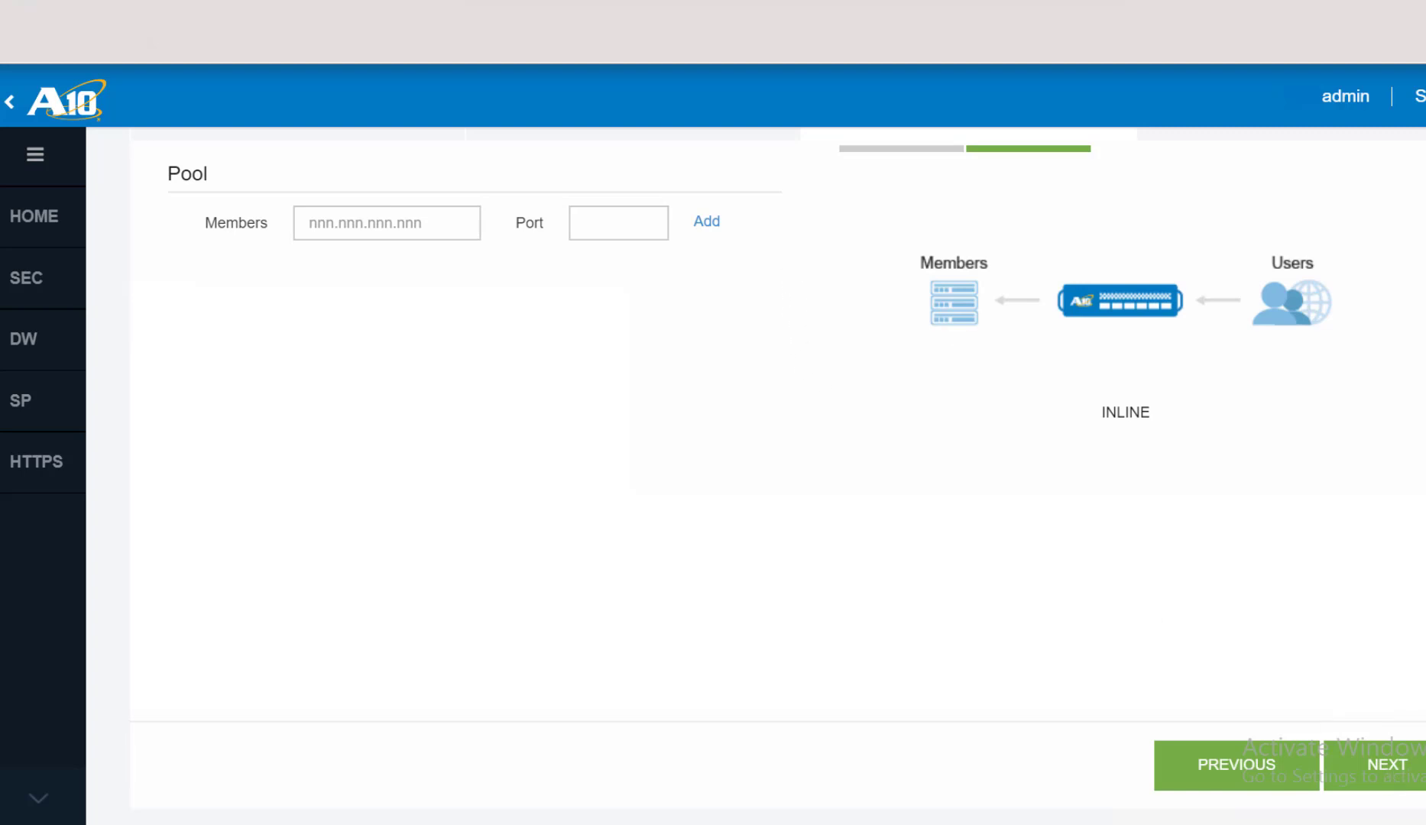
pyautogui.click(1402, 778)
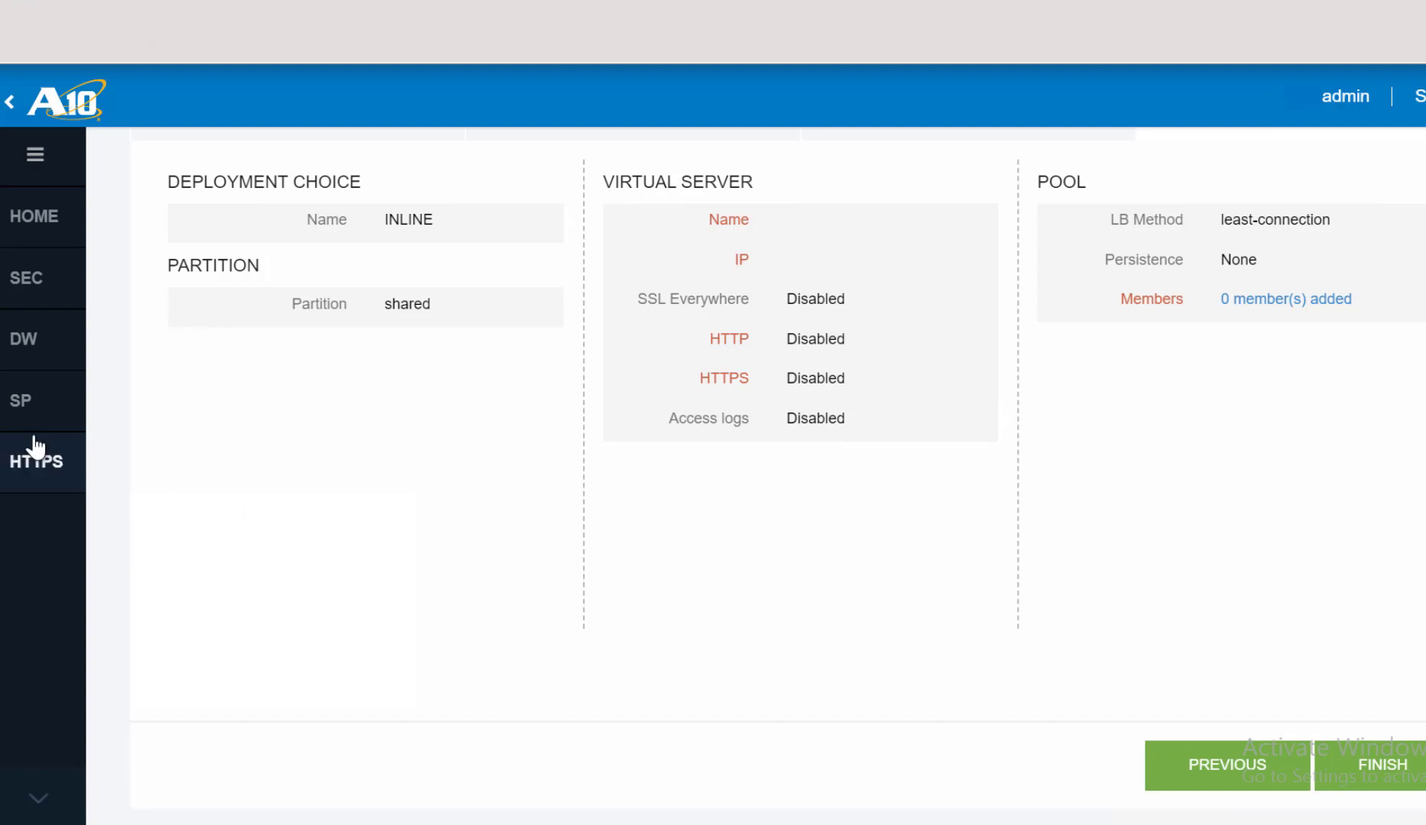
pyautogui.moveTo(19, 407)
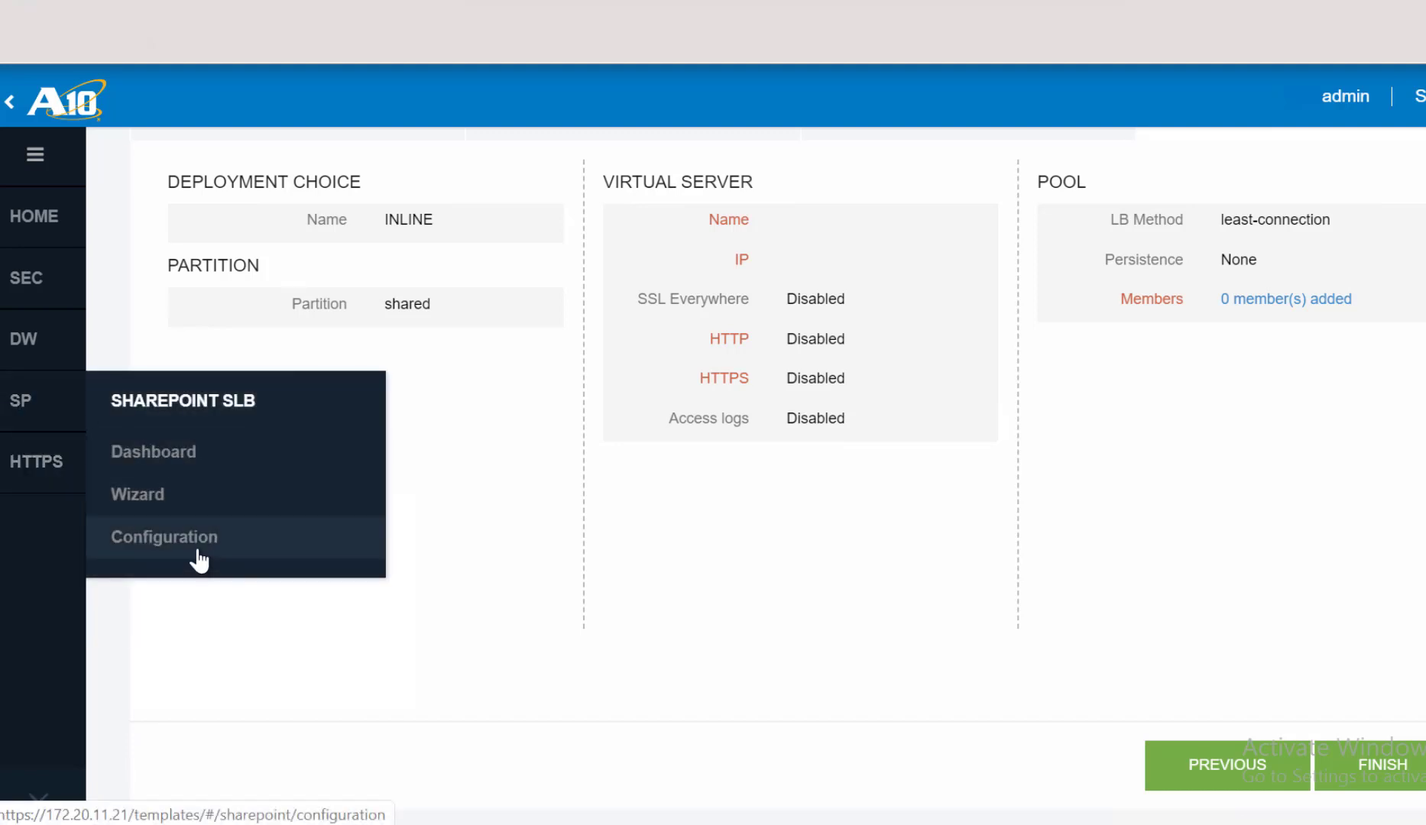